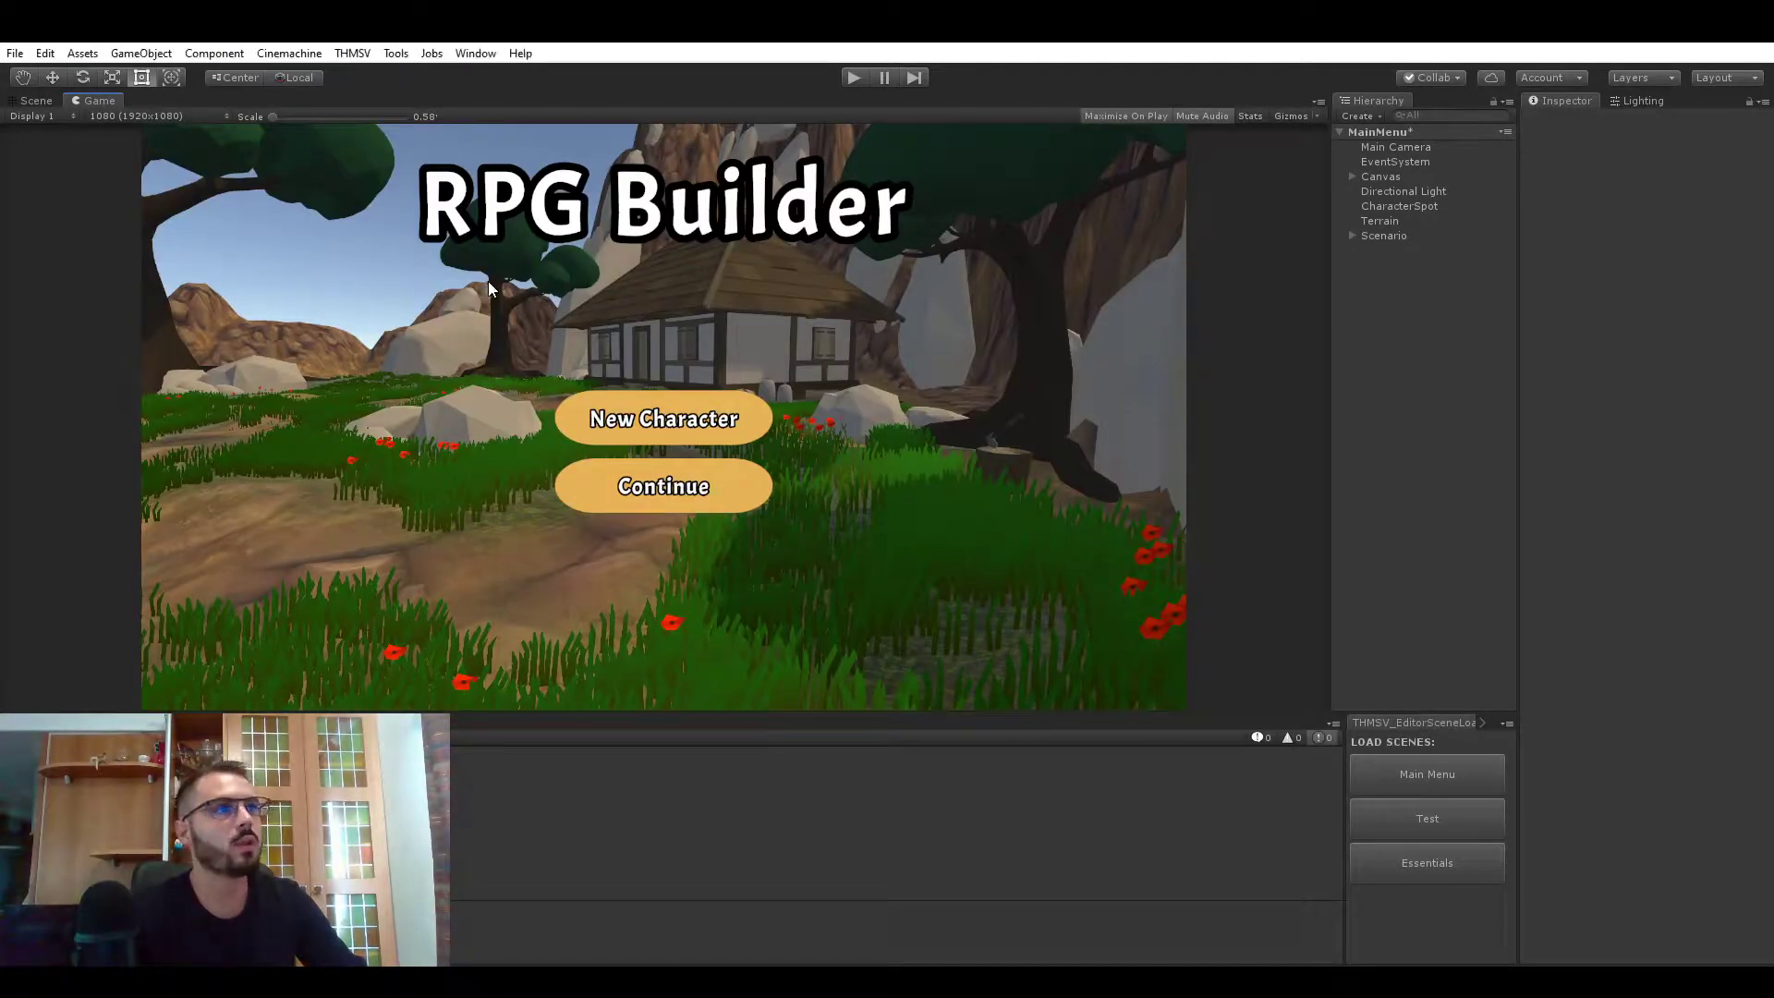
- Open the RPG Builder editor from the THMSV menu on the General Items list
left_click(352, 53)
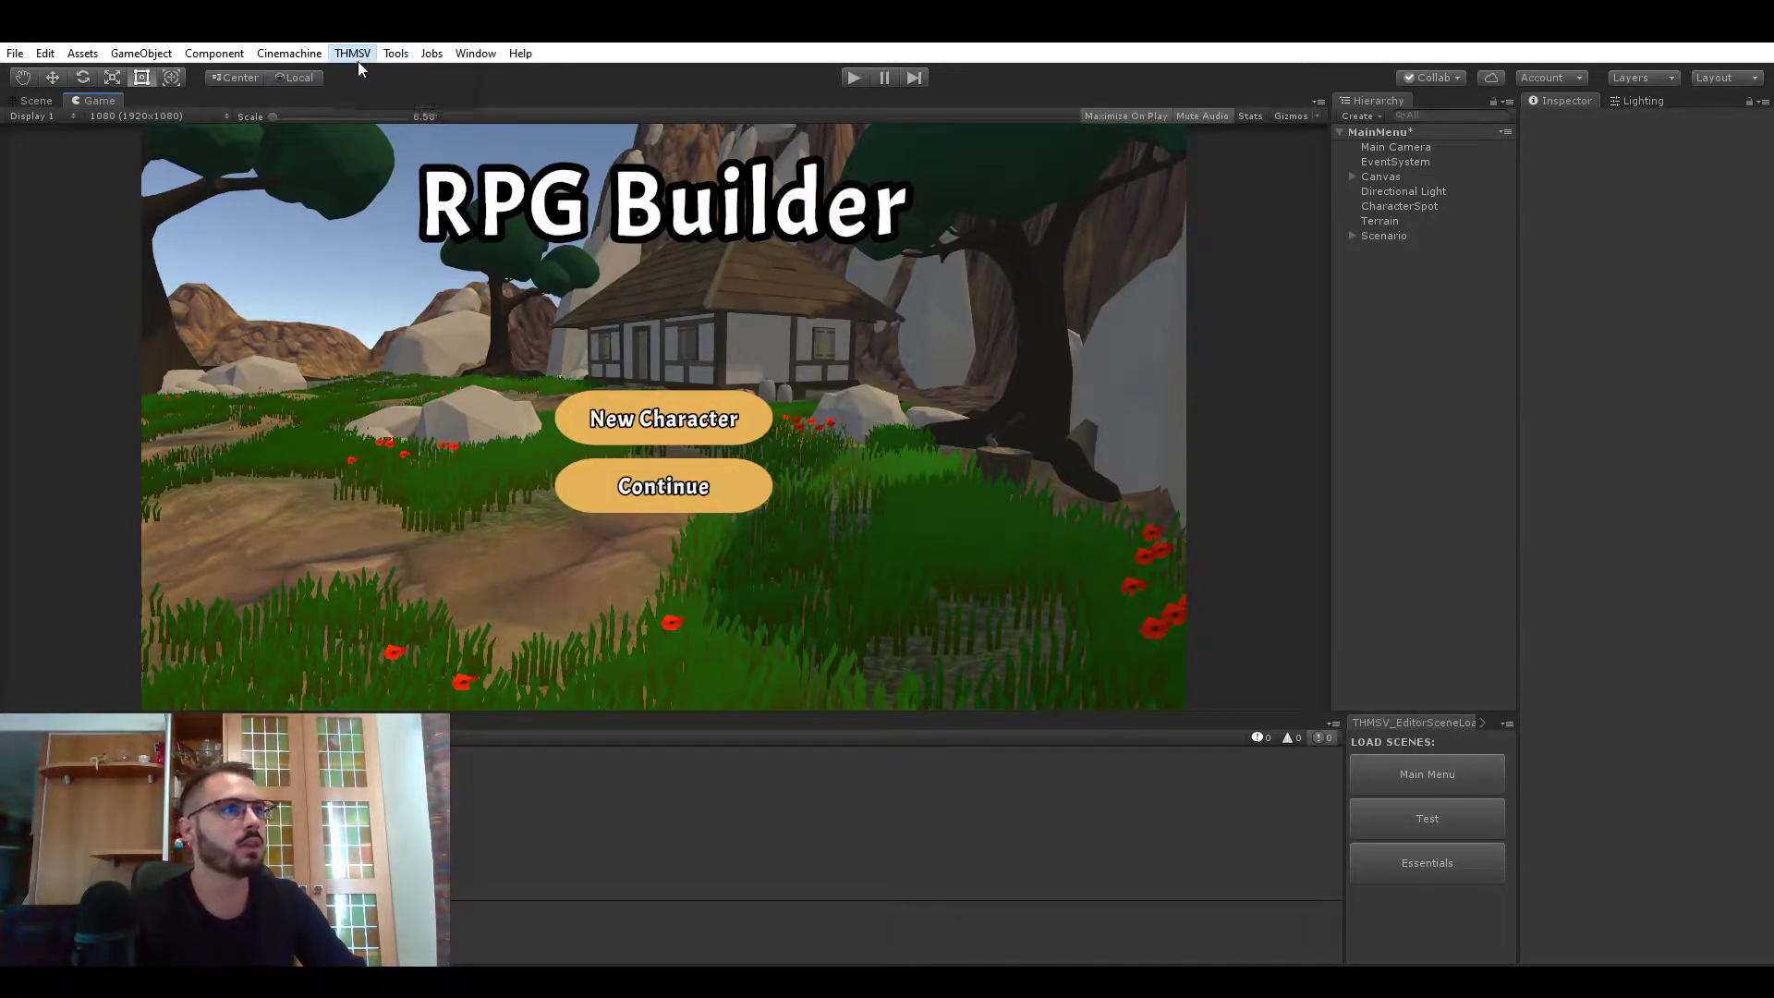
left_click(371, 70)
left_click(425, 282)
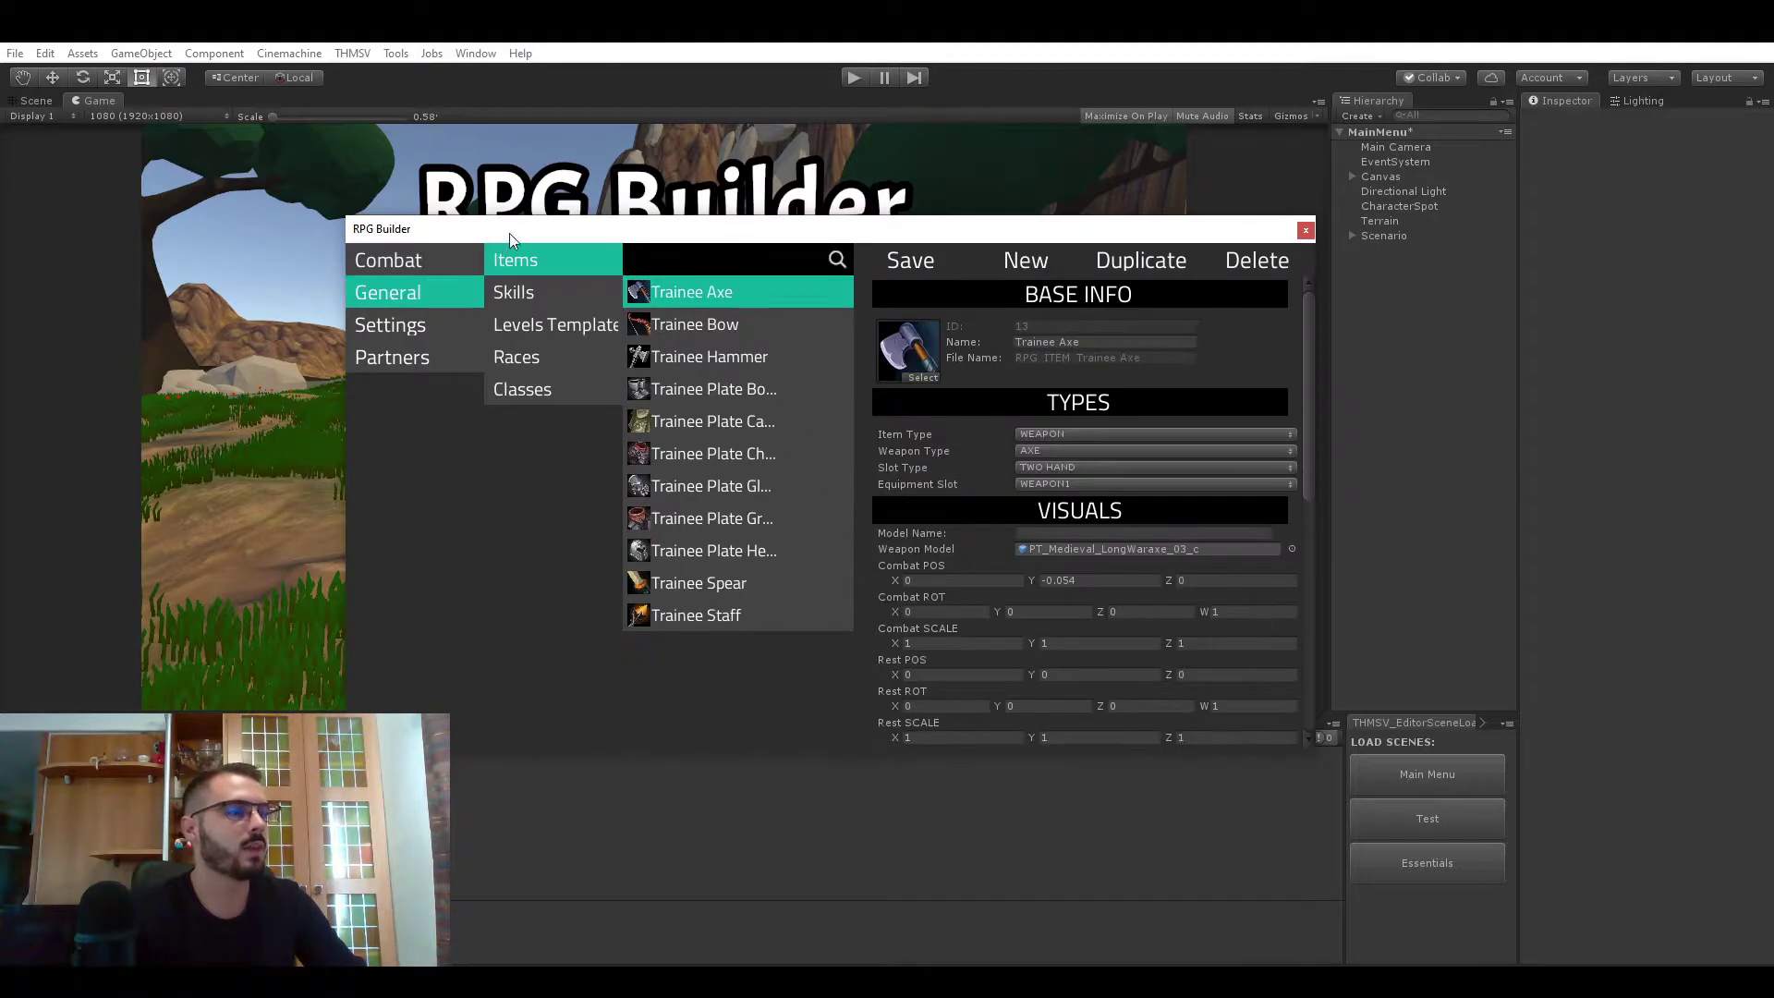
left_click_drag(508, 233, 360, 154)
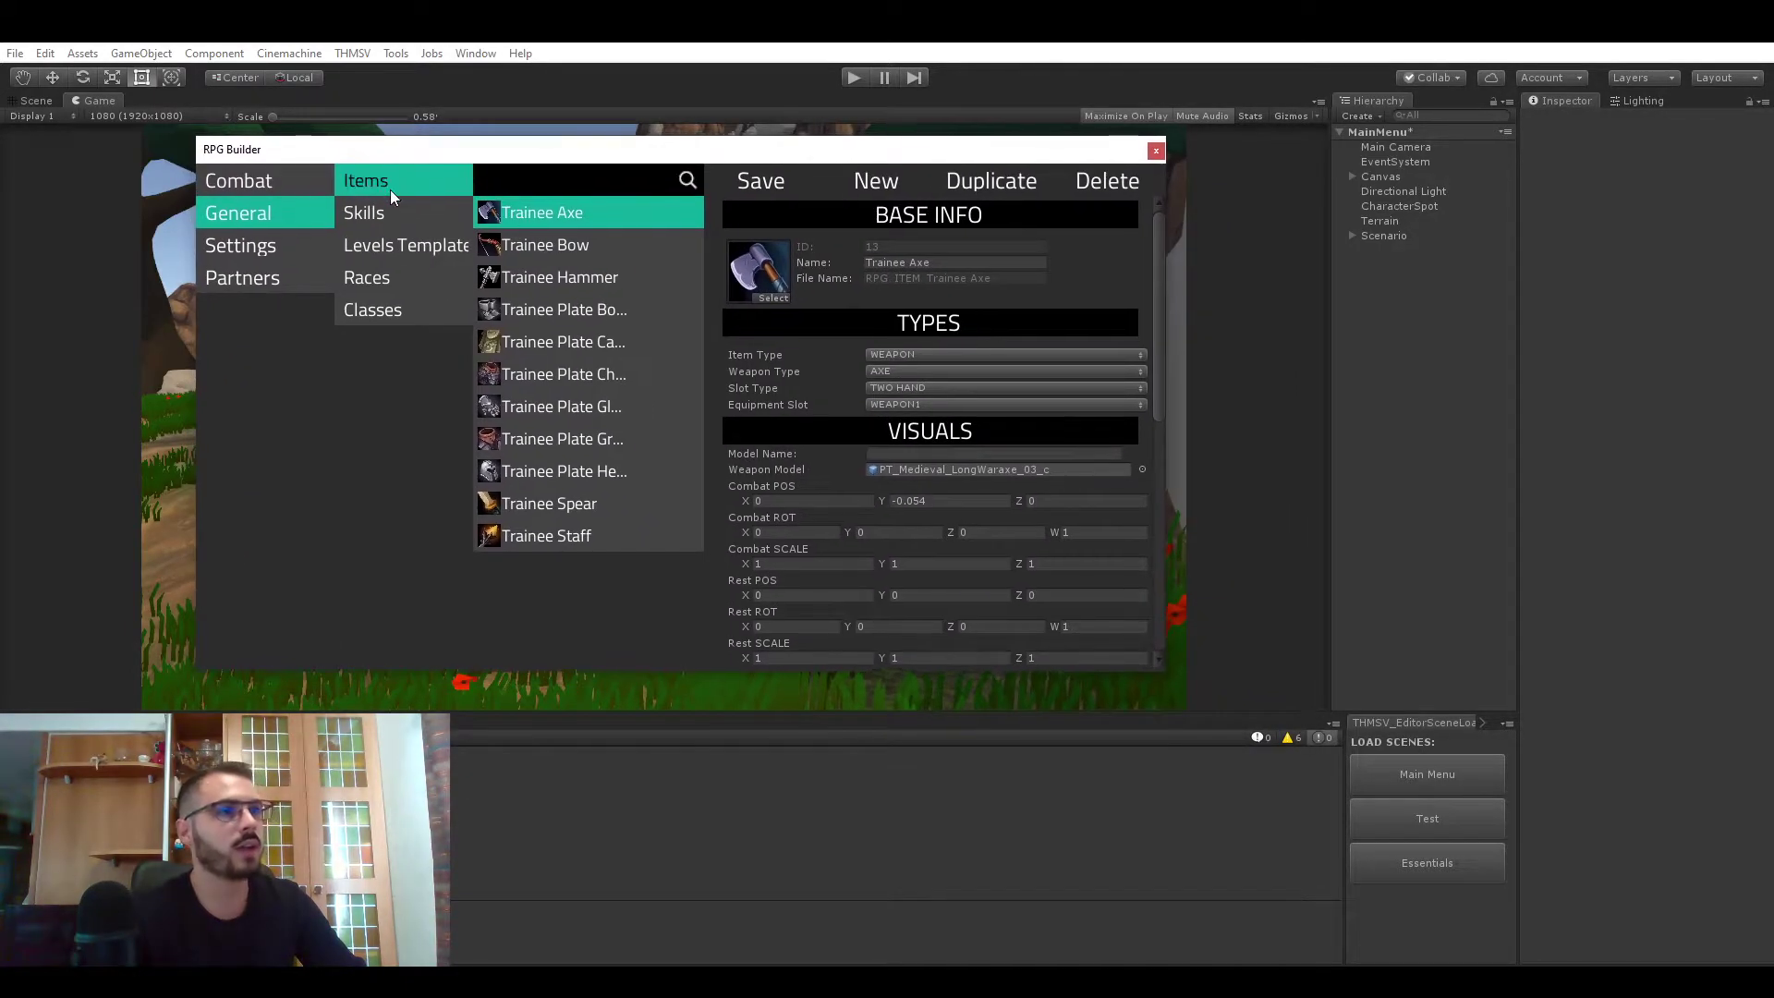
- Review the Trainee Plate Chest's stats, then start a blank new item
left_click(613, 373)
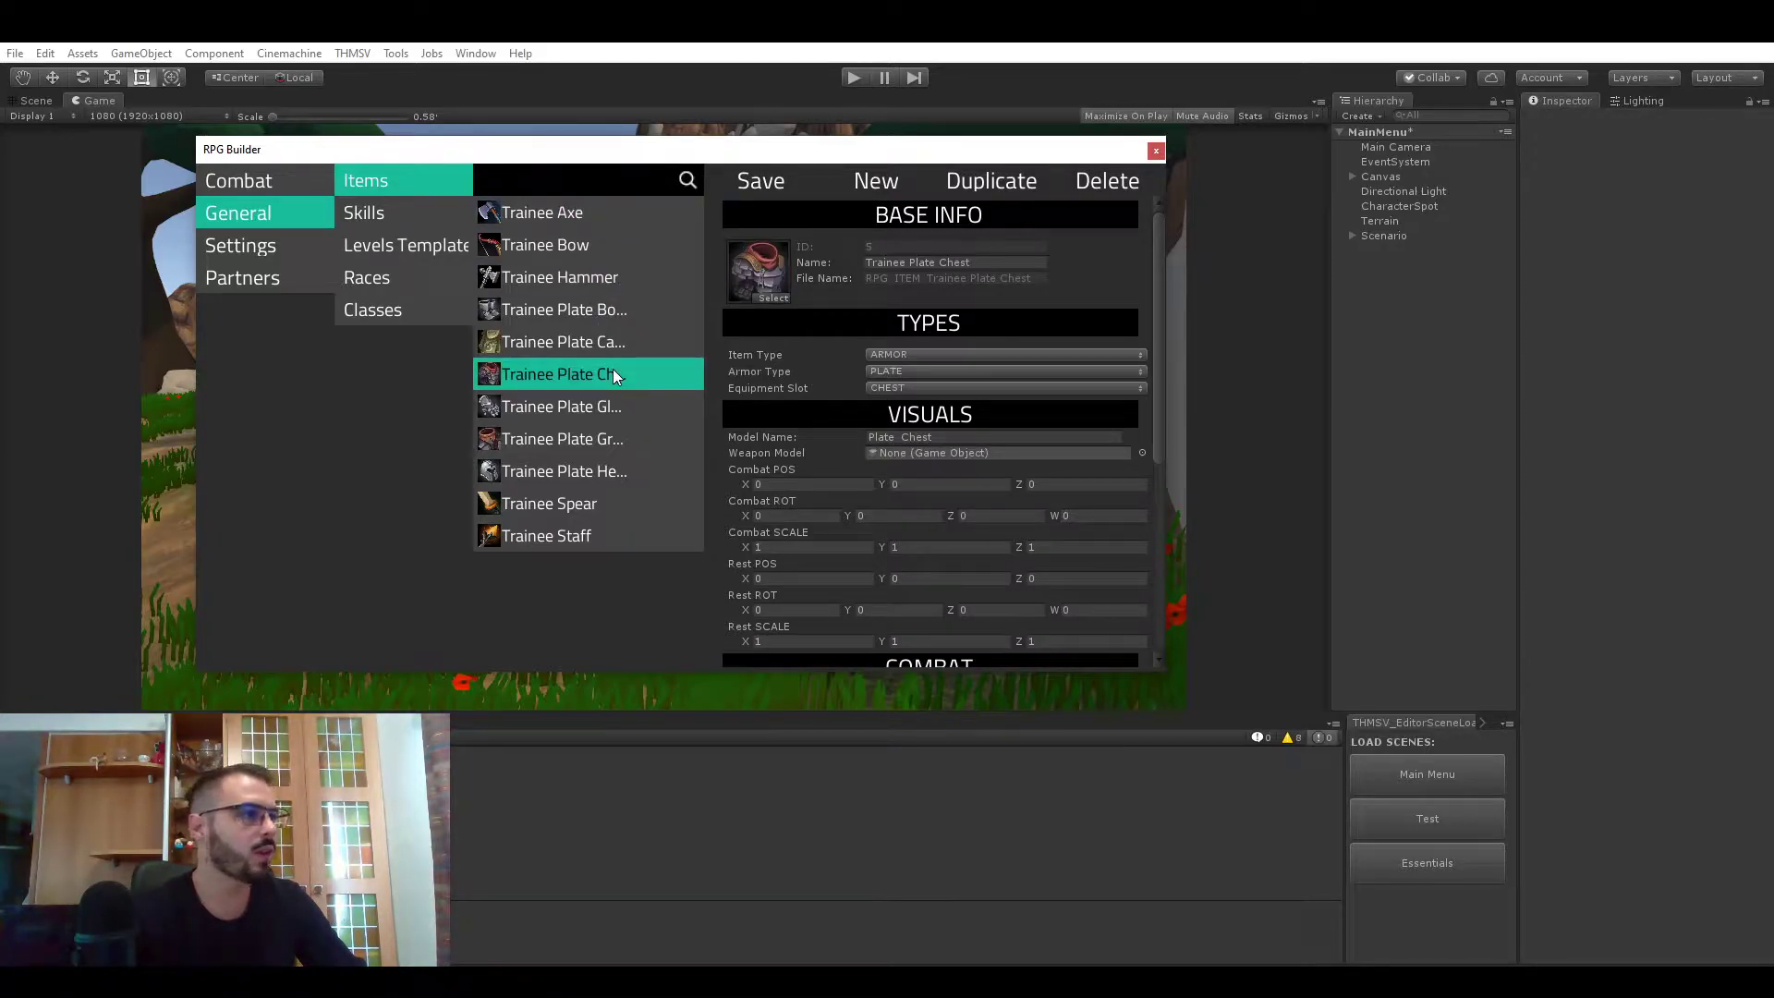
scroll(968, 434, "down", 10)
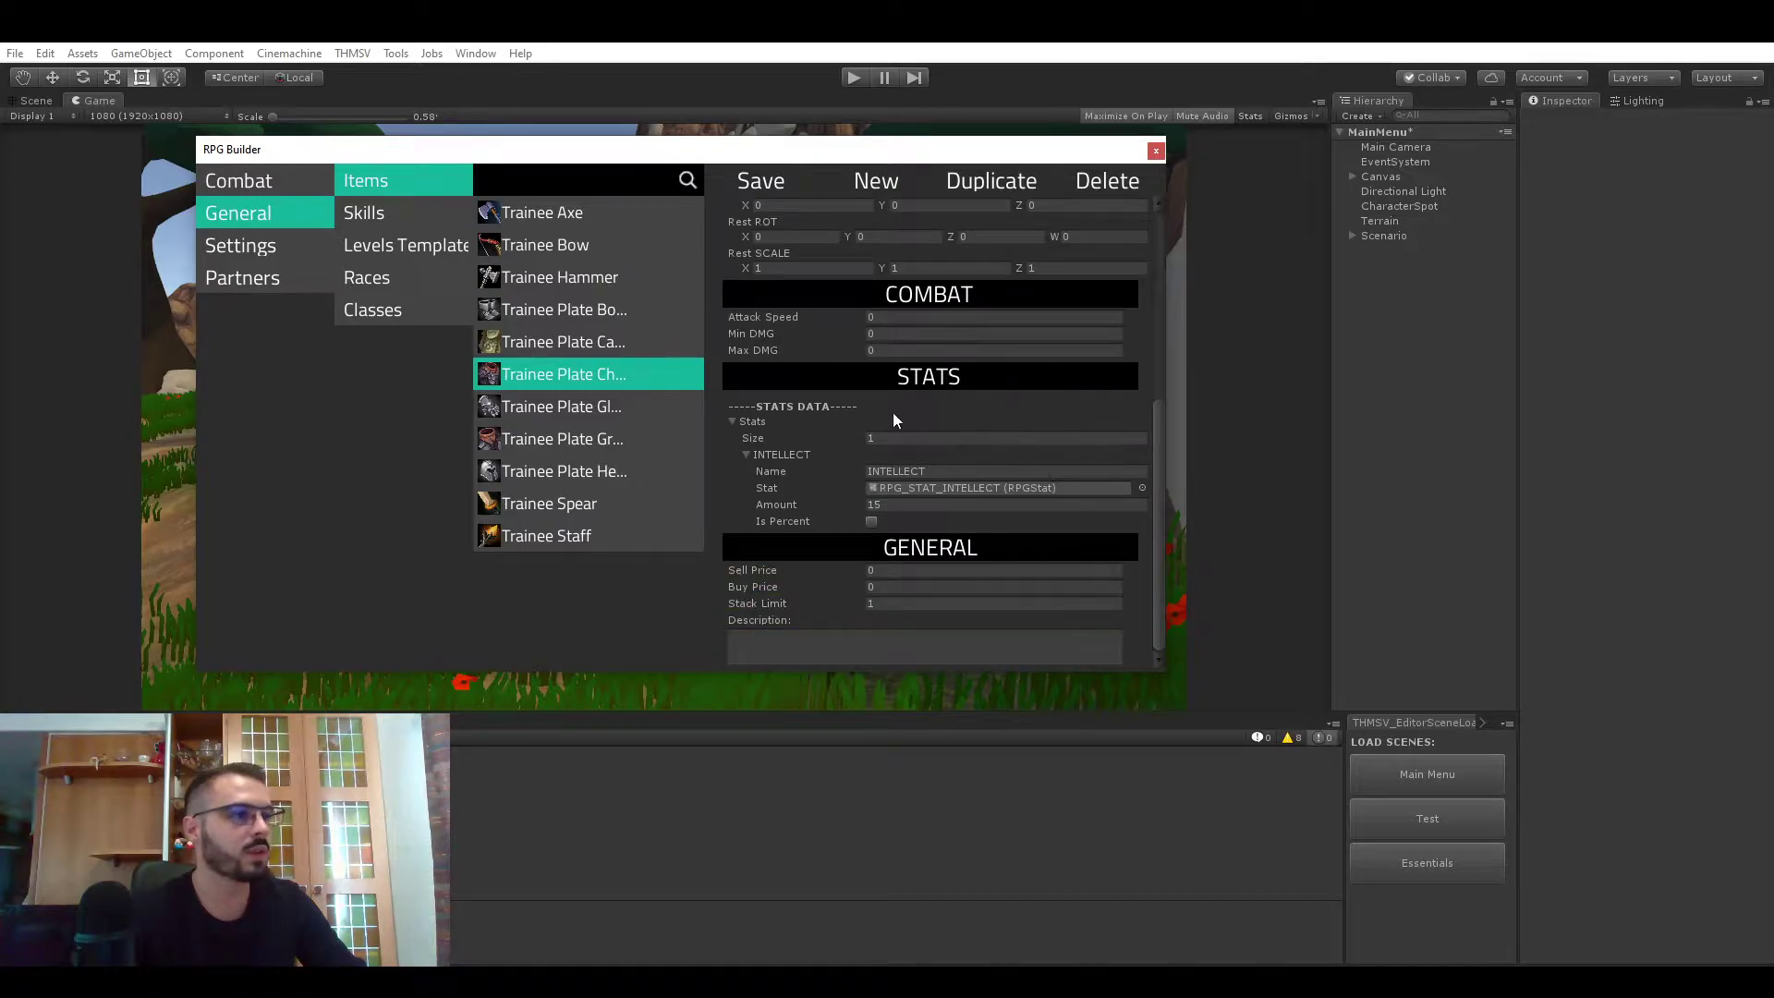
scroll(892, 420, "up", 10)
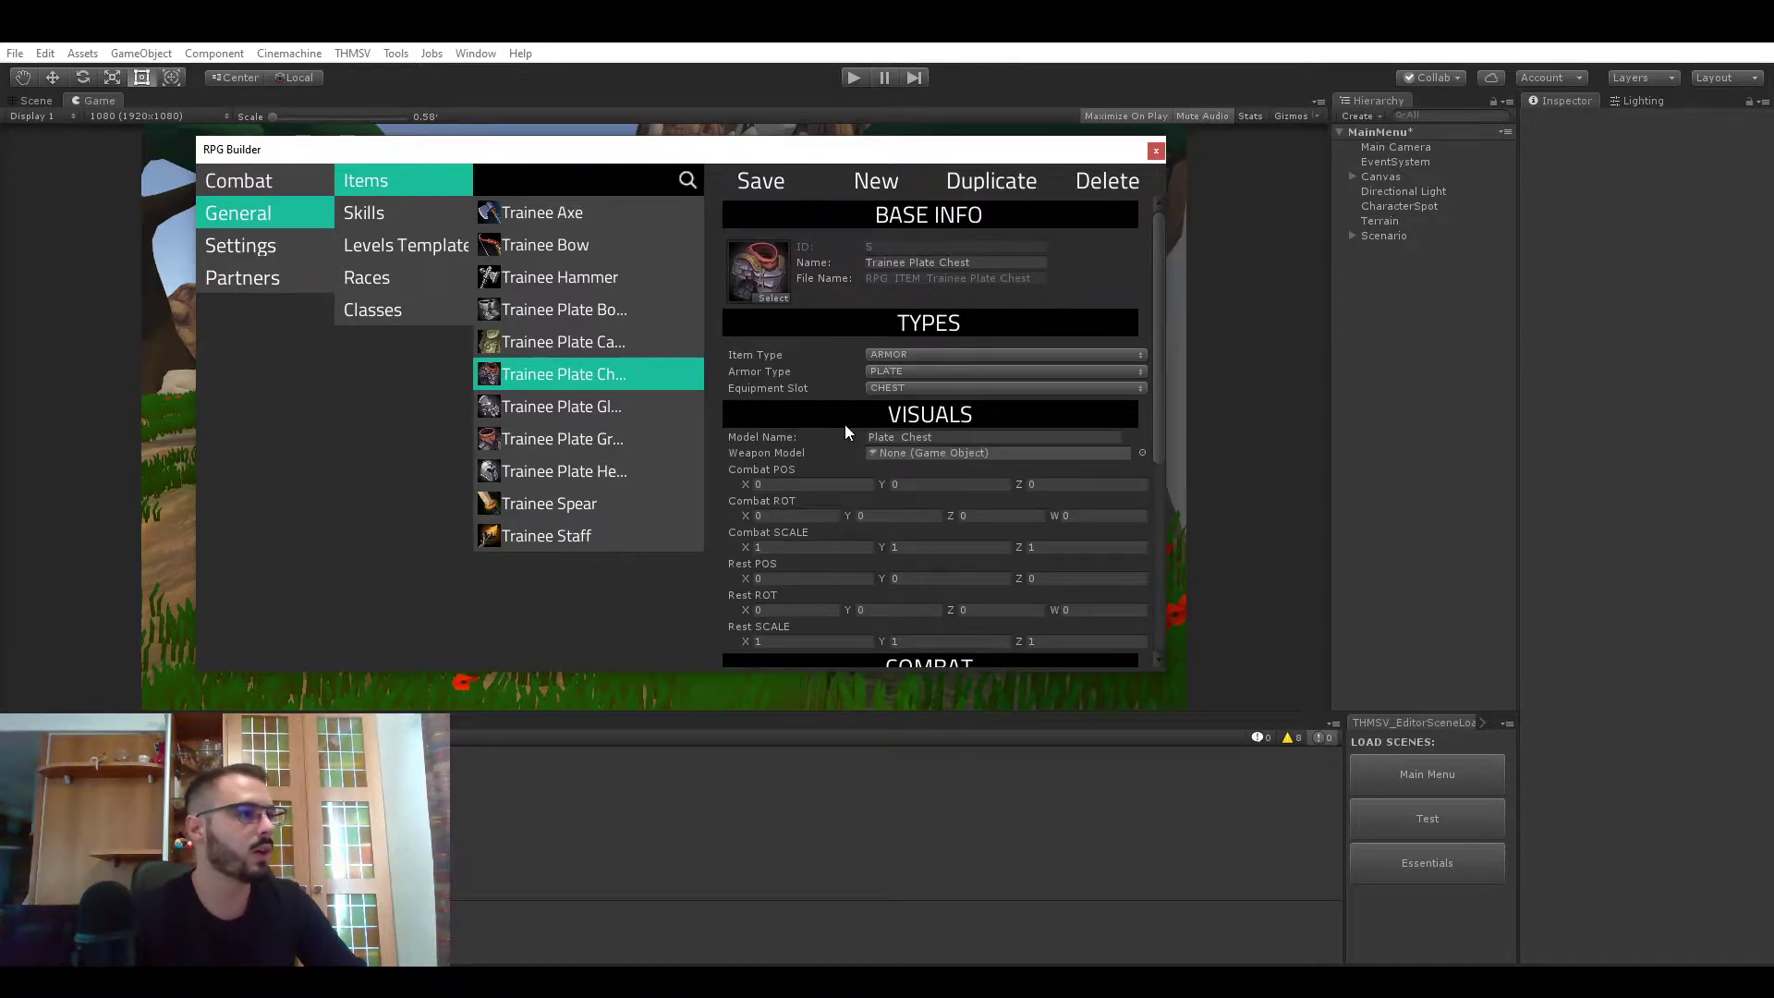
scroll(845, 433, "down", 10)
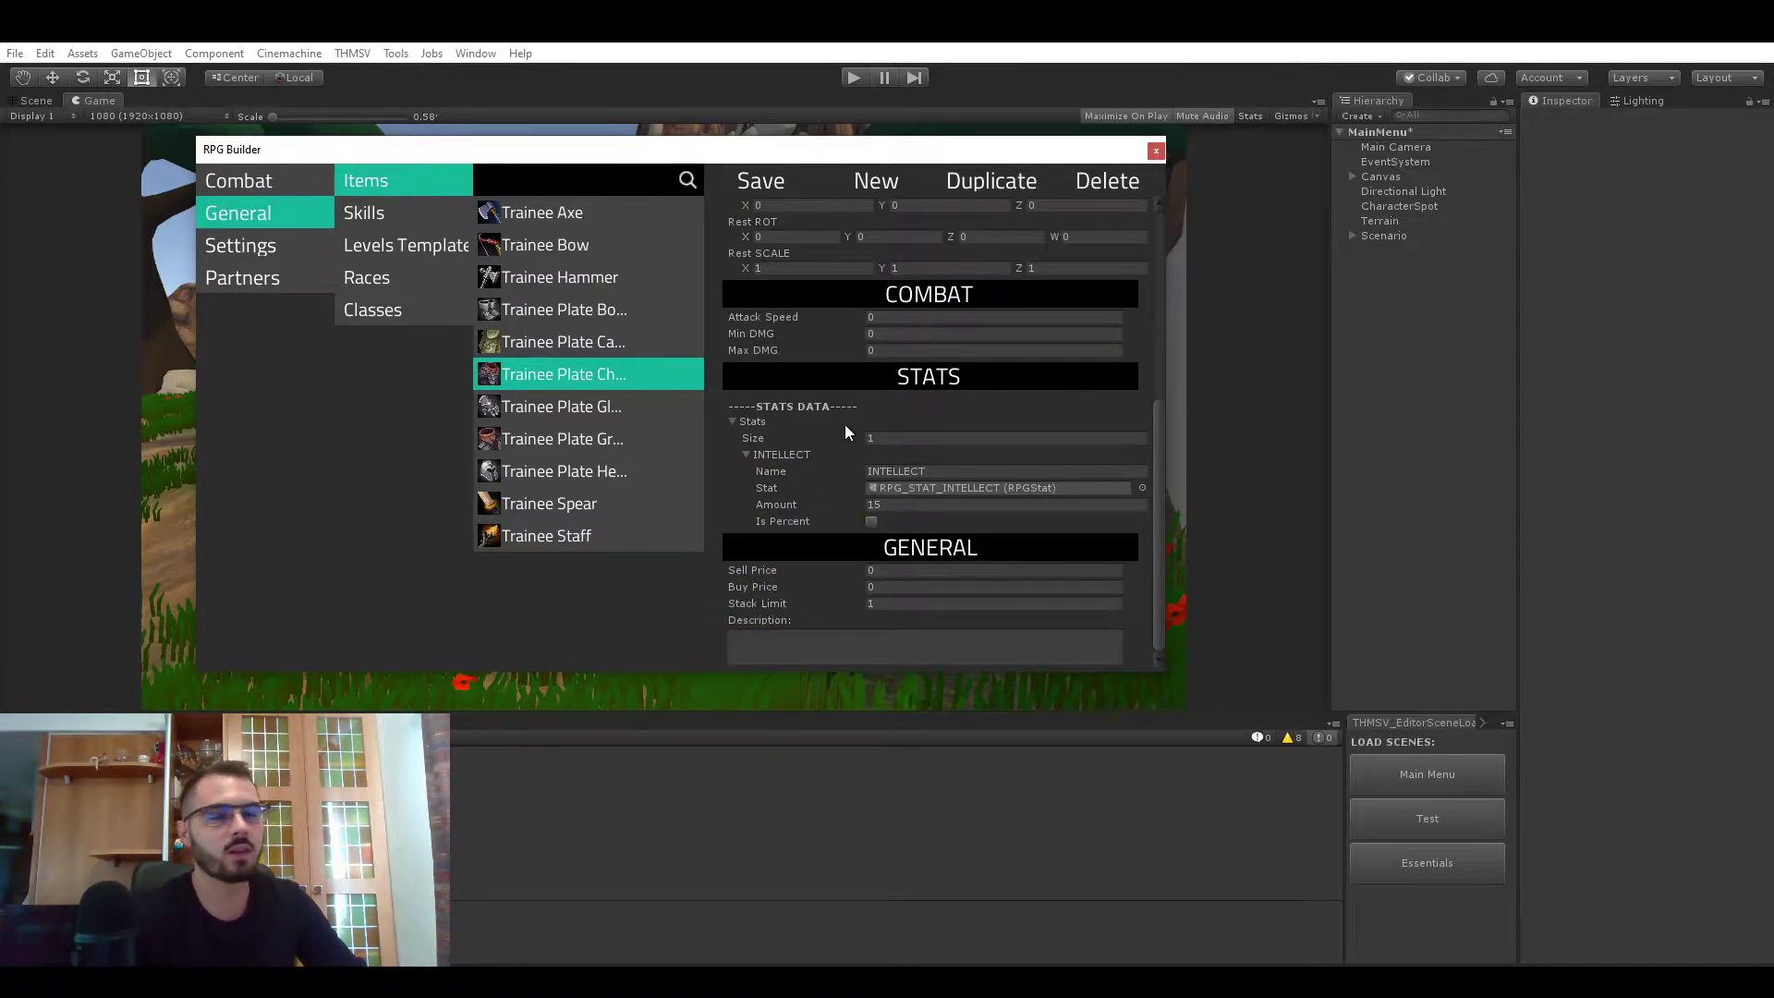
scroll(839, 420, "up", 10)
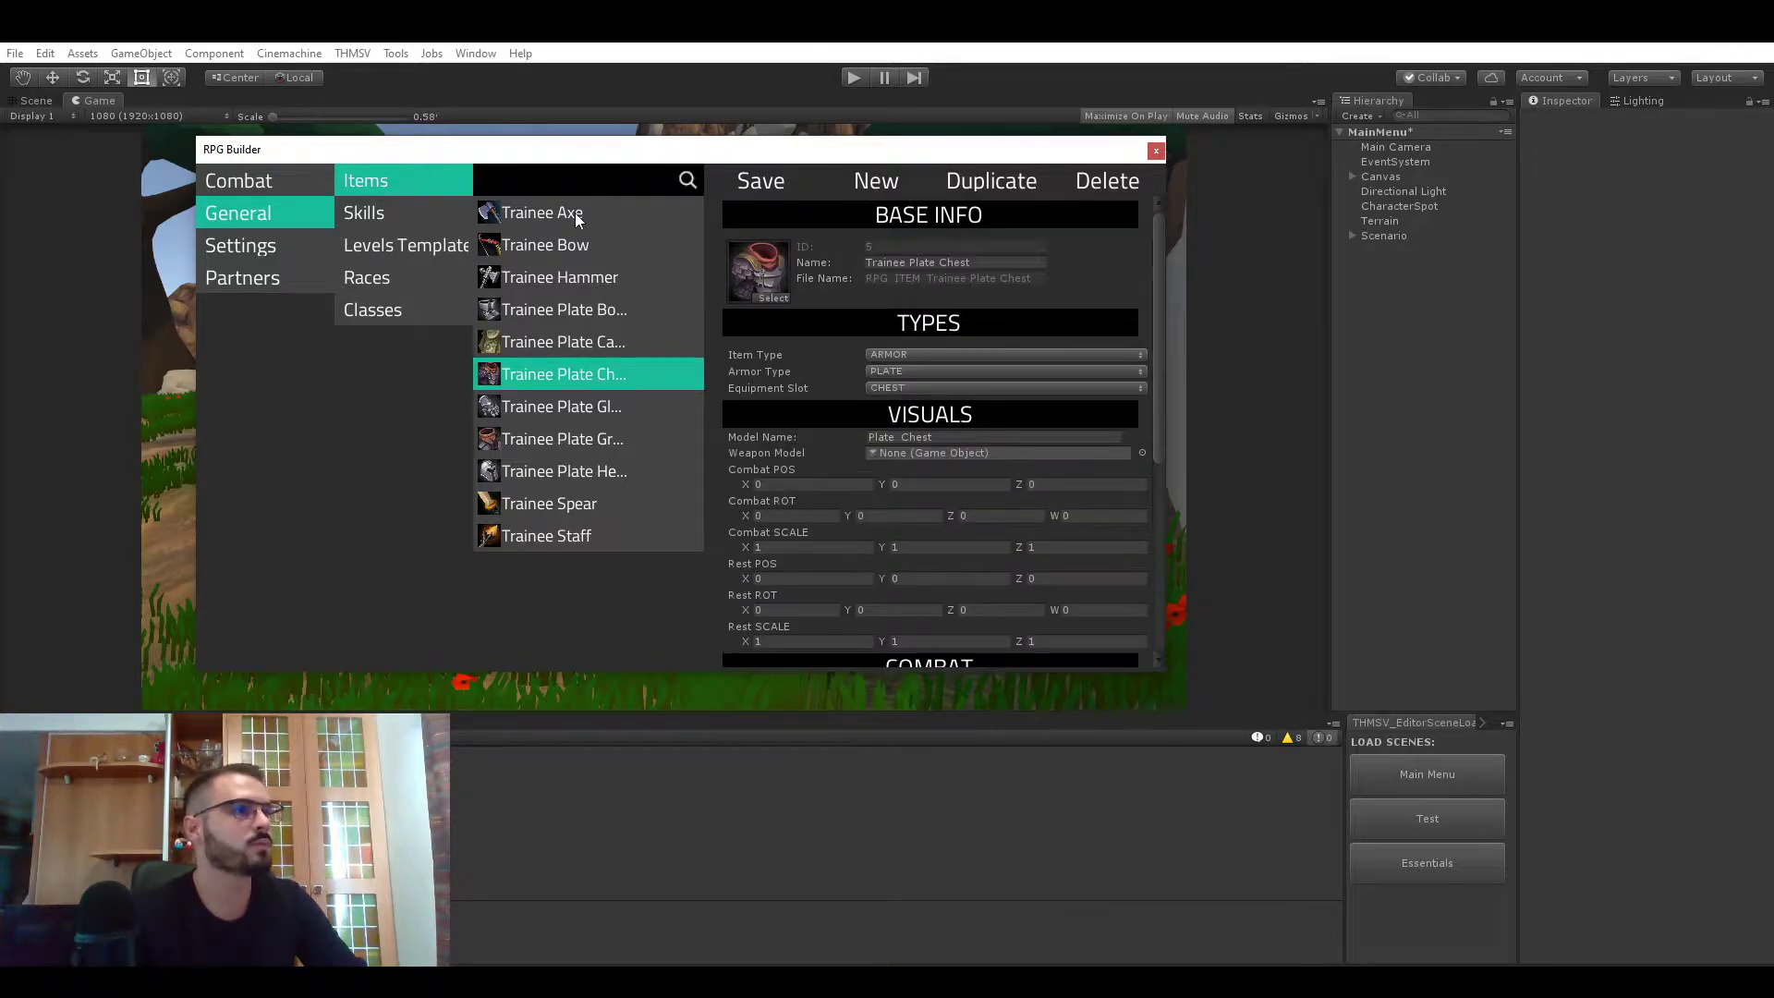
left_click(887, 183)
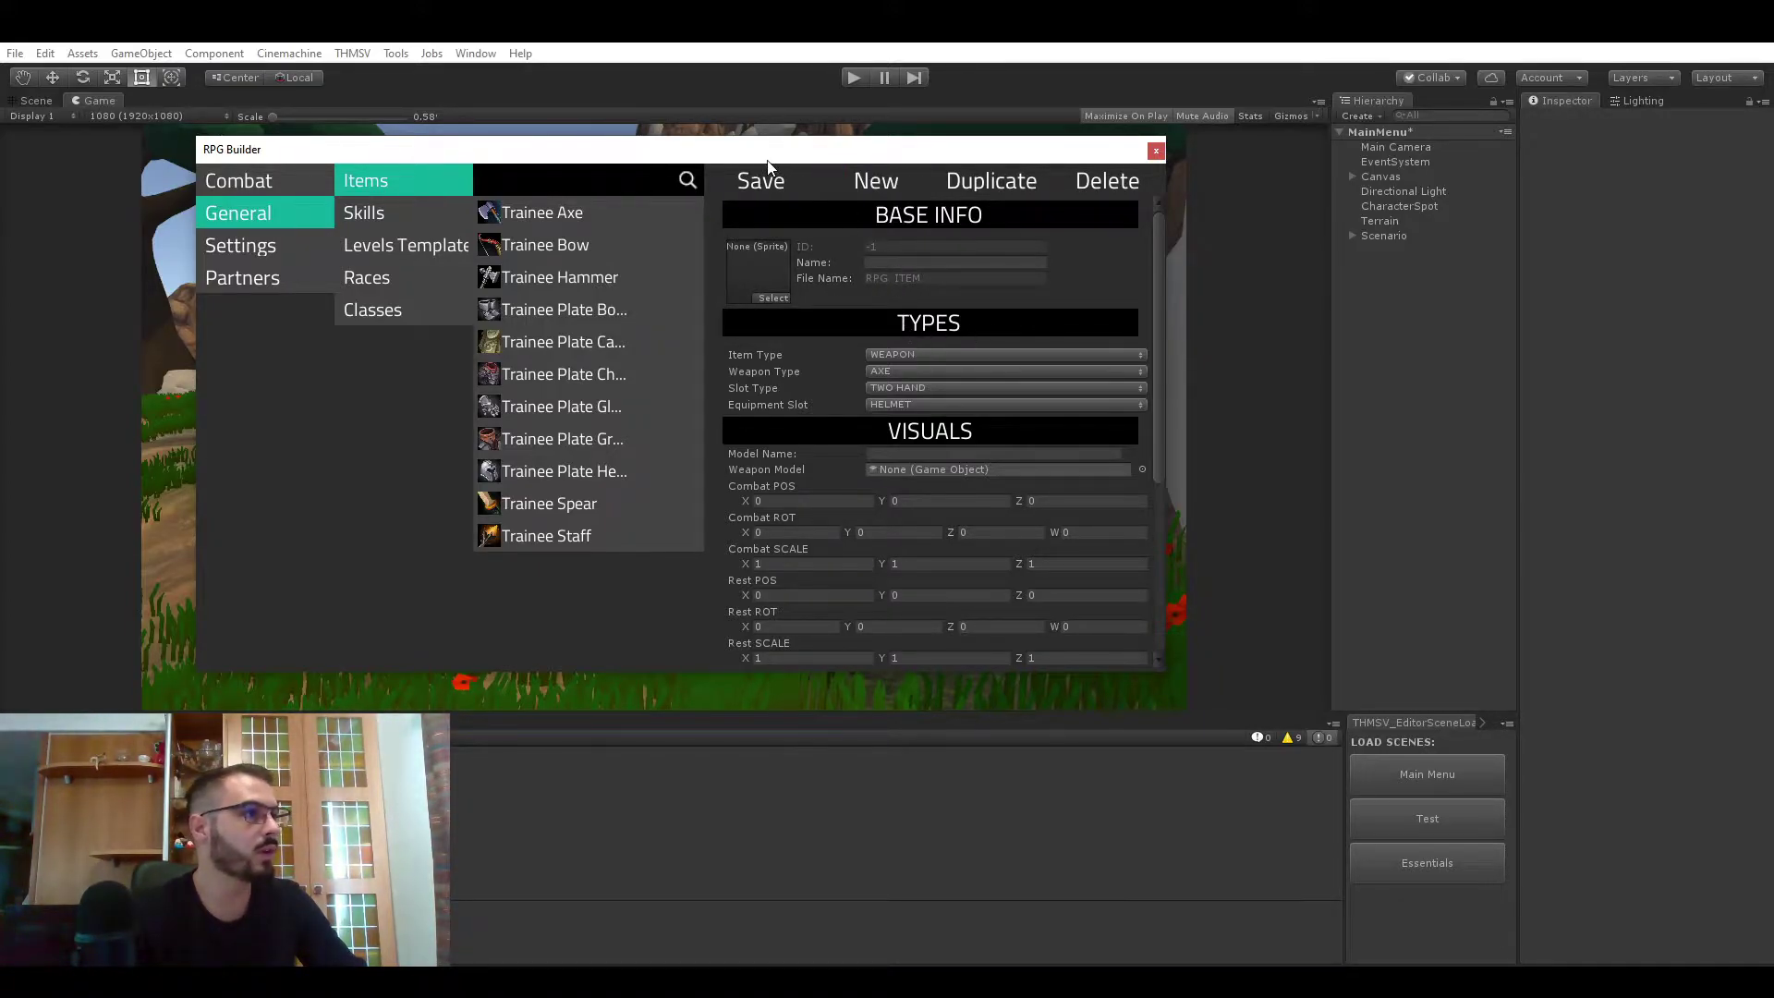
- Set the new item's icon to the gold ring sprite 50b
left_click_drag(767, 160, 776, 167)
left_click(783, 303)
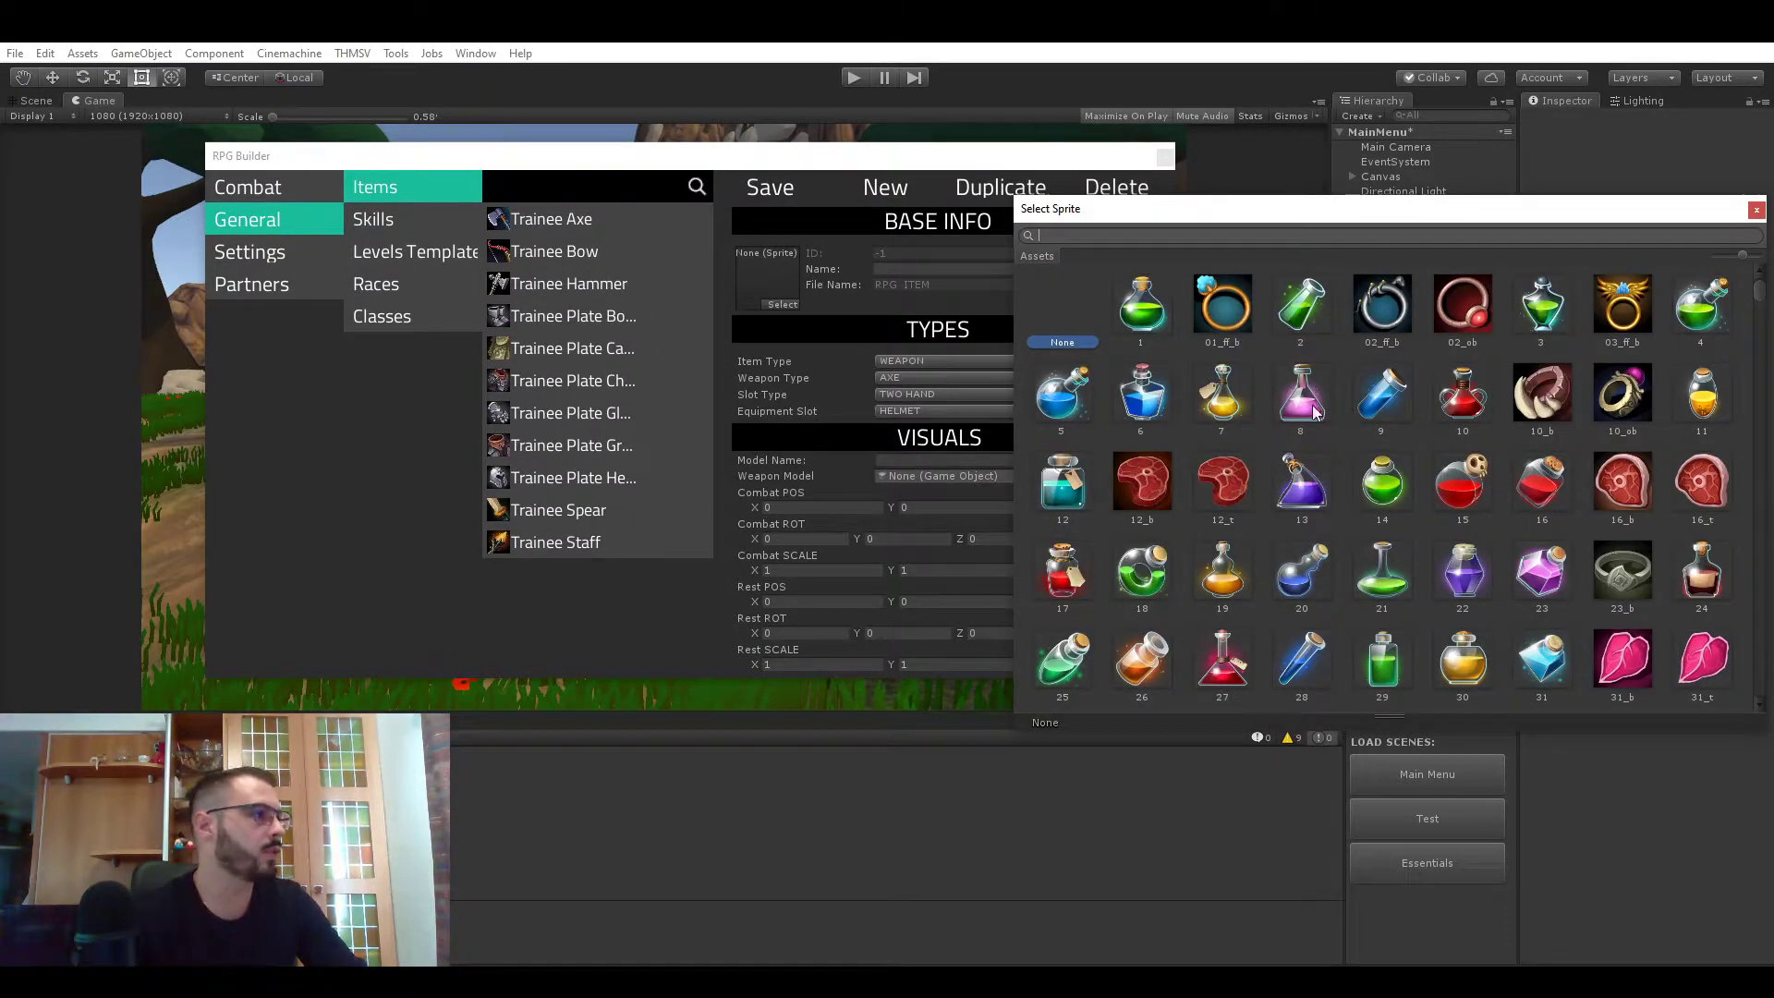
scroll(1314, 413, "down", 10)
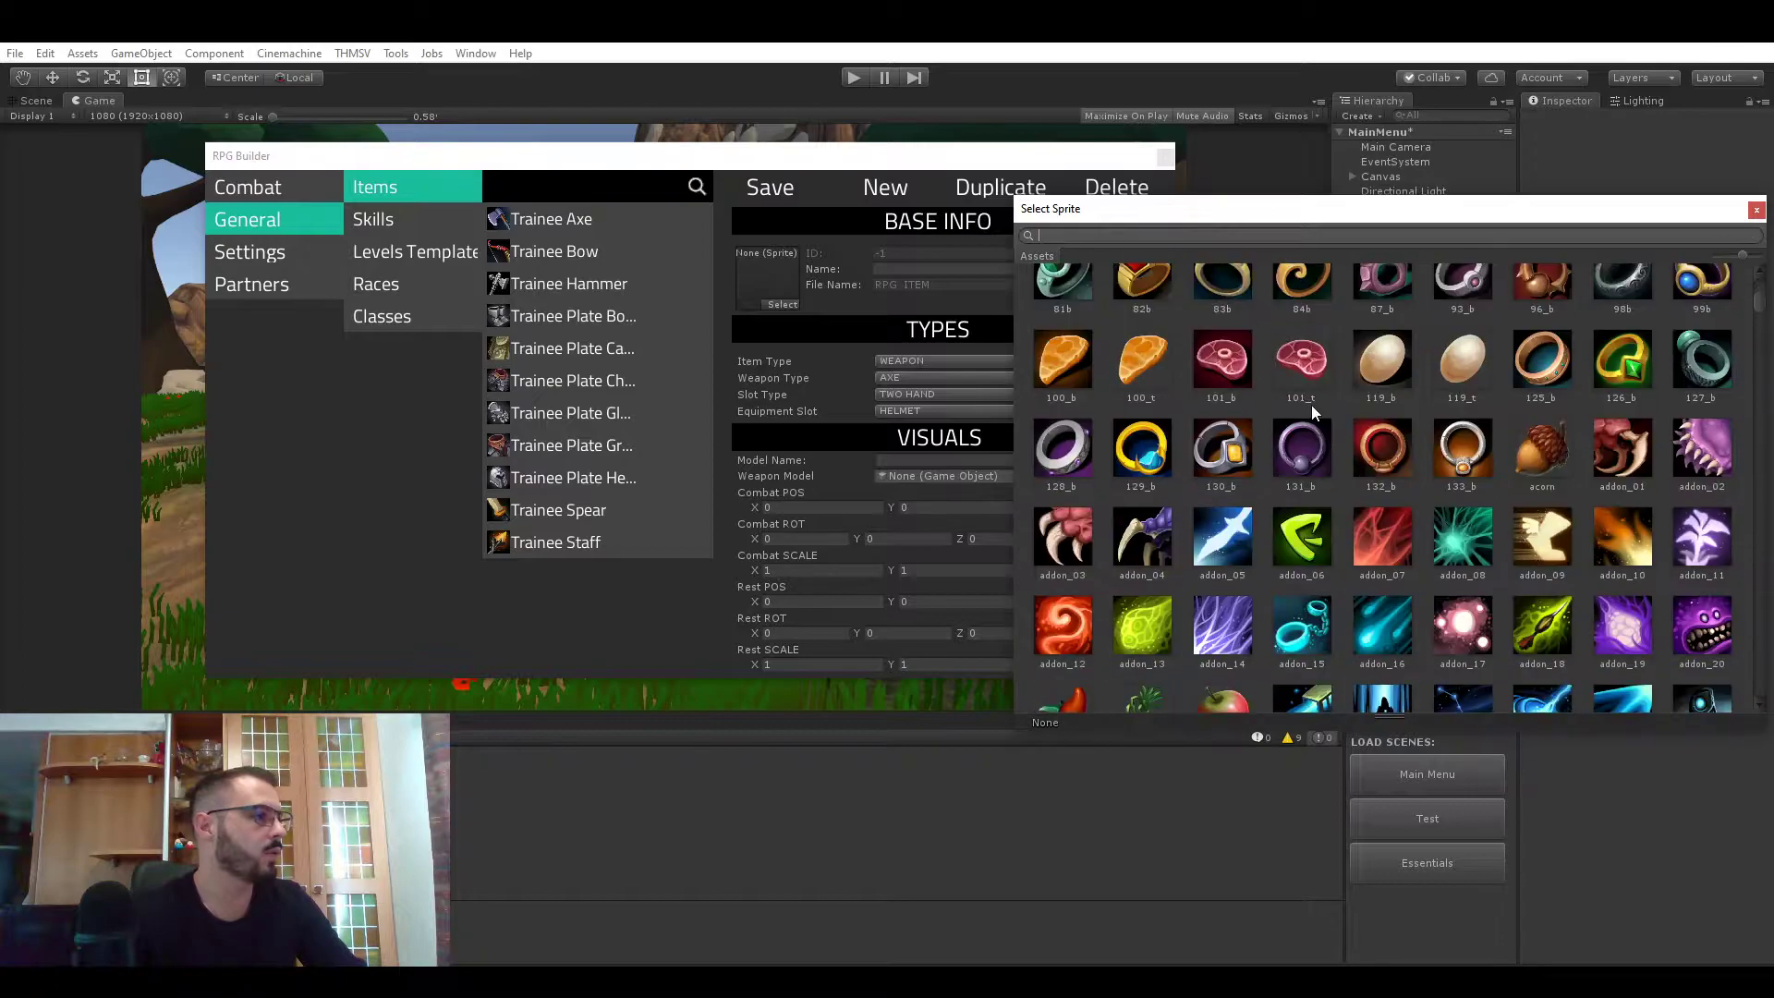
scroll(1314, 413, "up", 2)
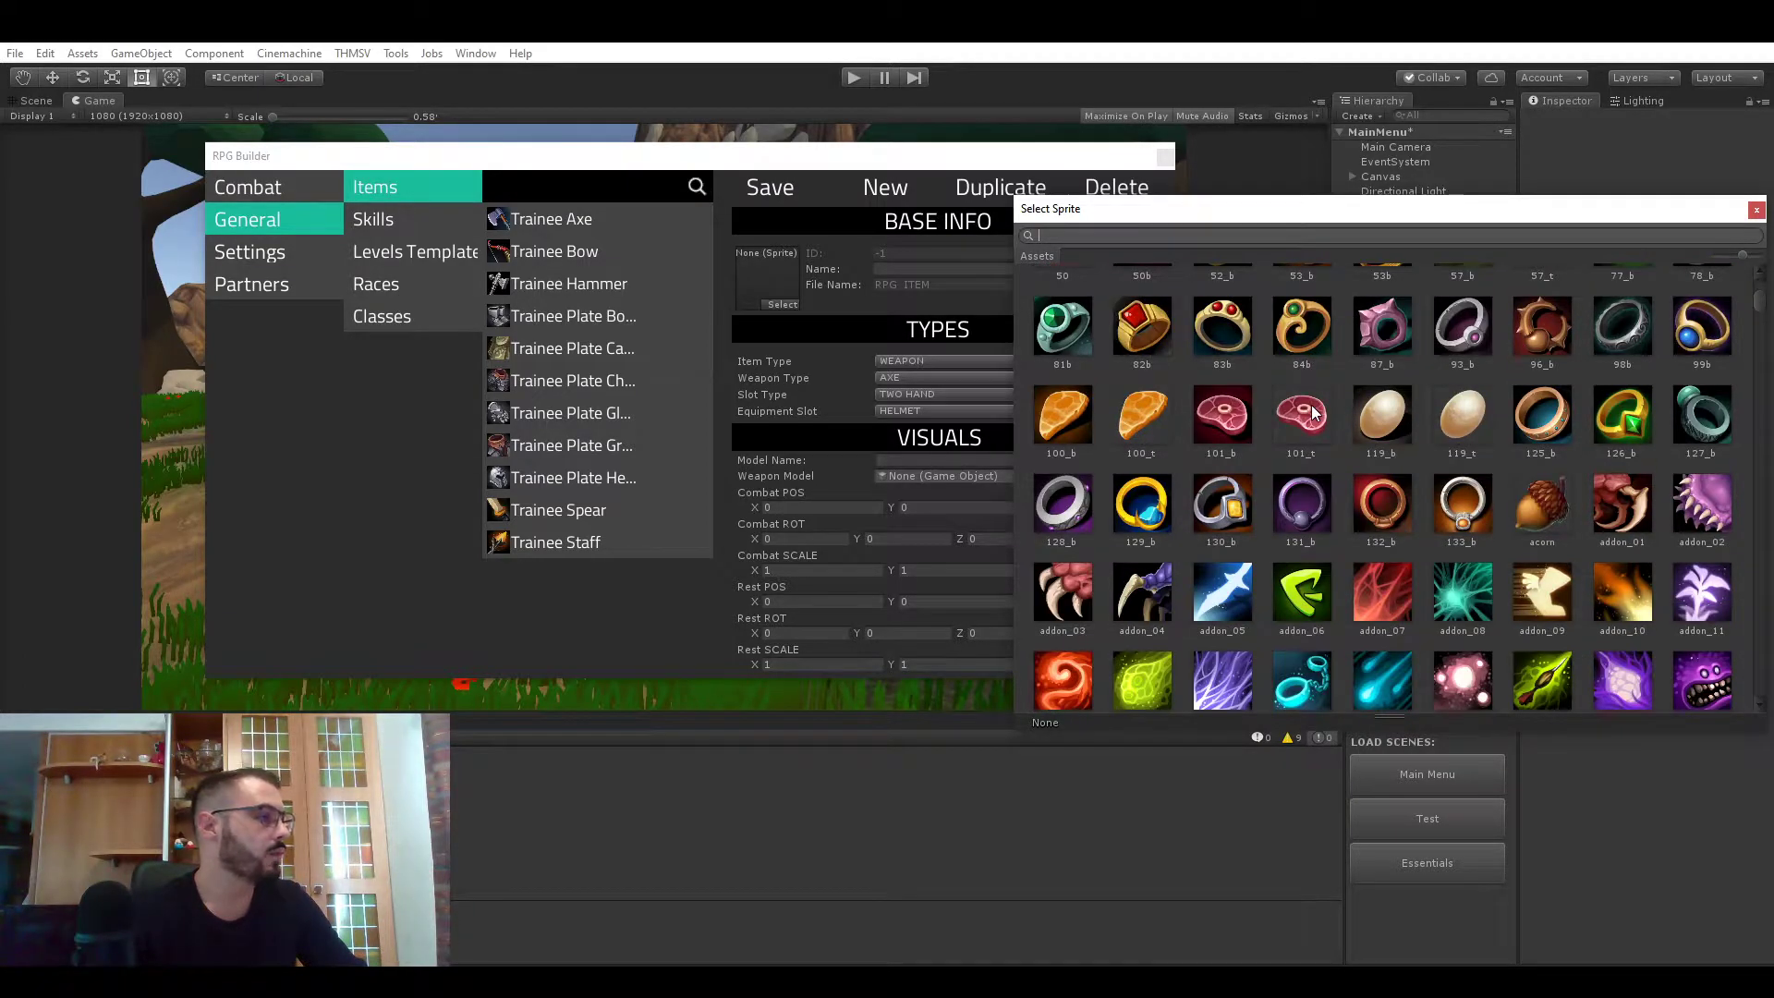
scroll(1313, 413, "down", 1)
scroll(1313, 413, "down", 3)
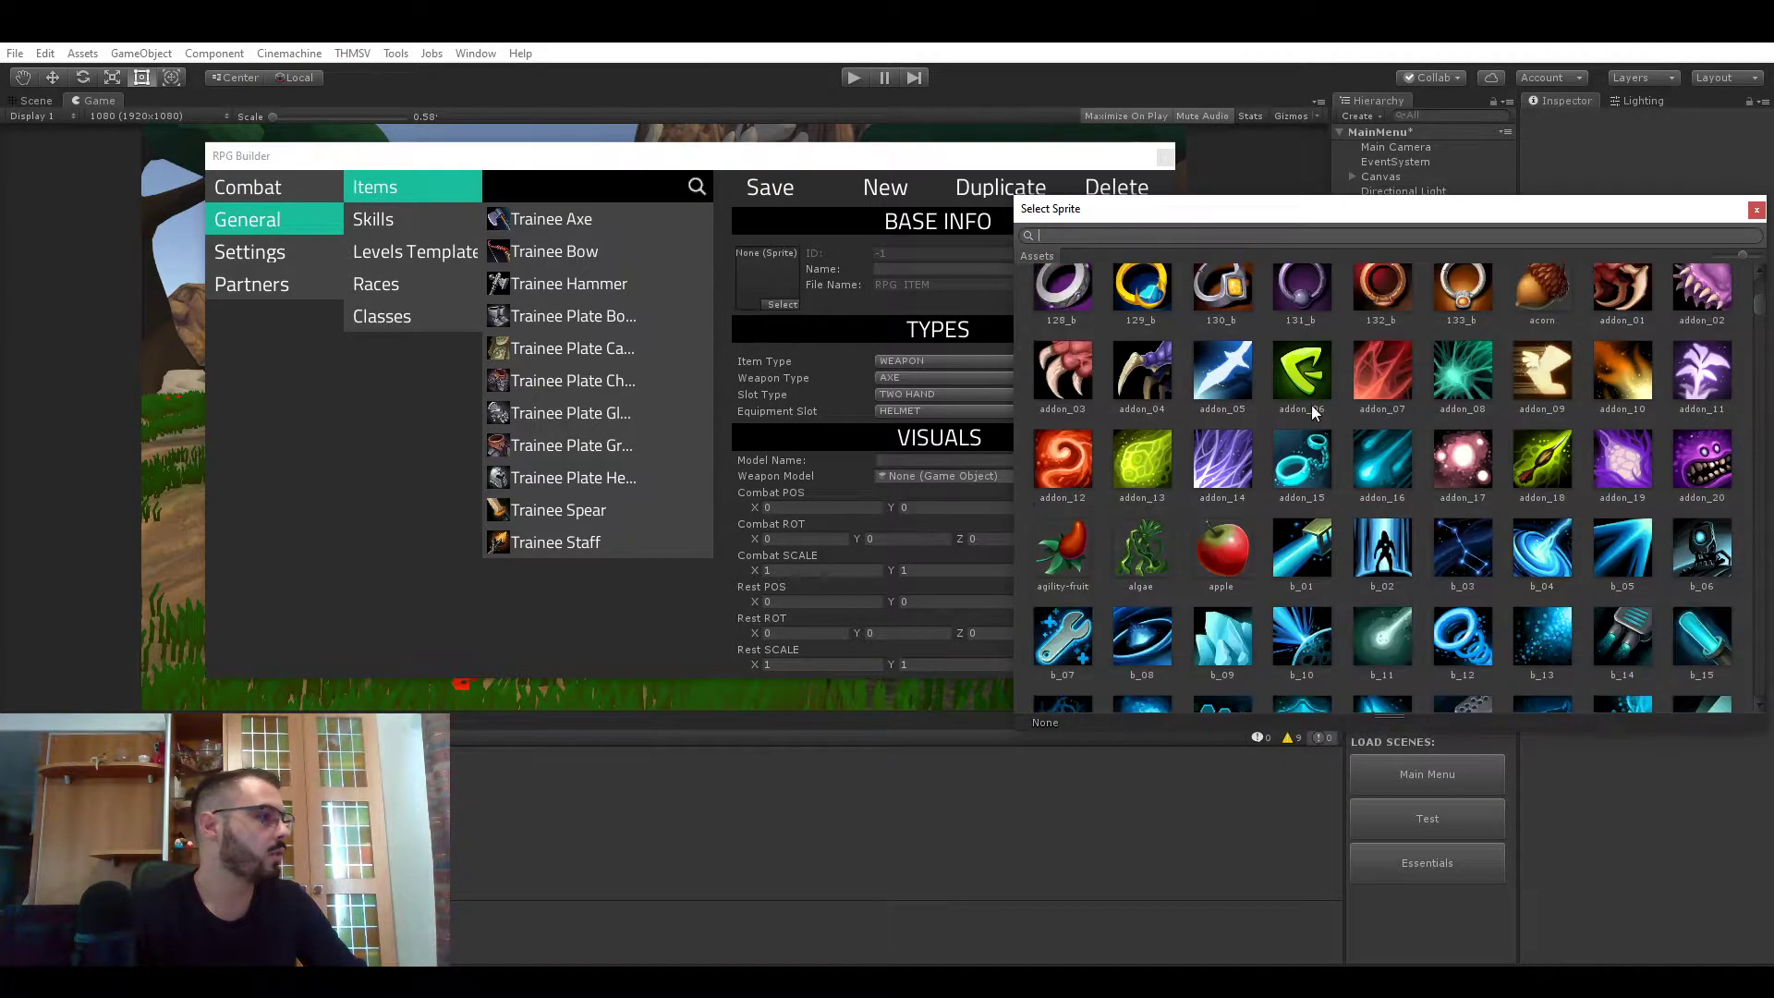
scroll(1201, 404, "up", 6)
double_click(1158, 362)
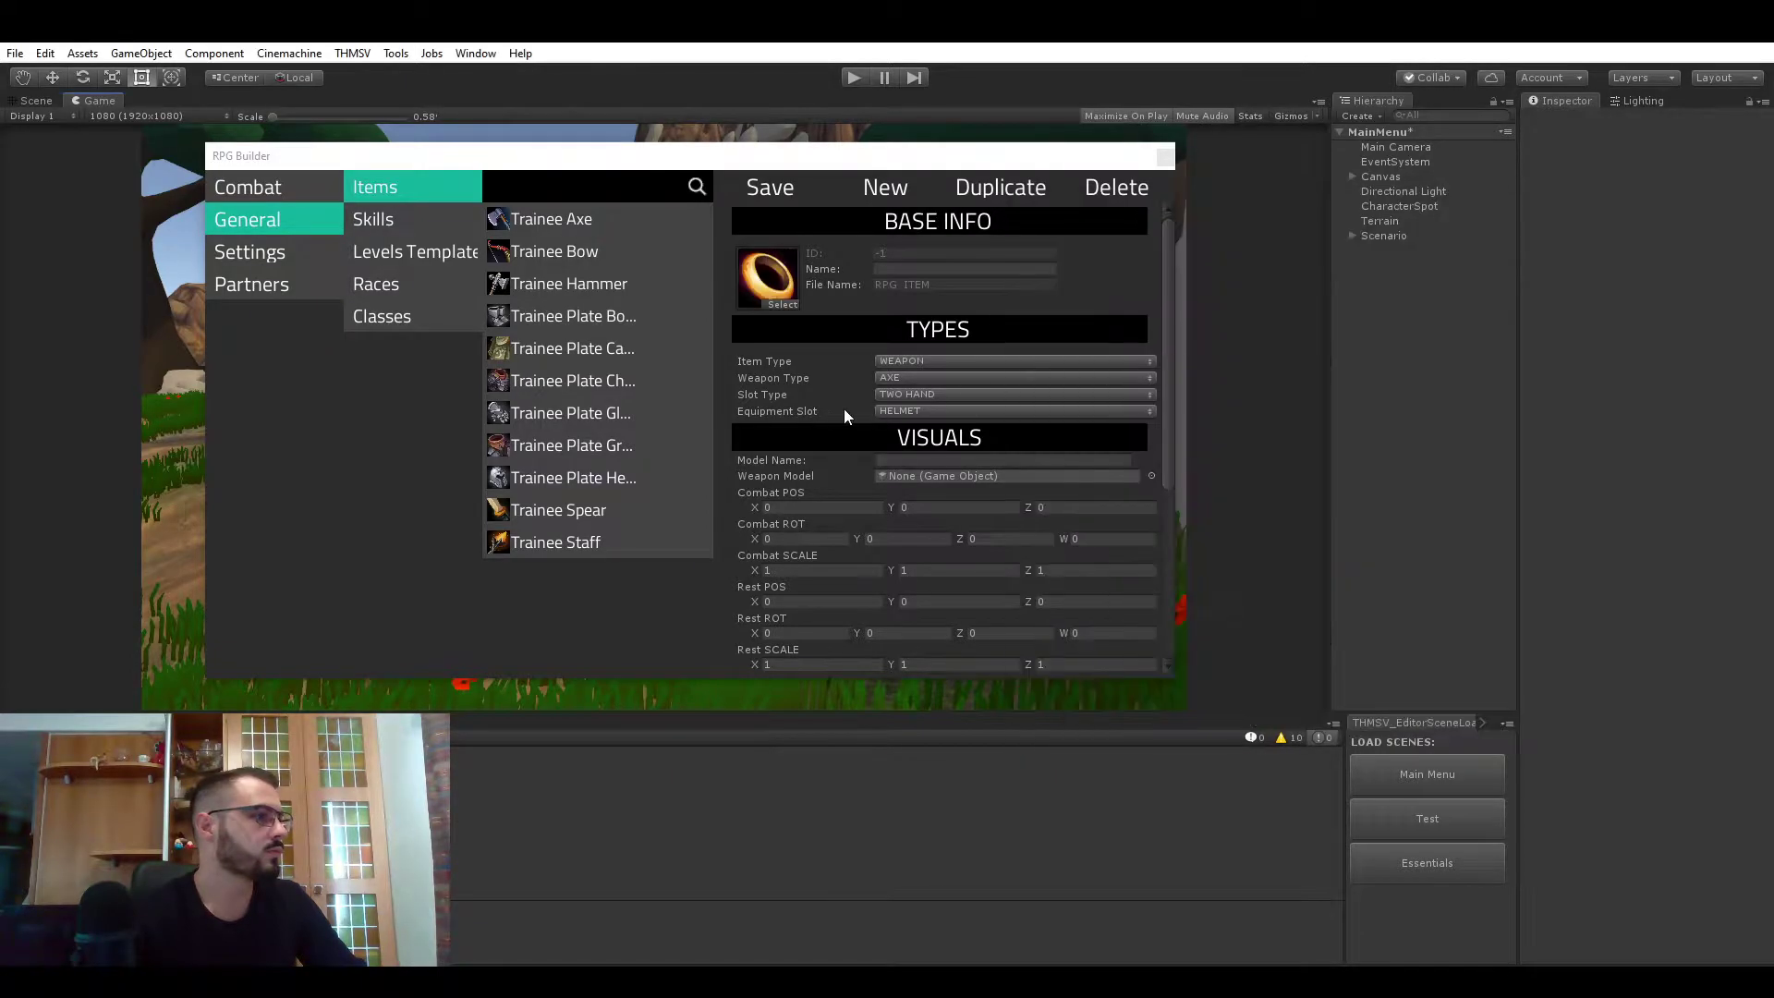
- Name the new item 'Ring Of A Thousand Truth', fixing the typo
left_click(910, 269)
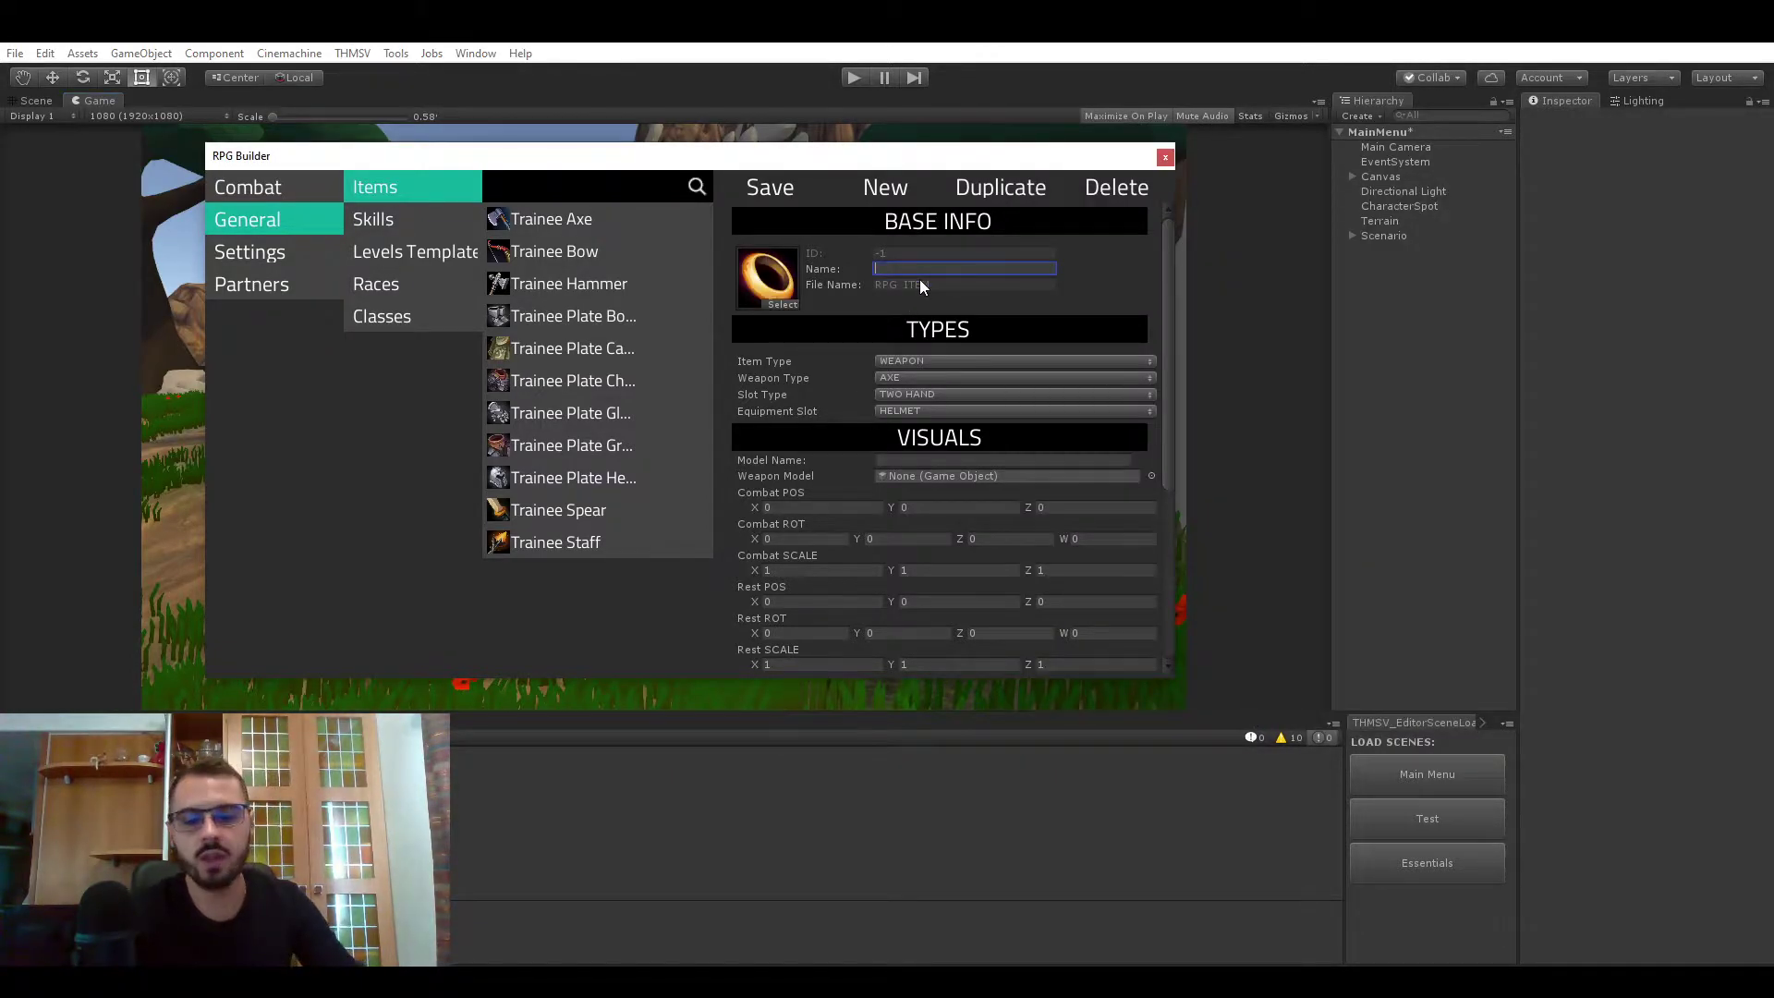
type("Ring ")
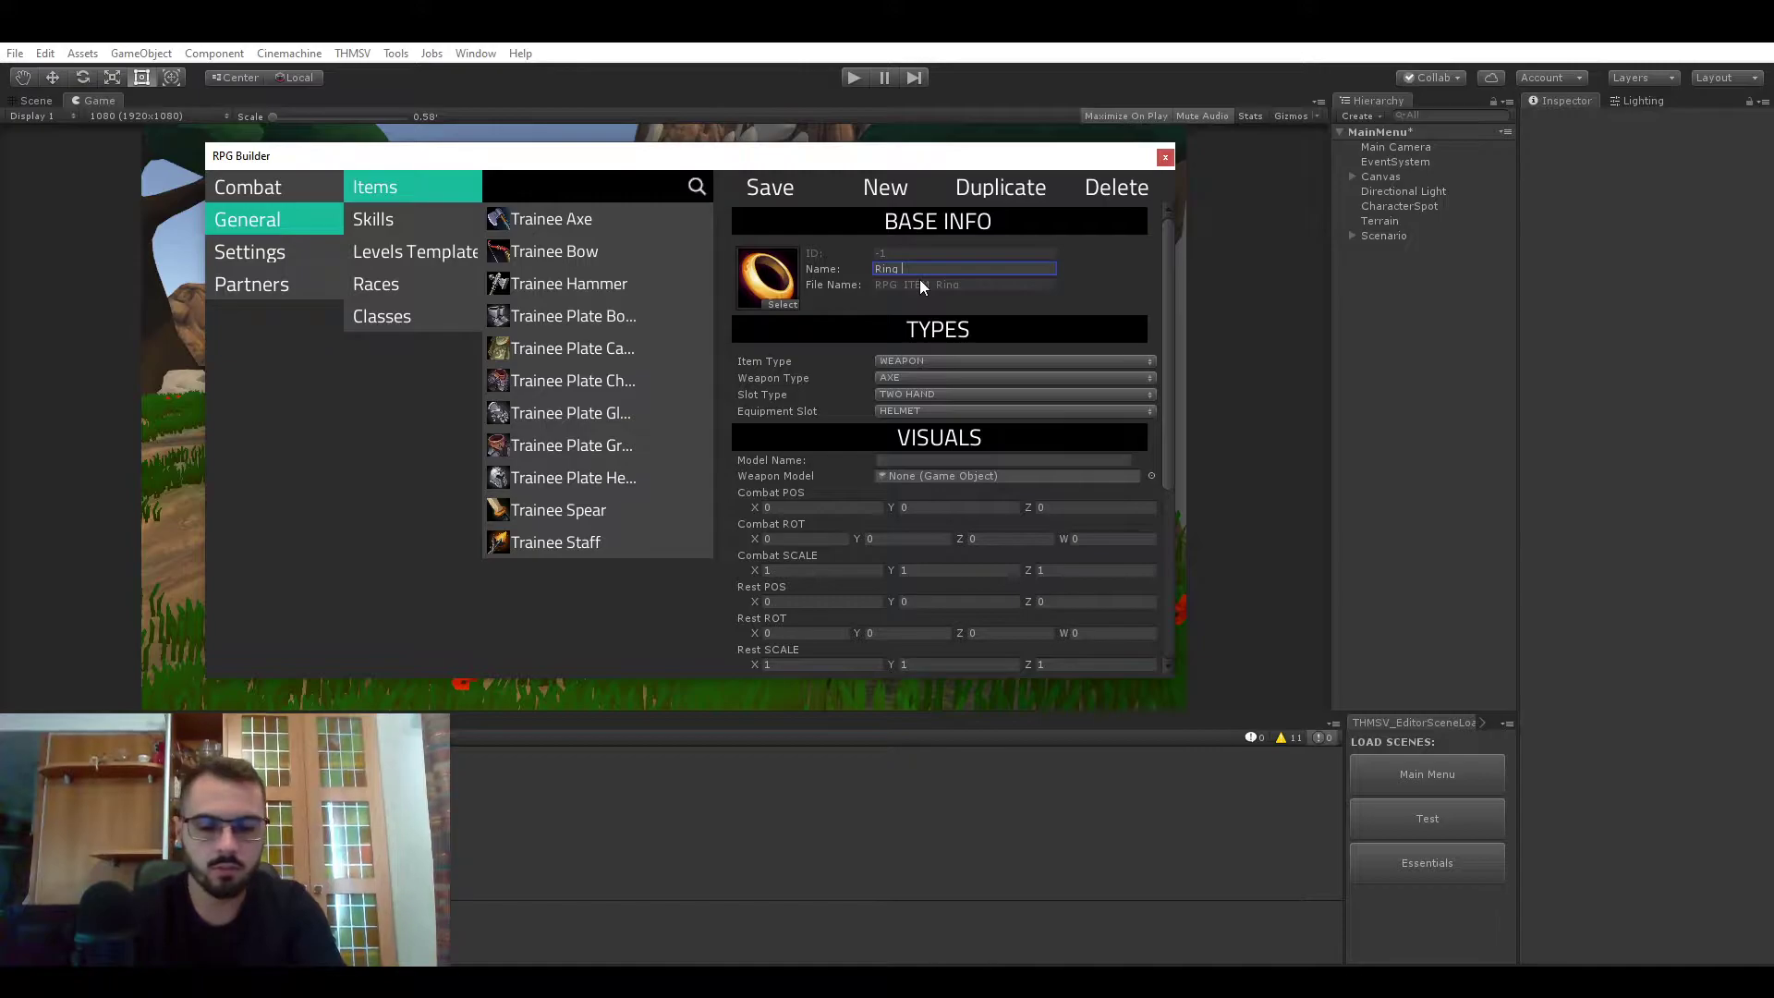
type("Of A ")
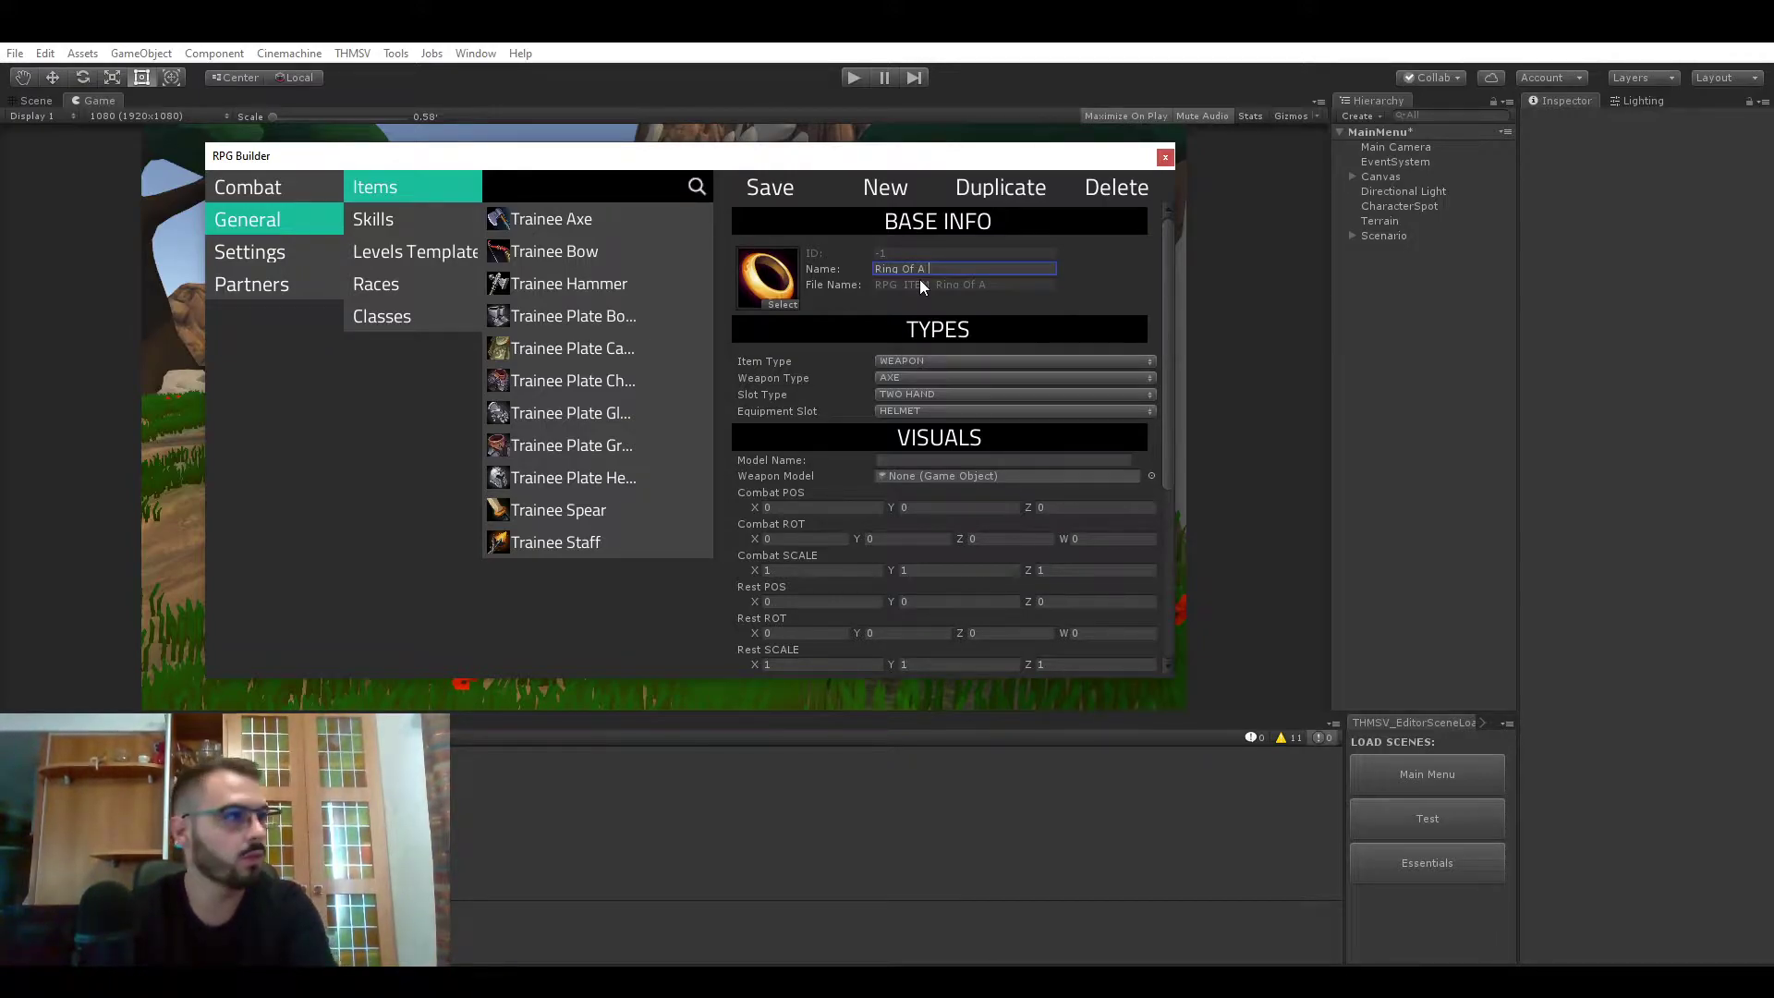
type("Thoisand Truth")
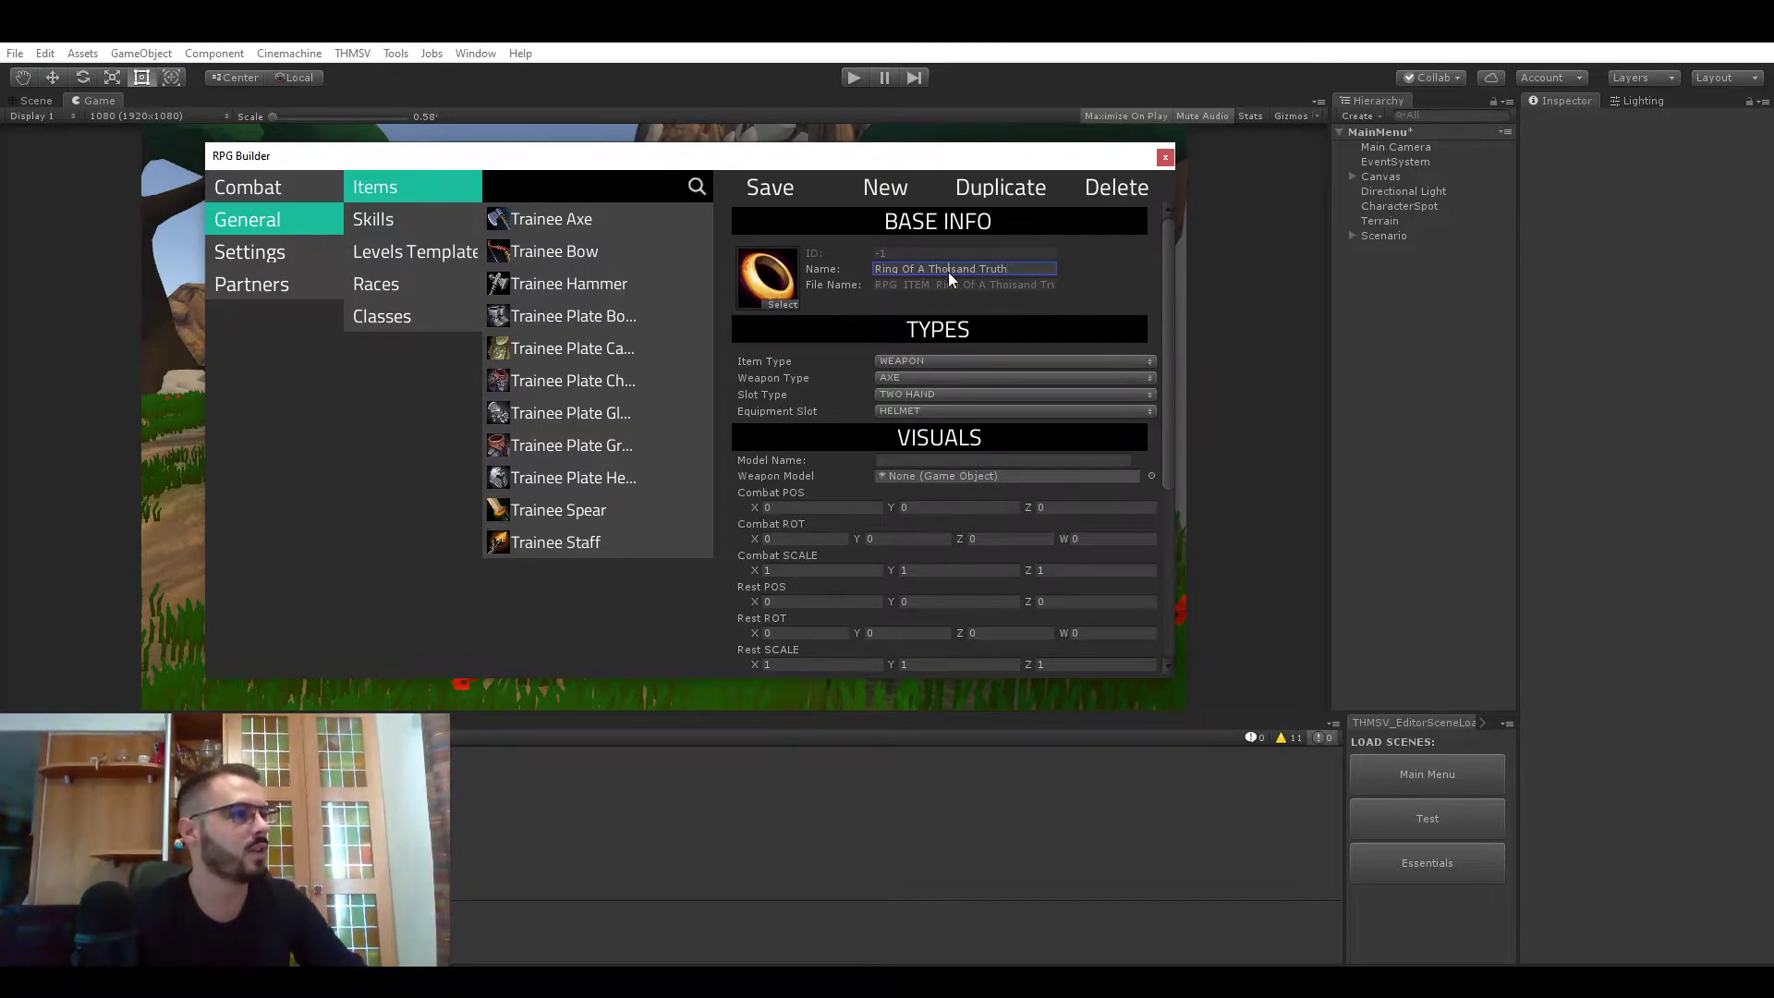
key("BackSpace")
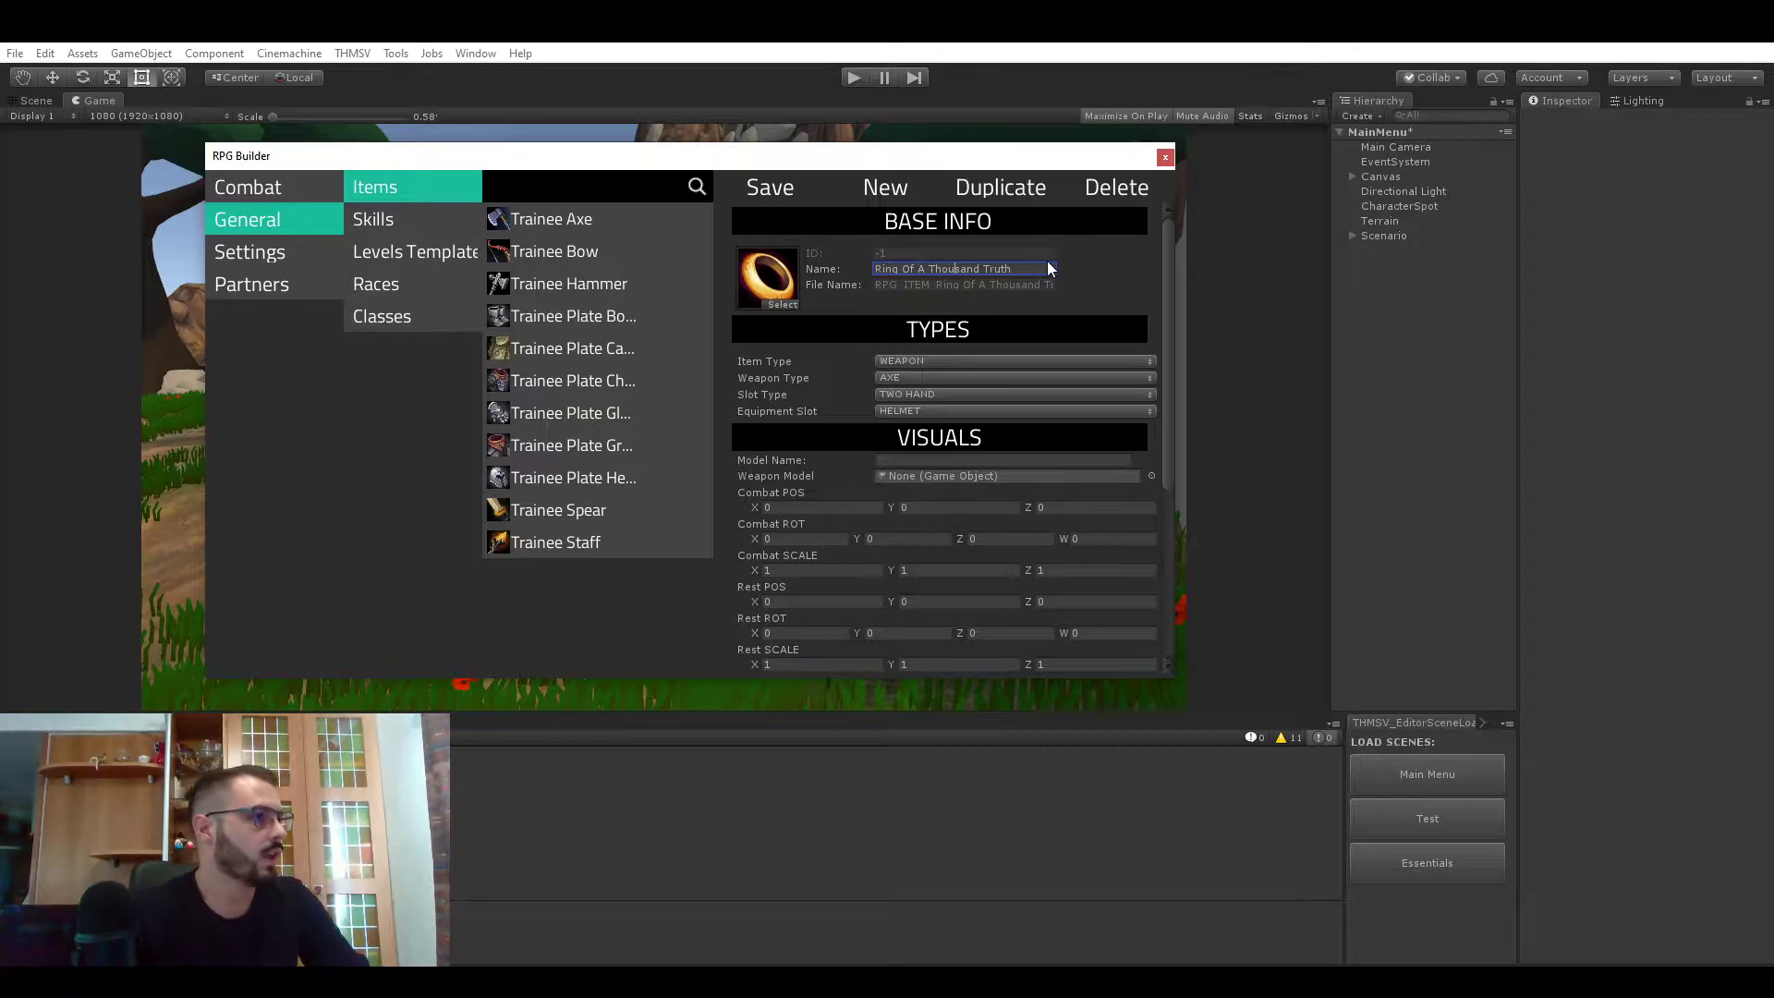
left_click(919, 360)
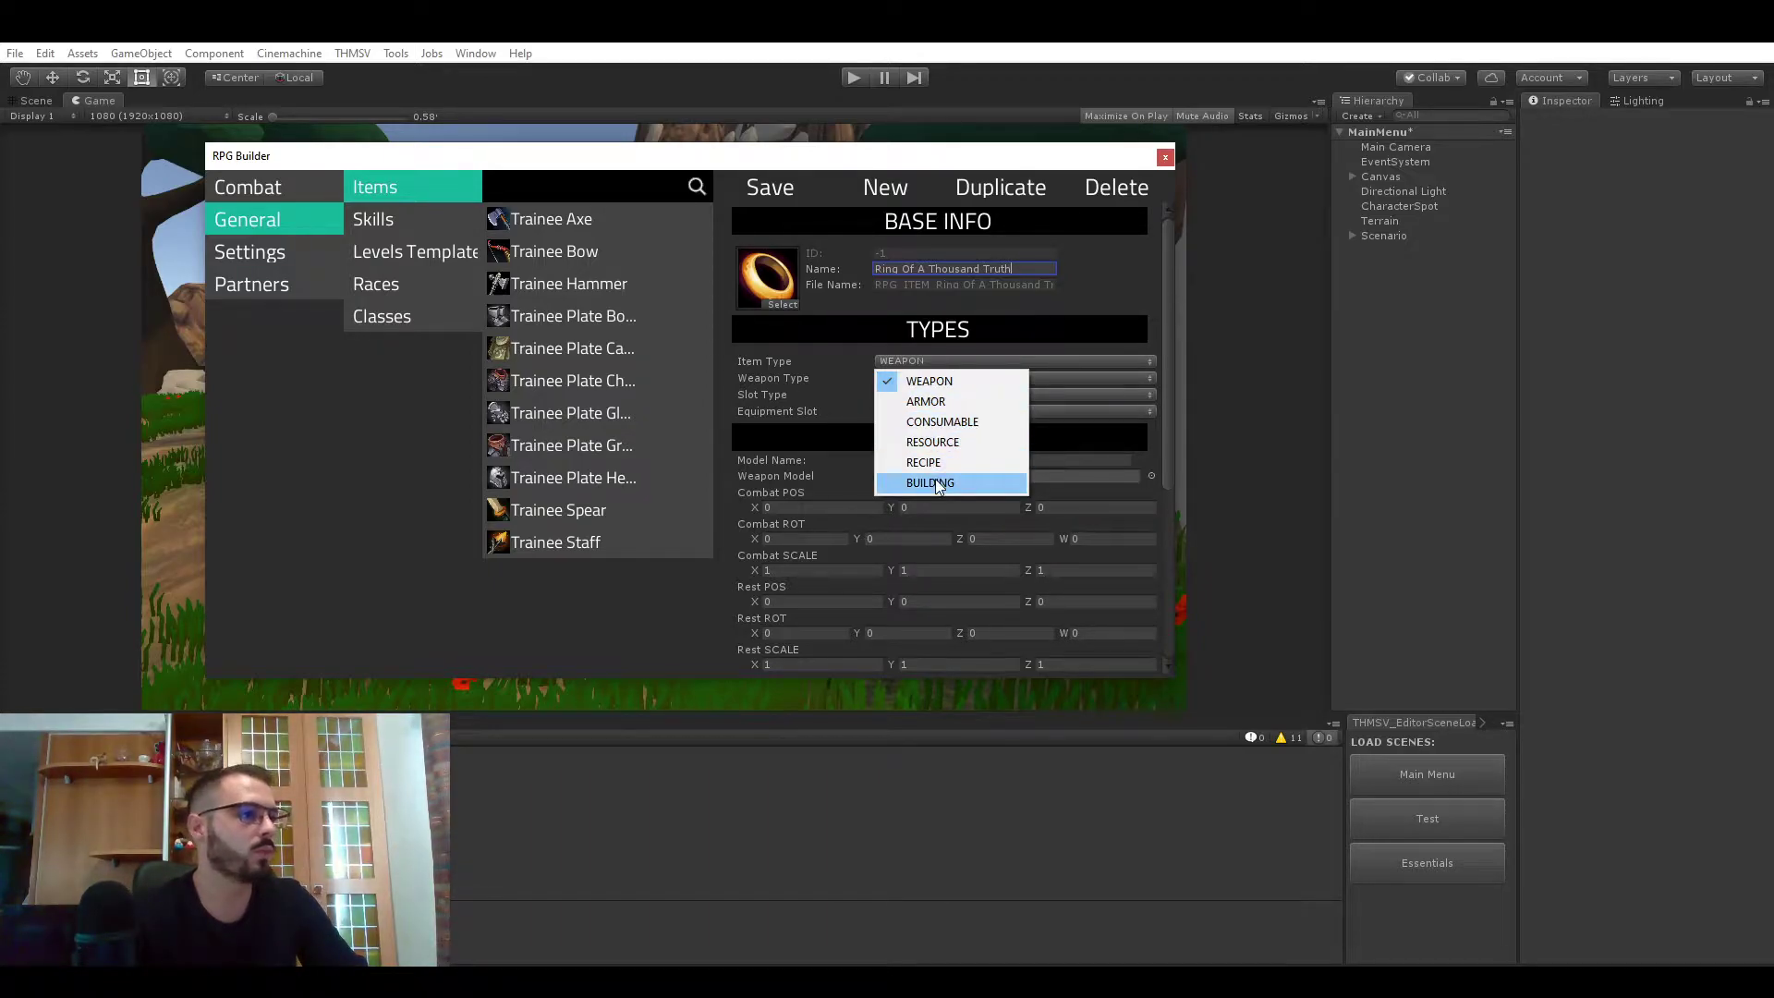
left_click(243, 256)
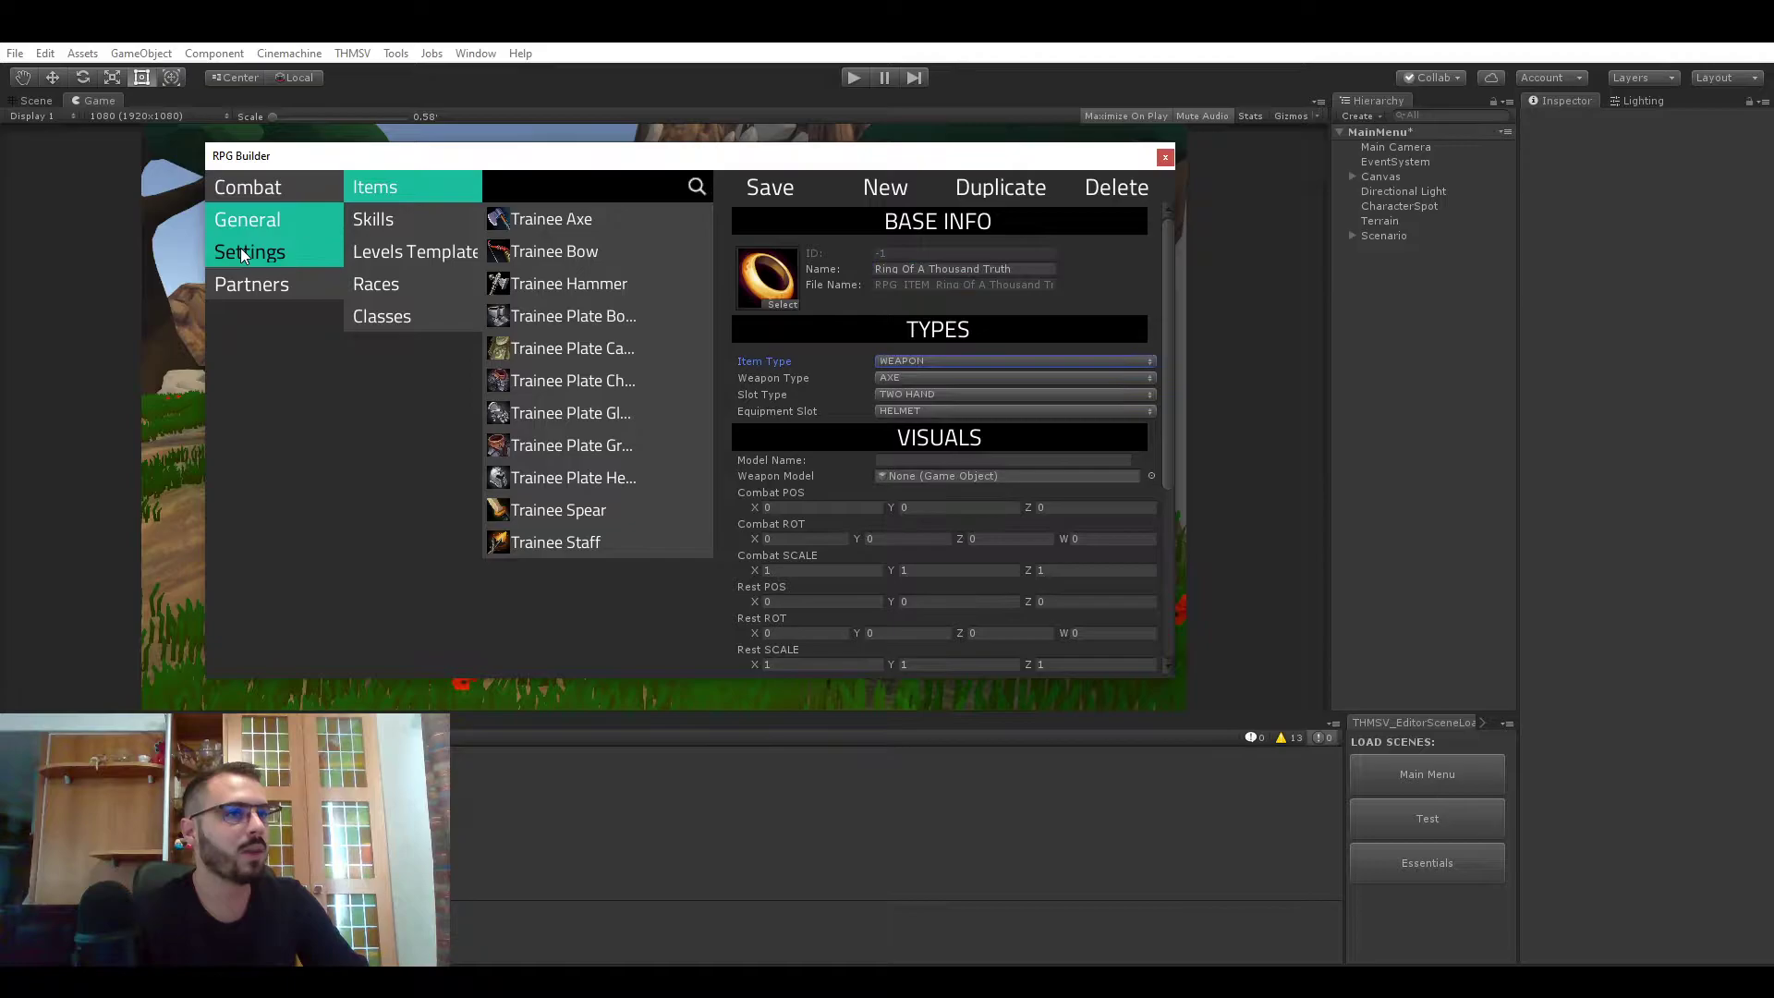
left_click(243, 256)
left_click(392, 250)
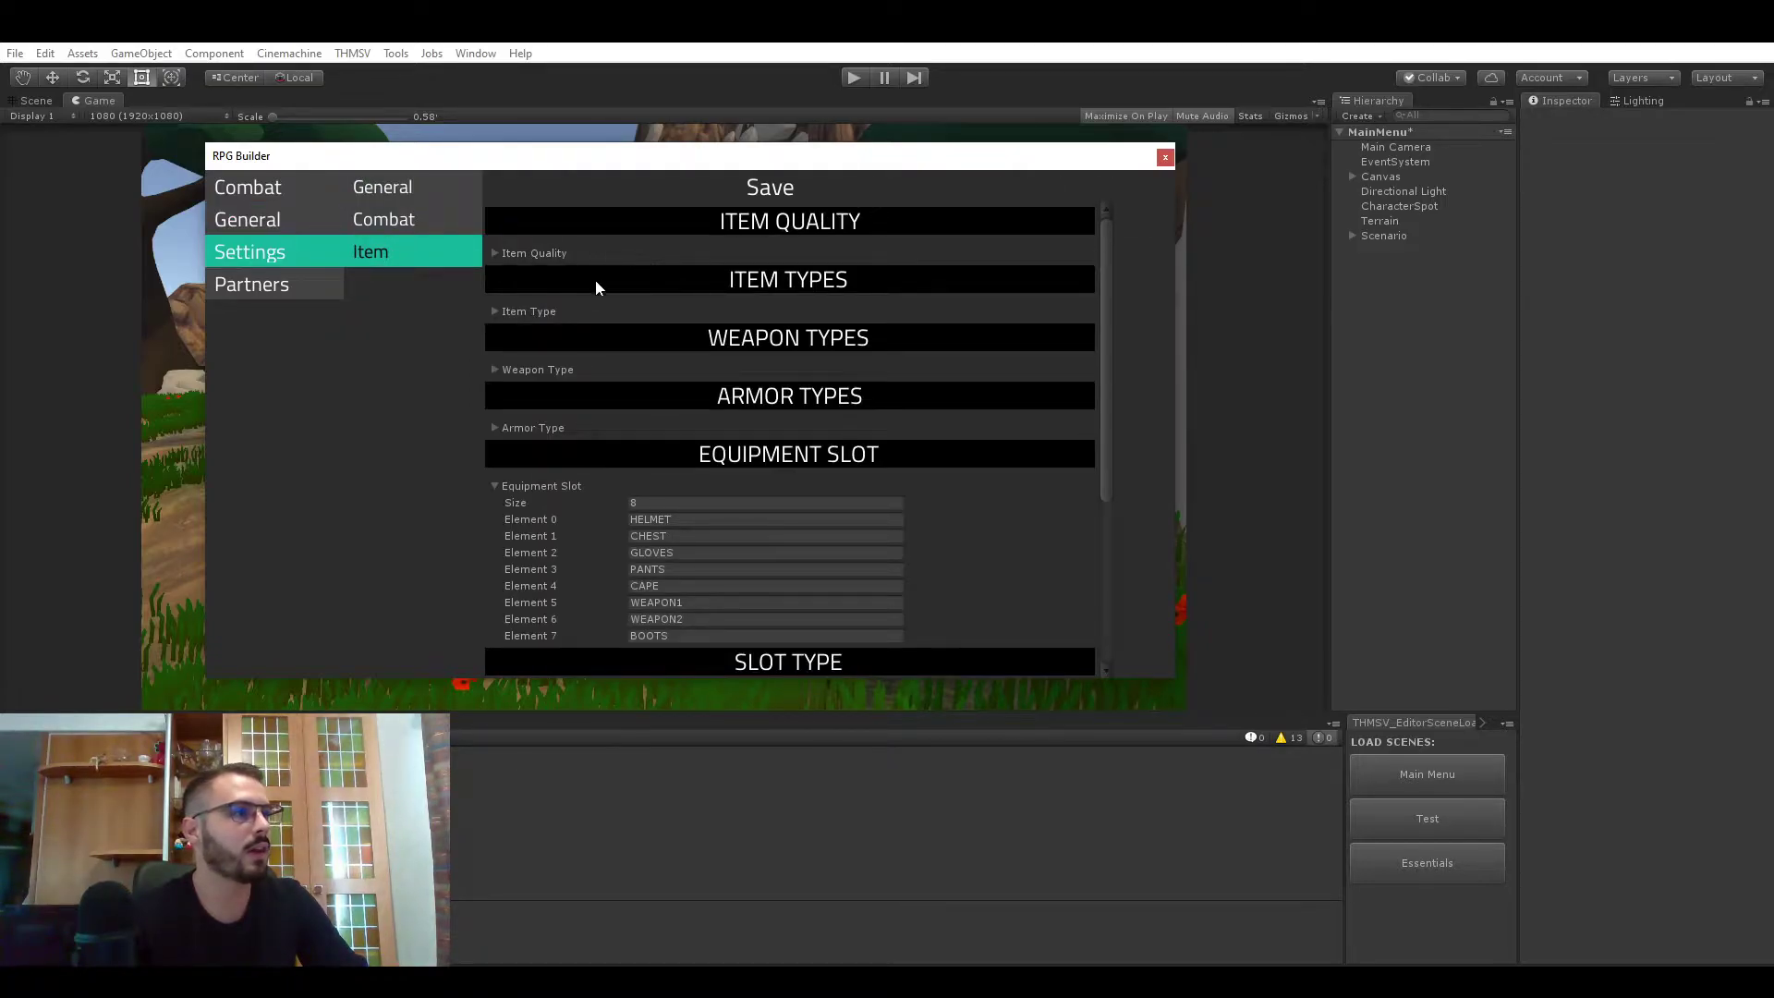
left_click(517, 313)
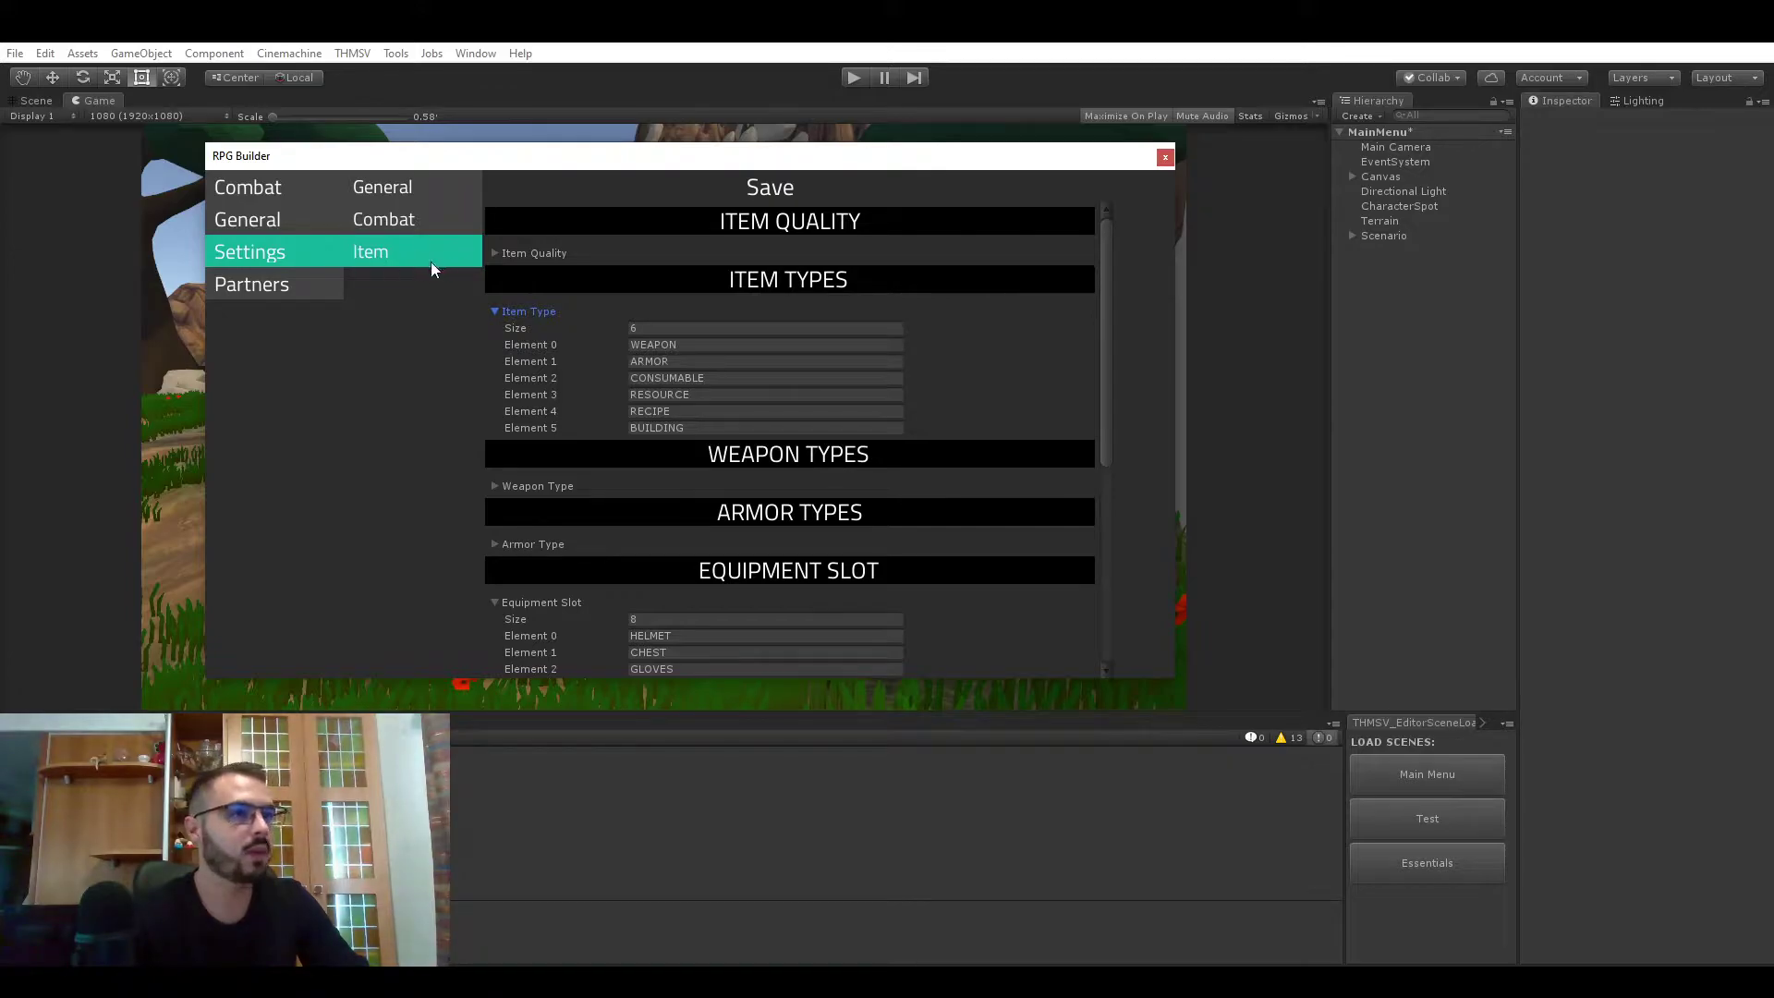
left_click(685, 361)
left_click(702, 378)
left_click(702, 395)
left_click(707, 412)
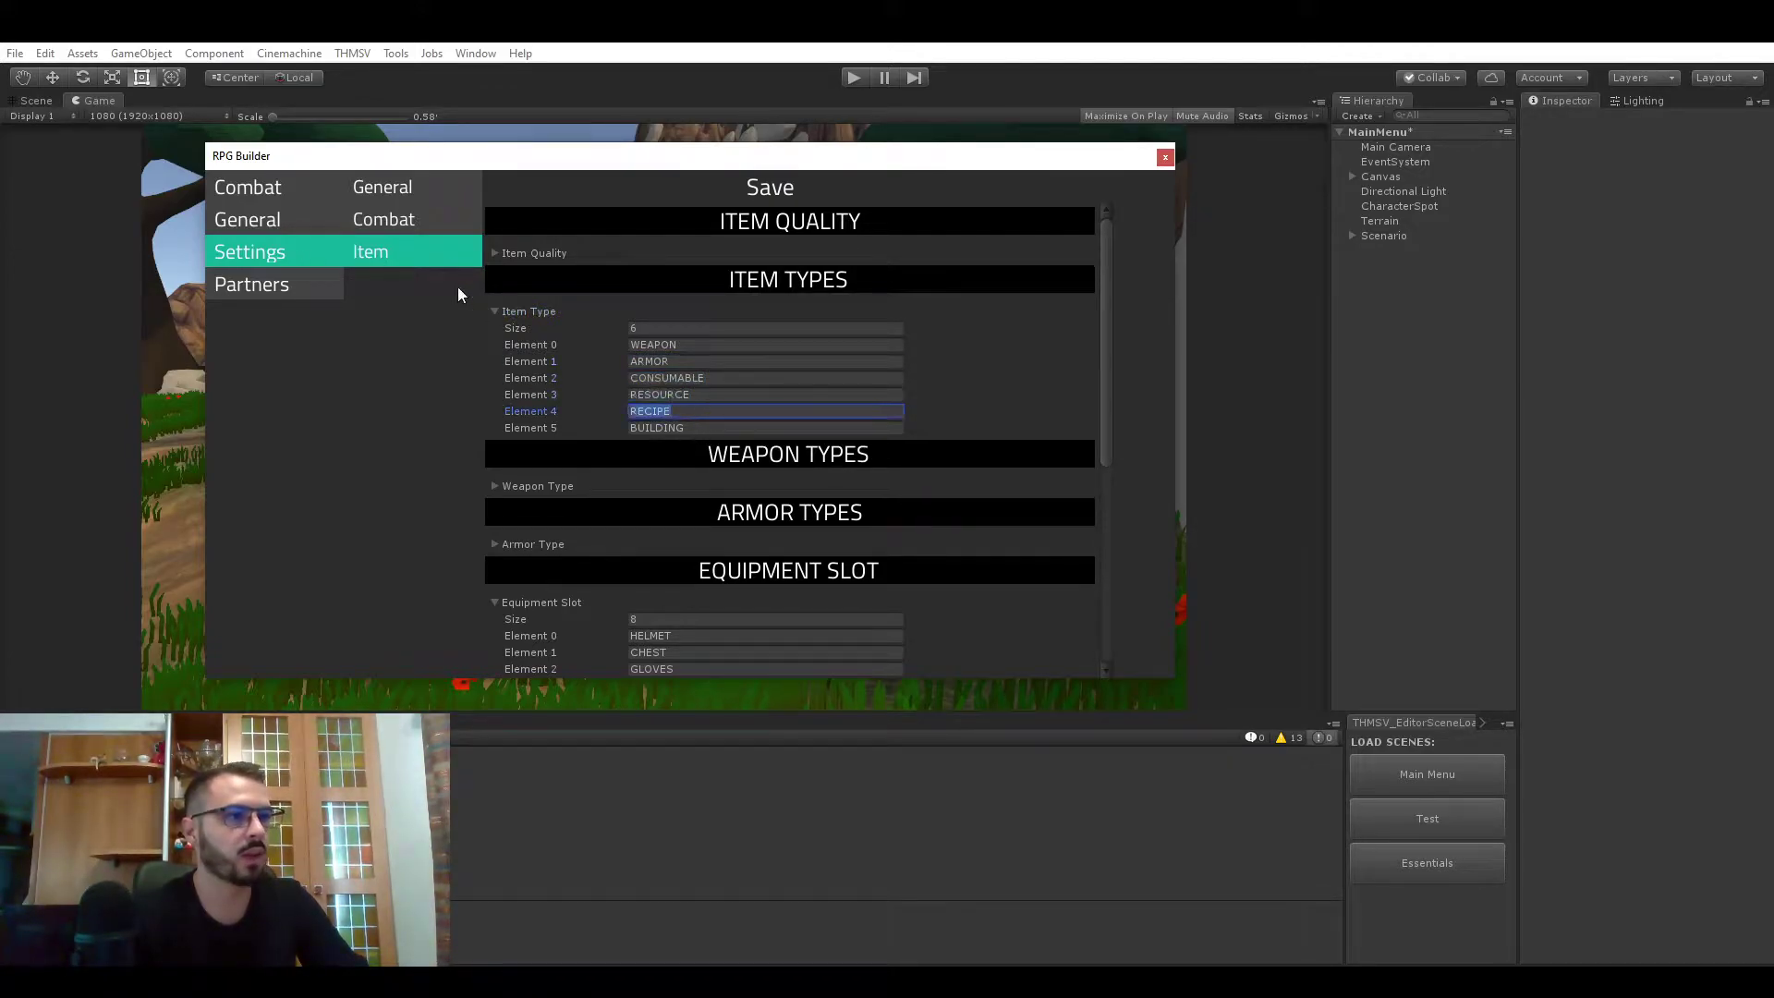
left_click(277, 222)
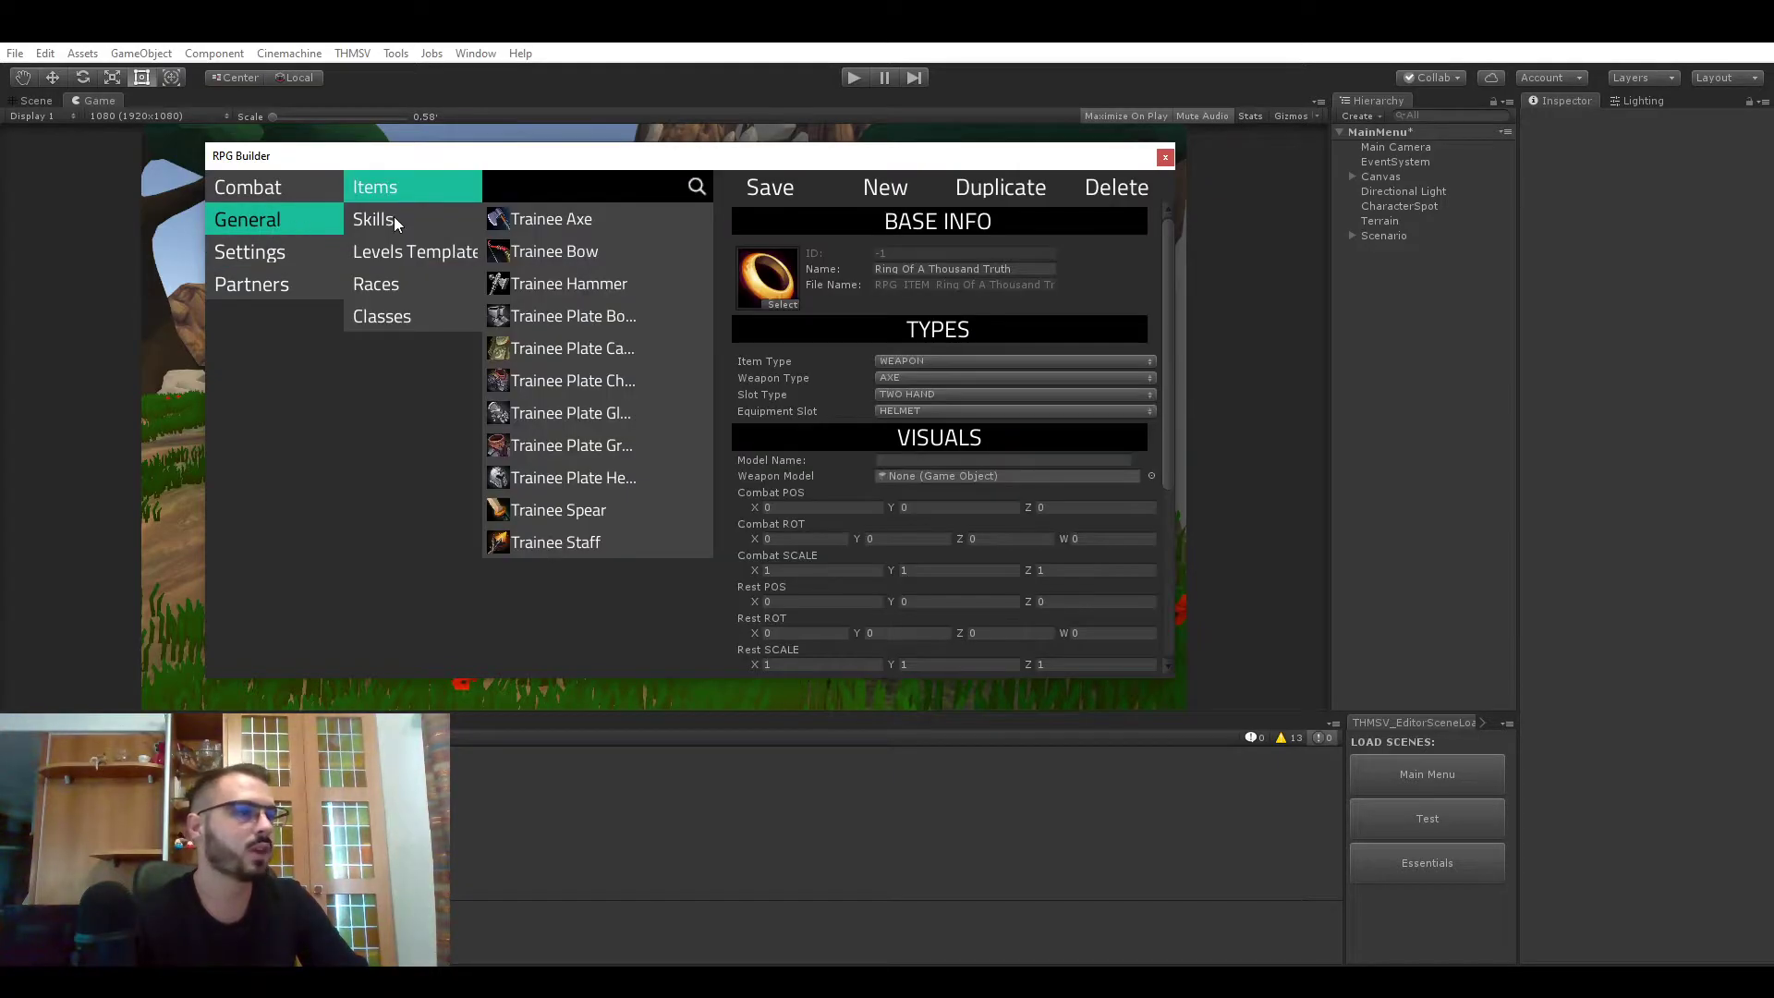
left_click(933, 361)
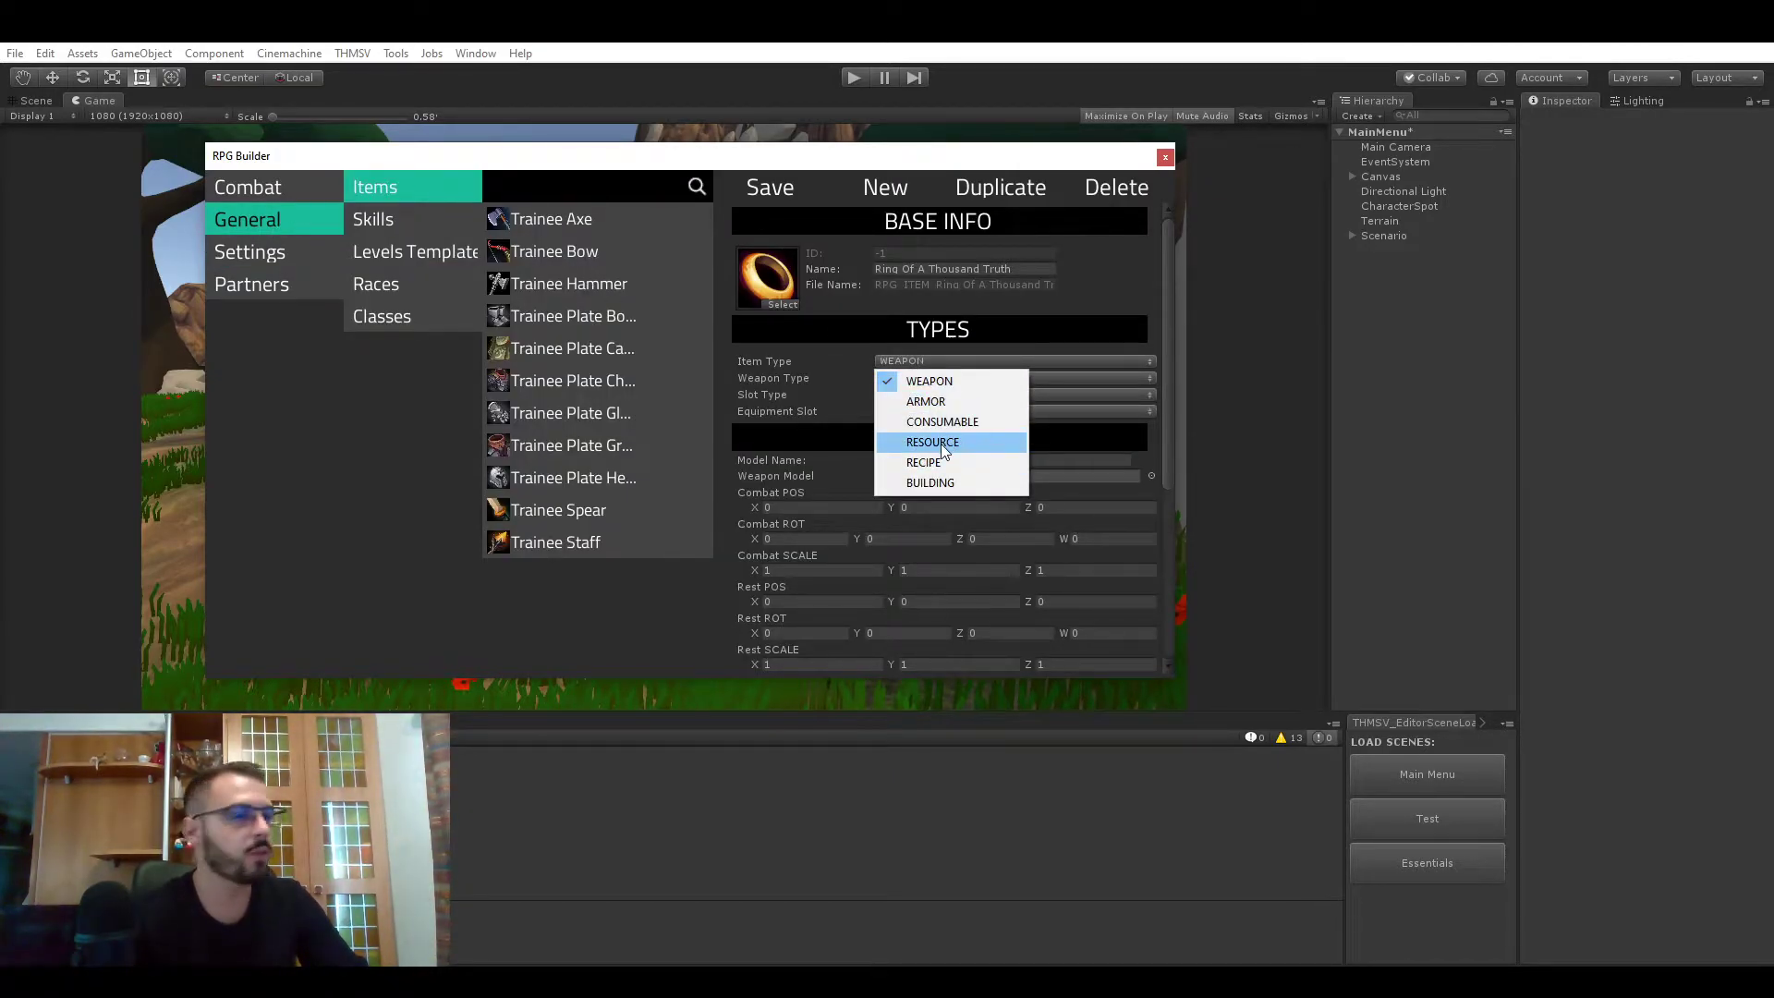
left_click(922, 379)
left_click(922, 378)
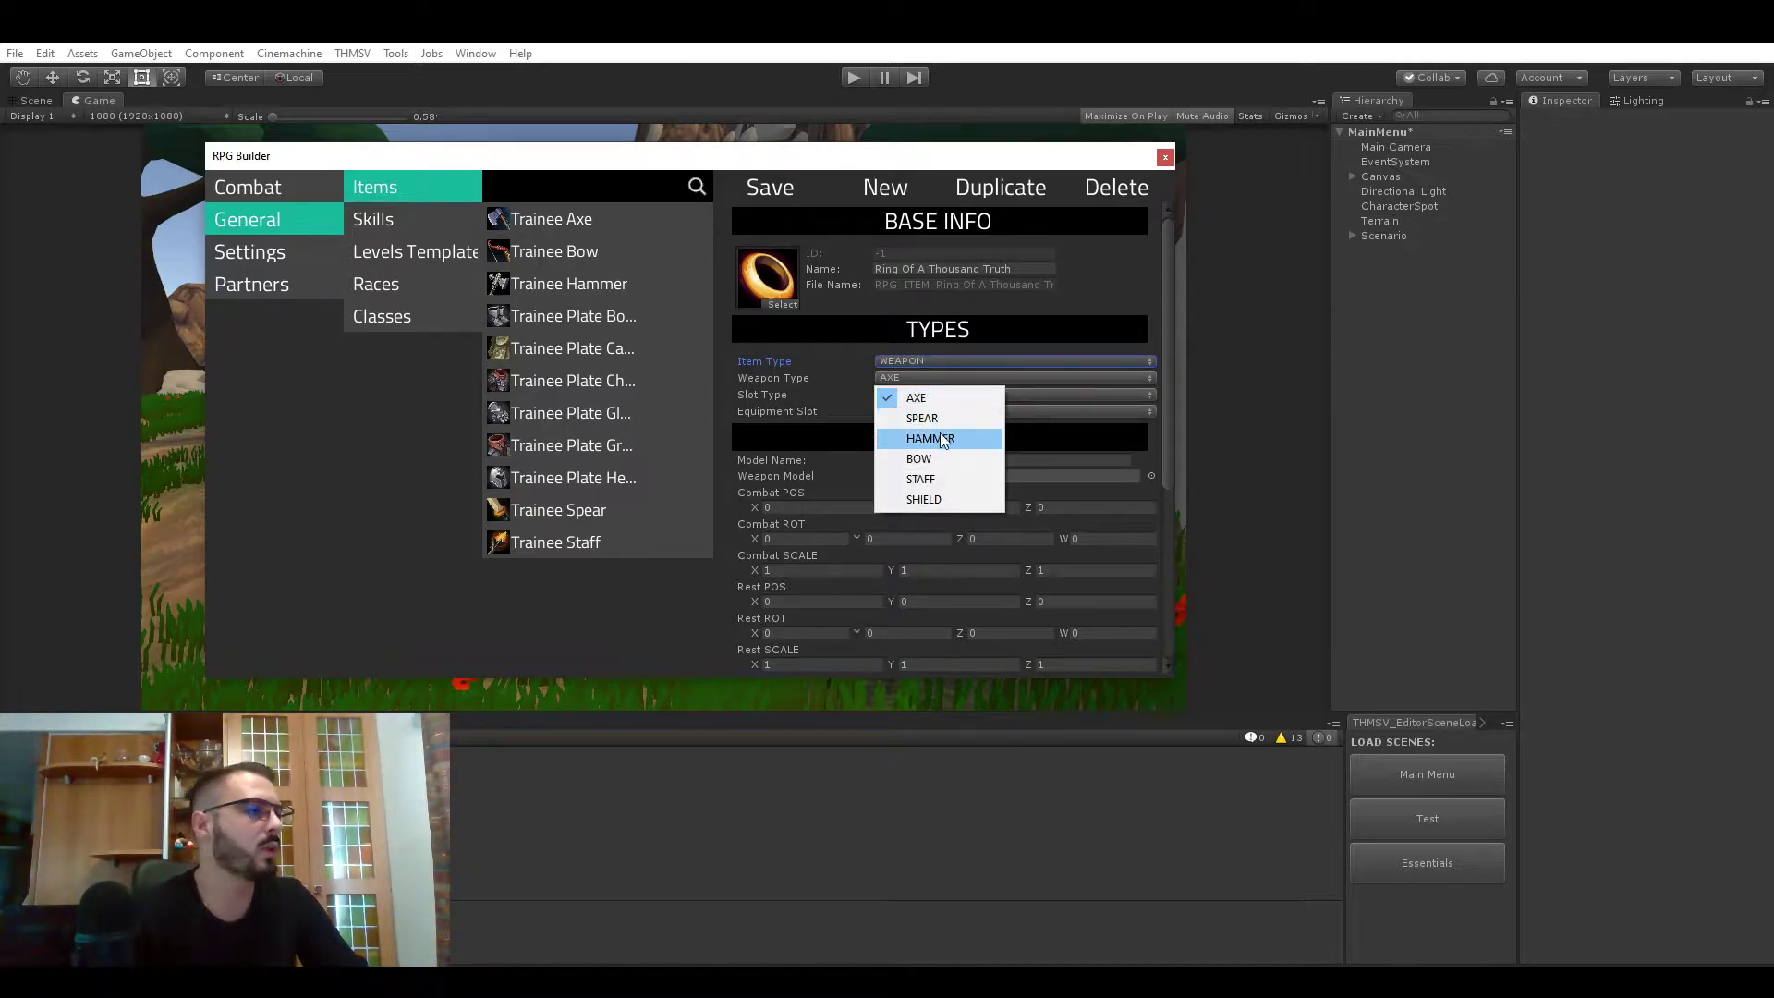
left_click(281, 257)
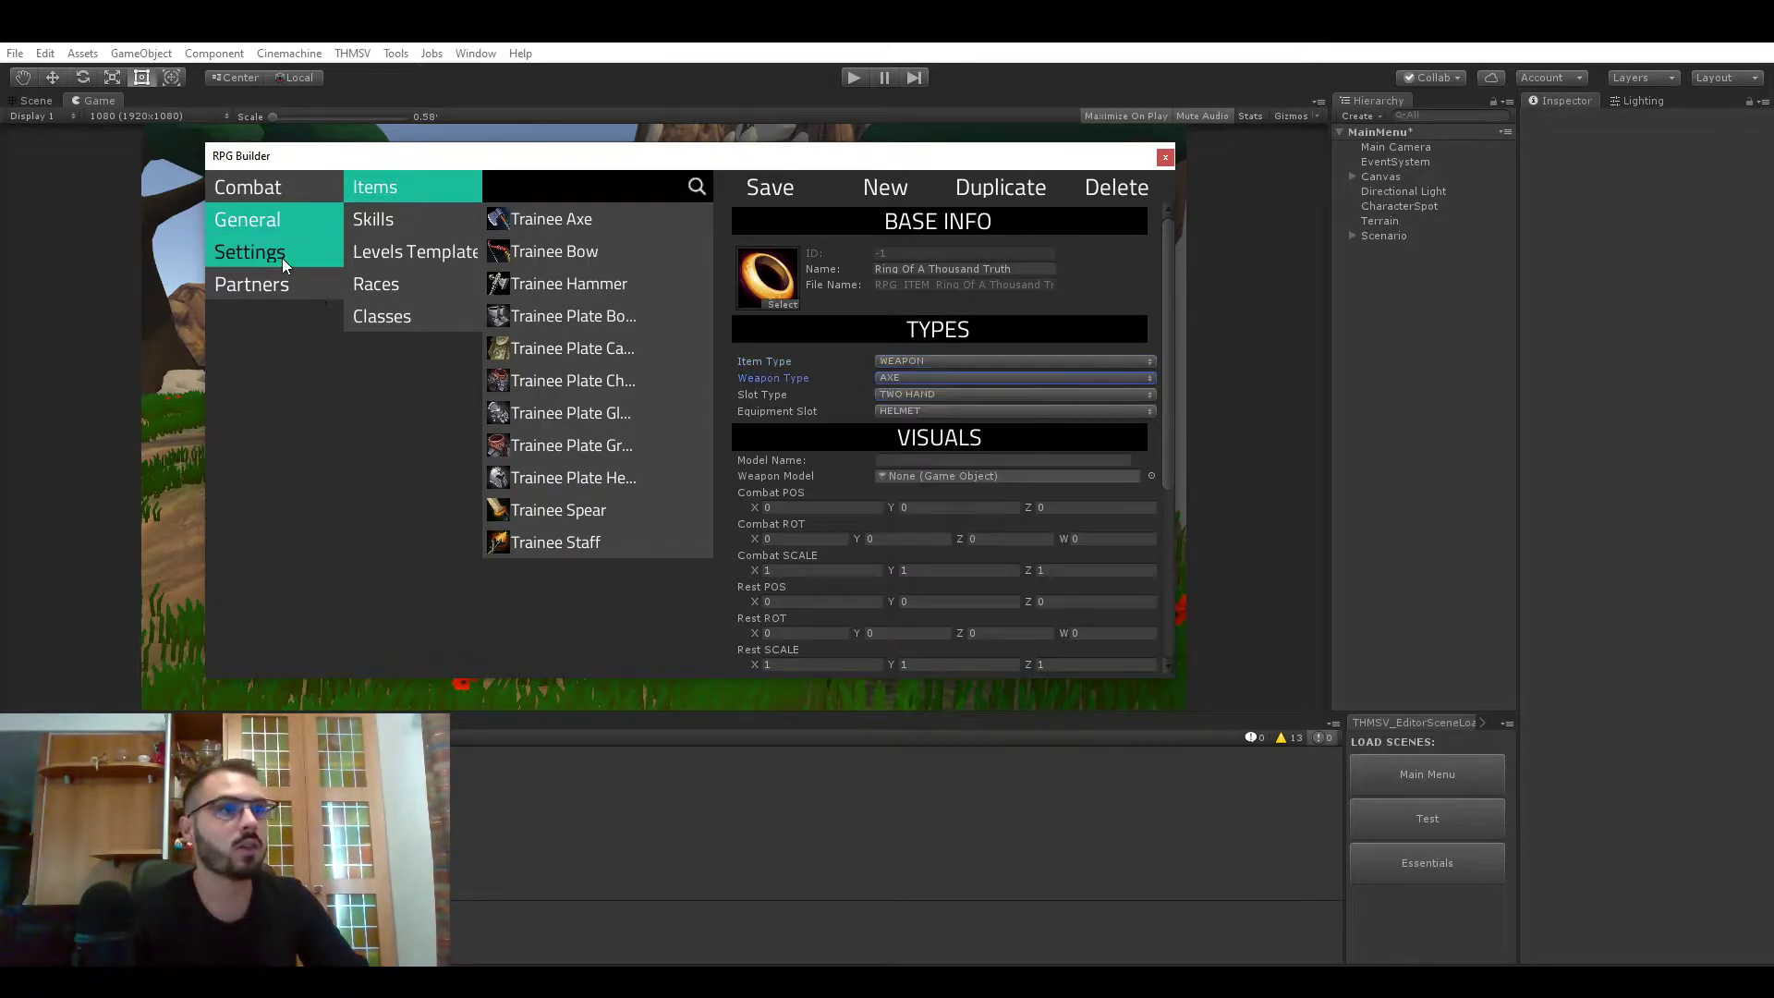
left_click(281, 257)
left_click(387, 253)
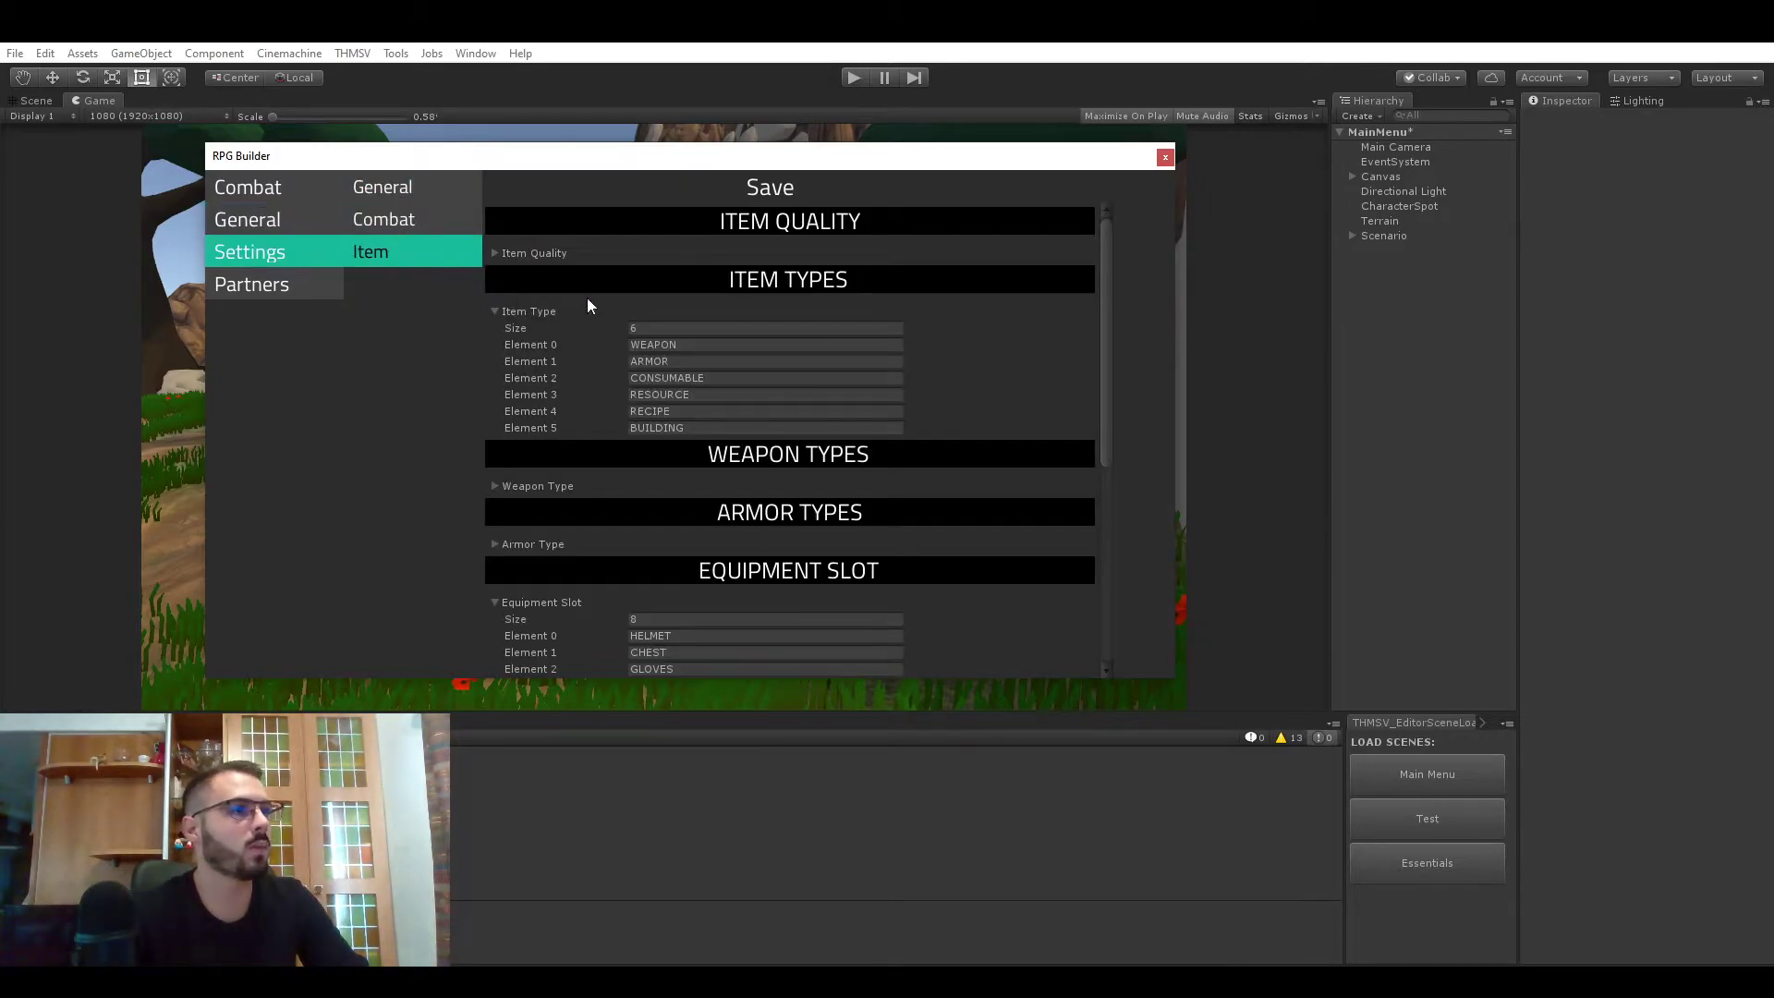
scroll(633, 344, "down", 5)
left_click(560, 267)
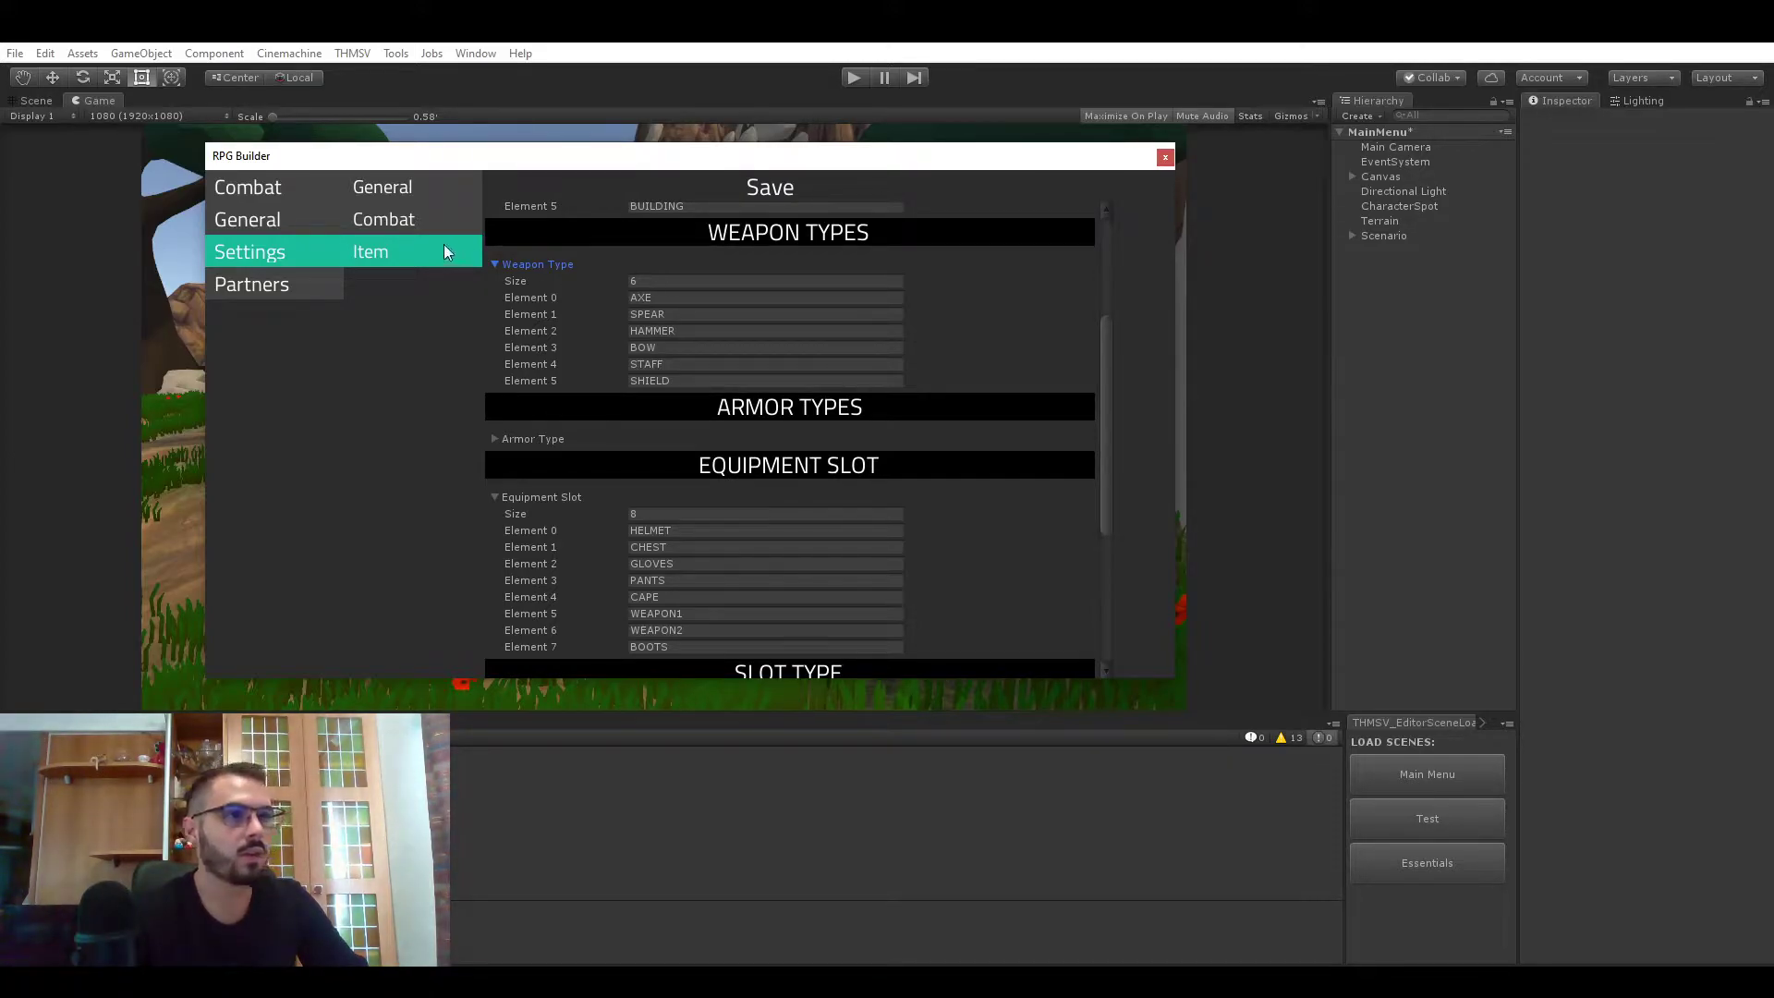
left_click(257, 222)
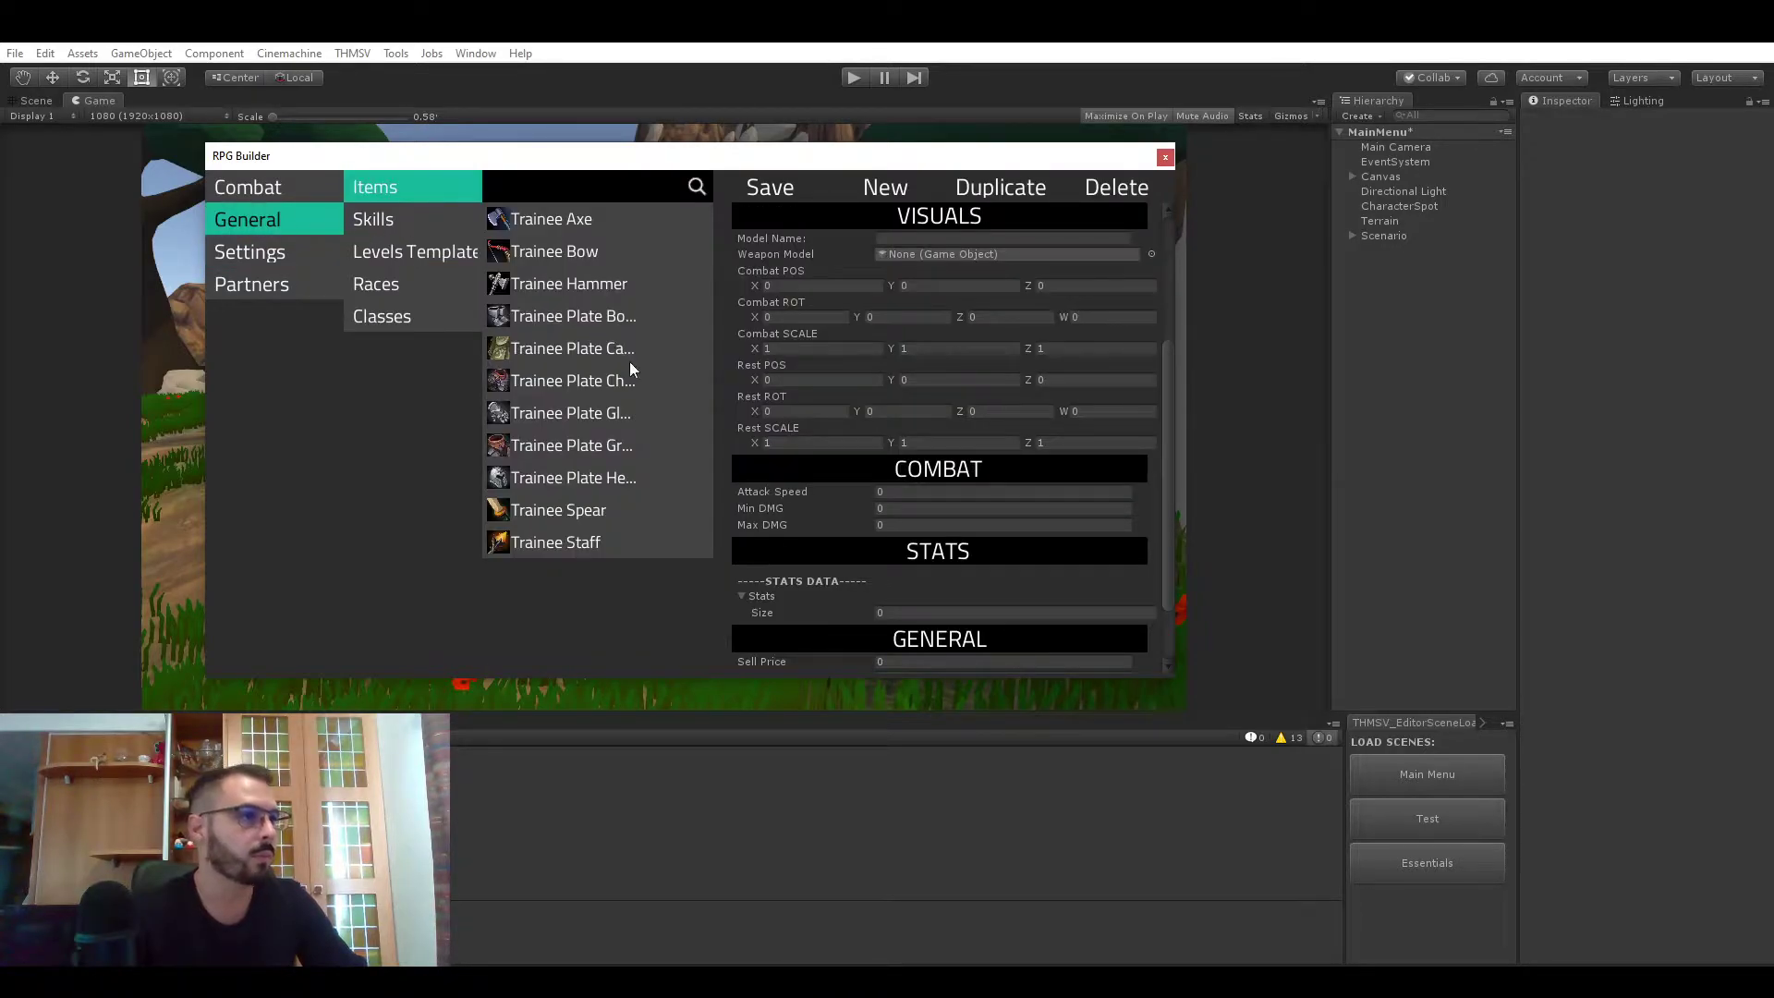
scroll(802, 357, "up", 3)
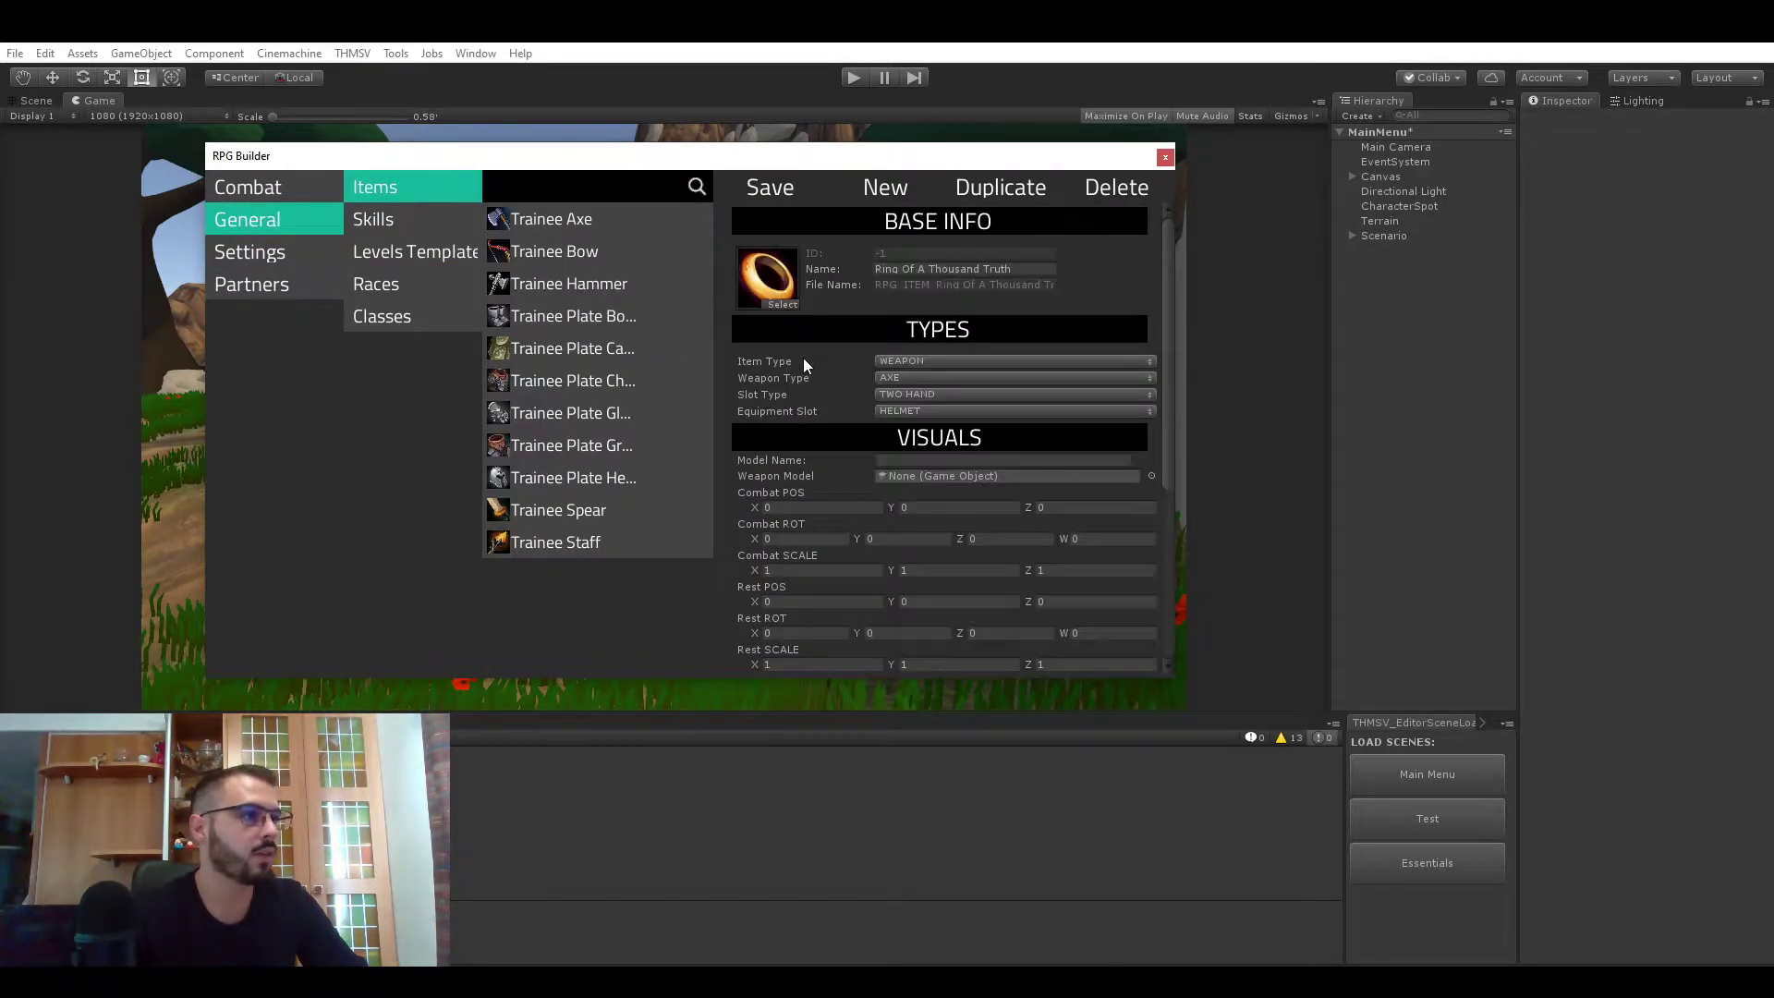
left_click(917, 394)
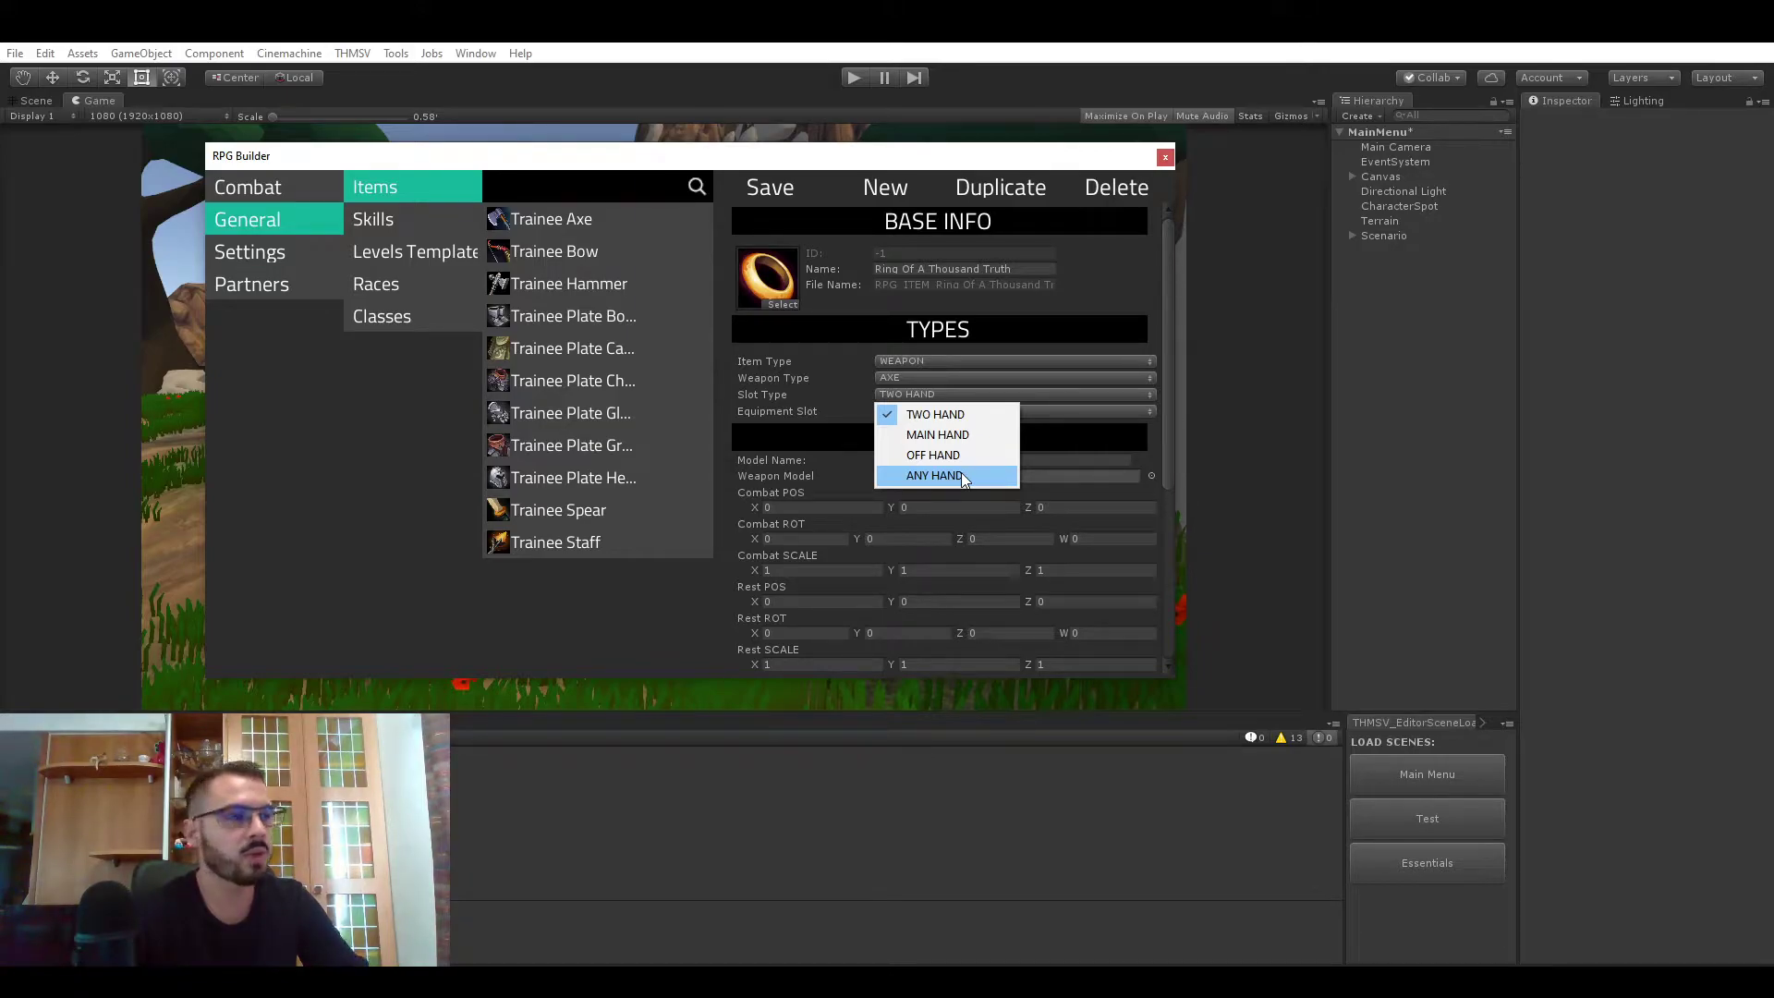
left_click(750, 380)
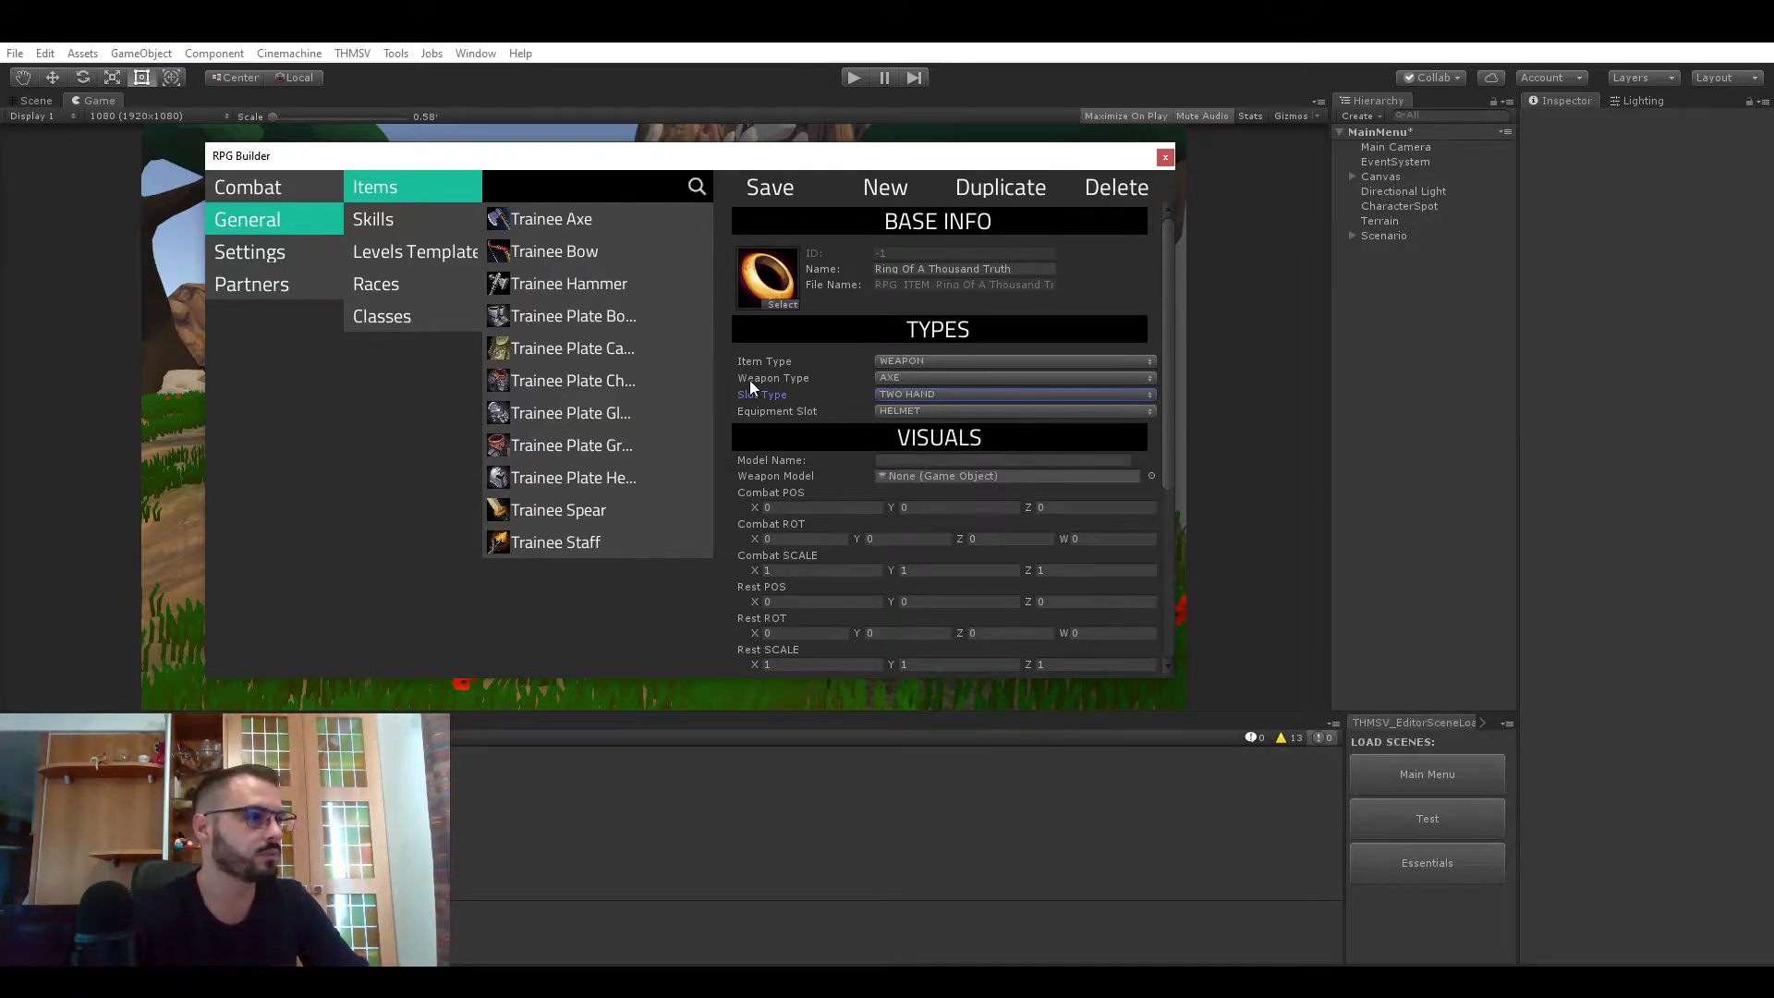
left_click(907, 408)
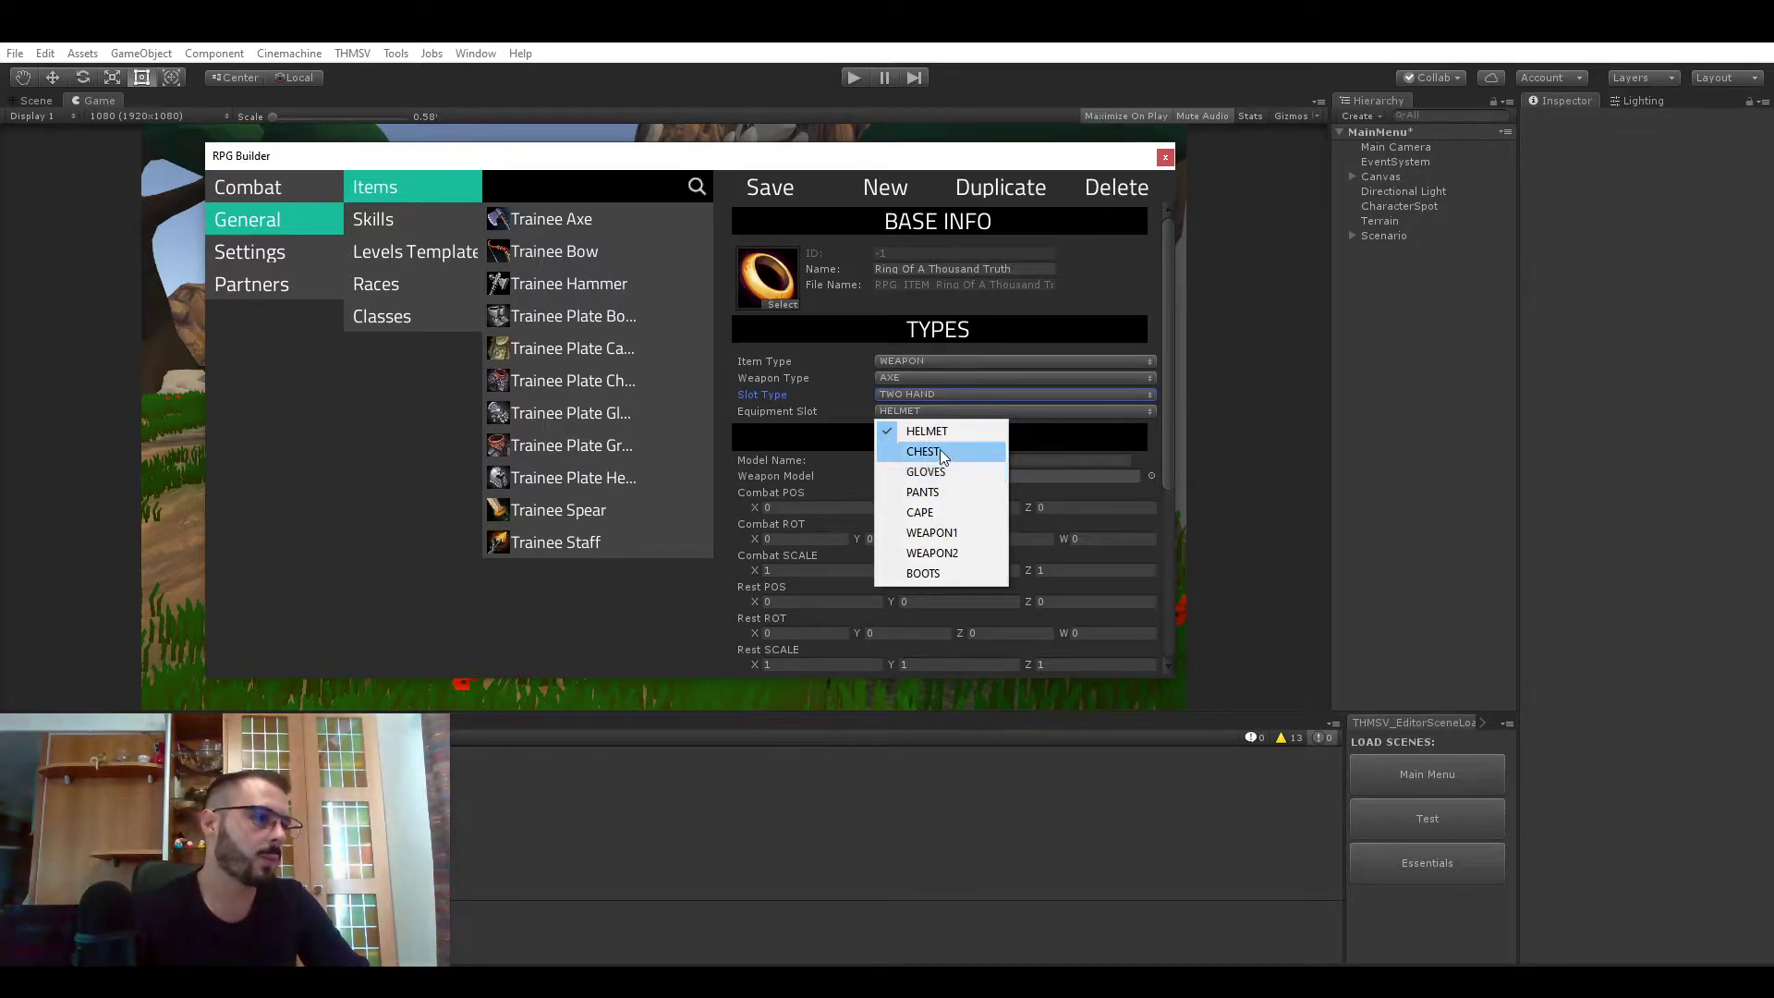
left_click(268, 257)
left_click(273, 257)
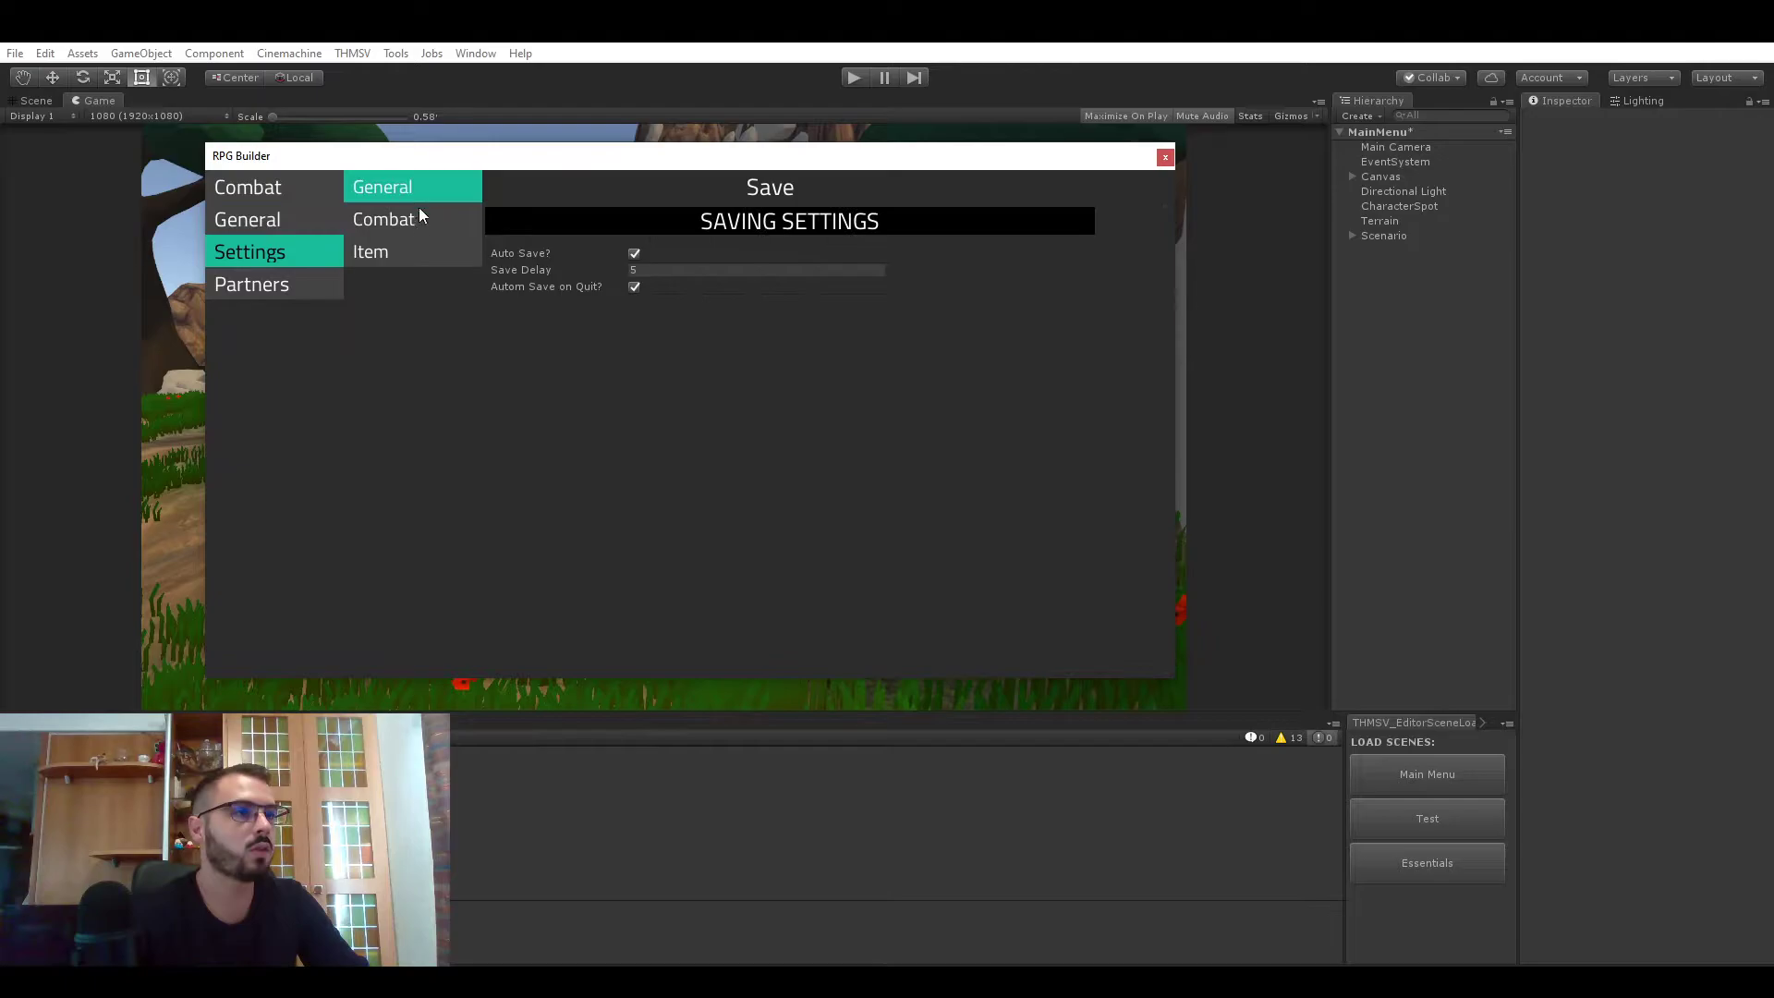
left_click(452, 266)
scroll(760, 345, "down", 8)
scroll(752, 348, "up", 2)
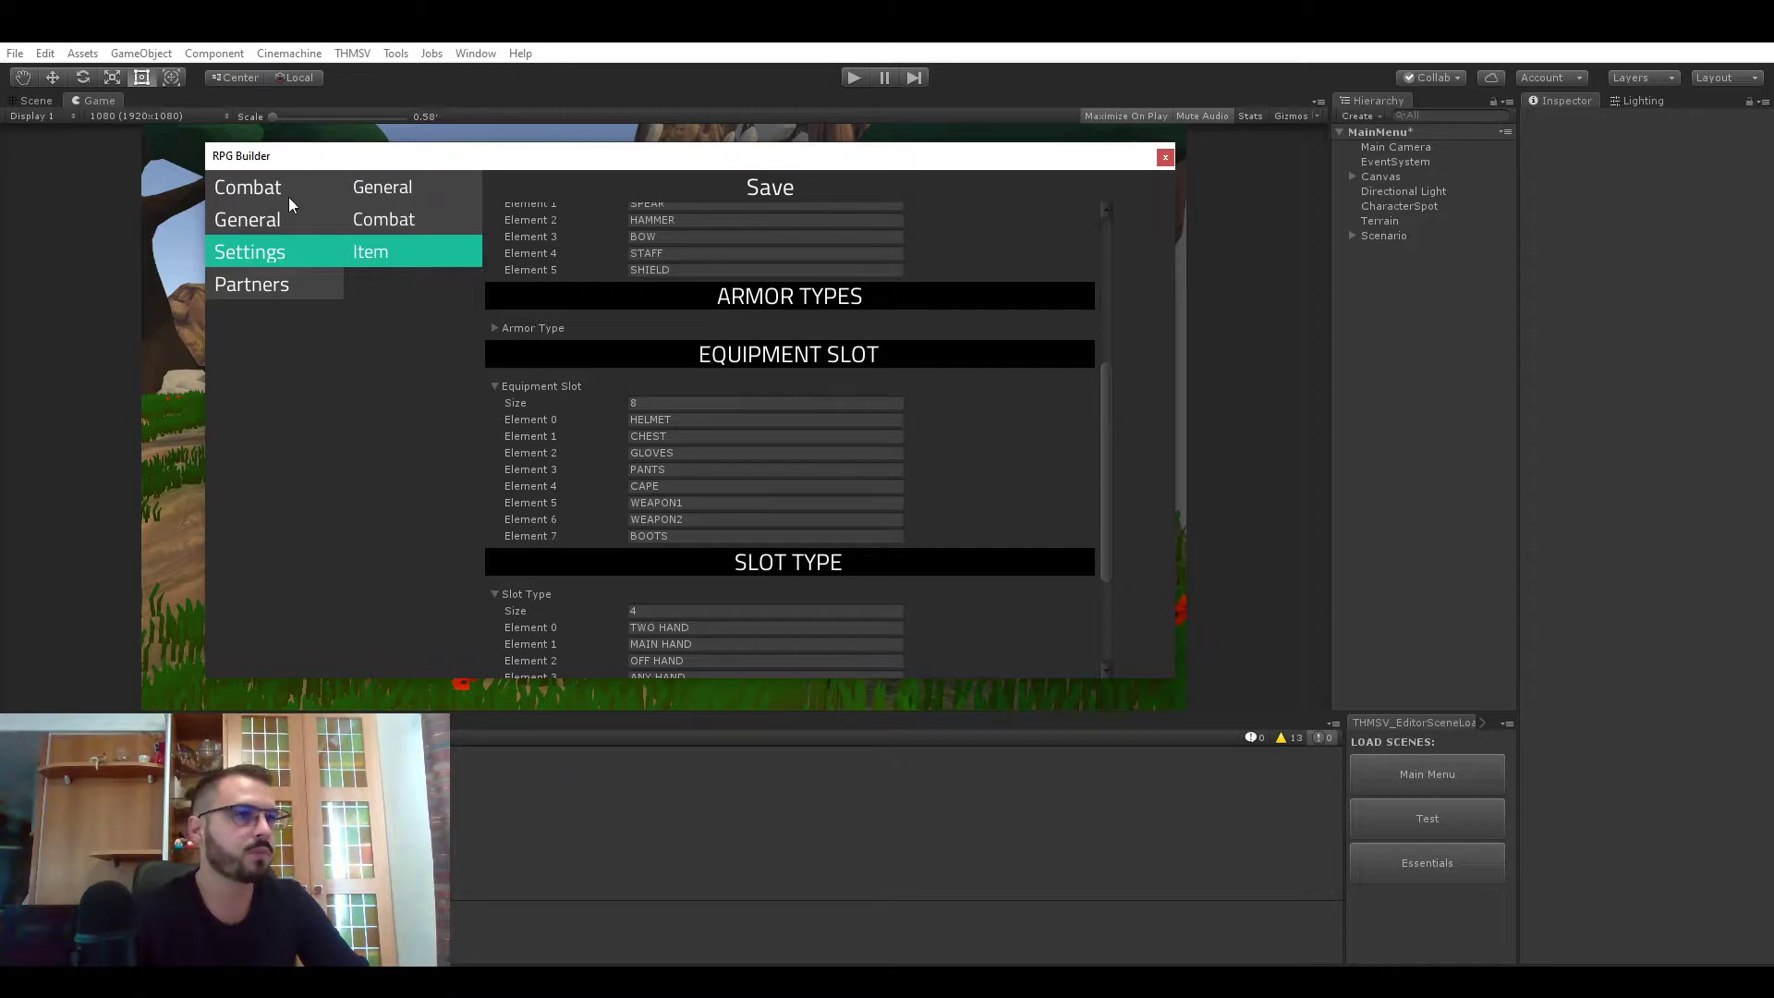
left_click(255, 222)
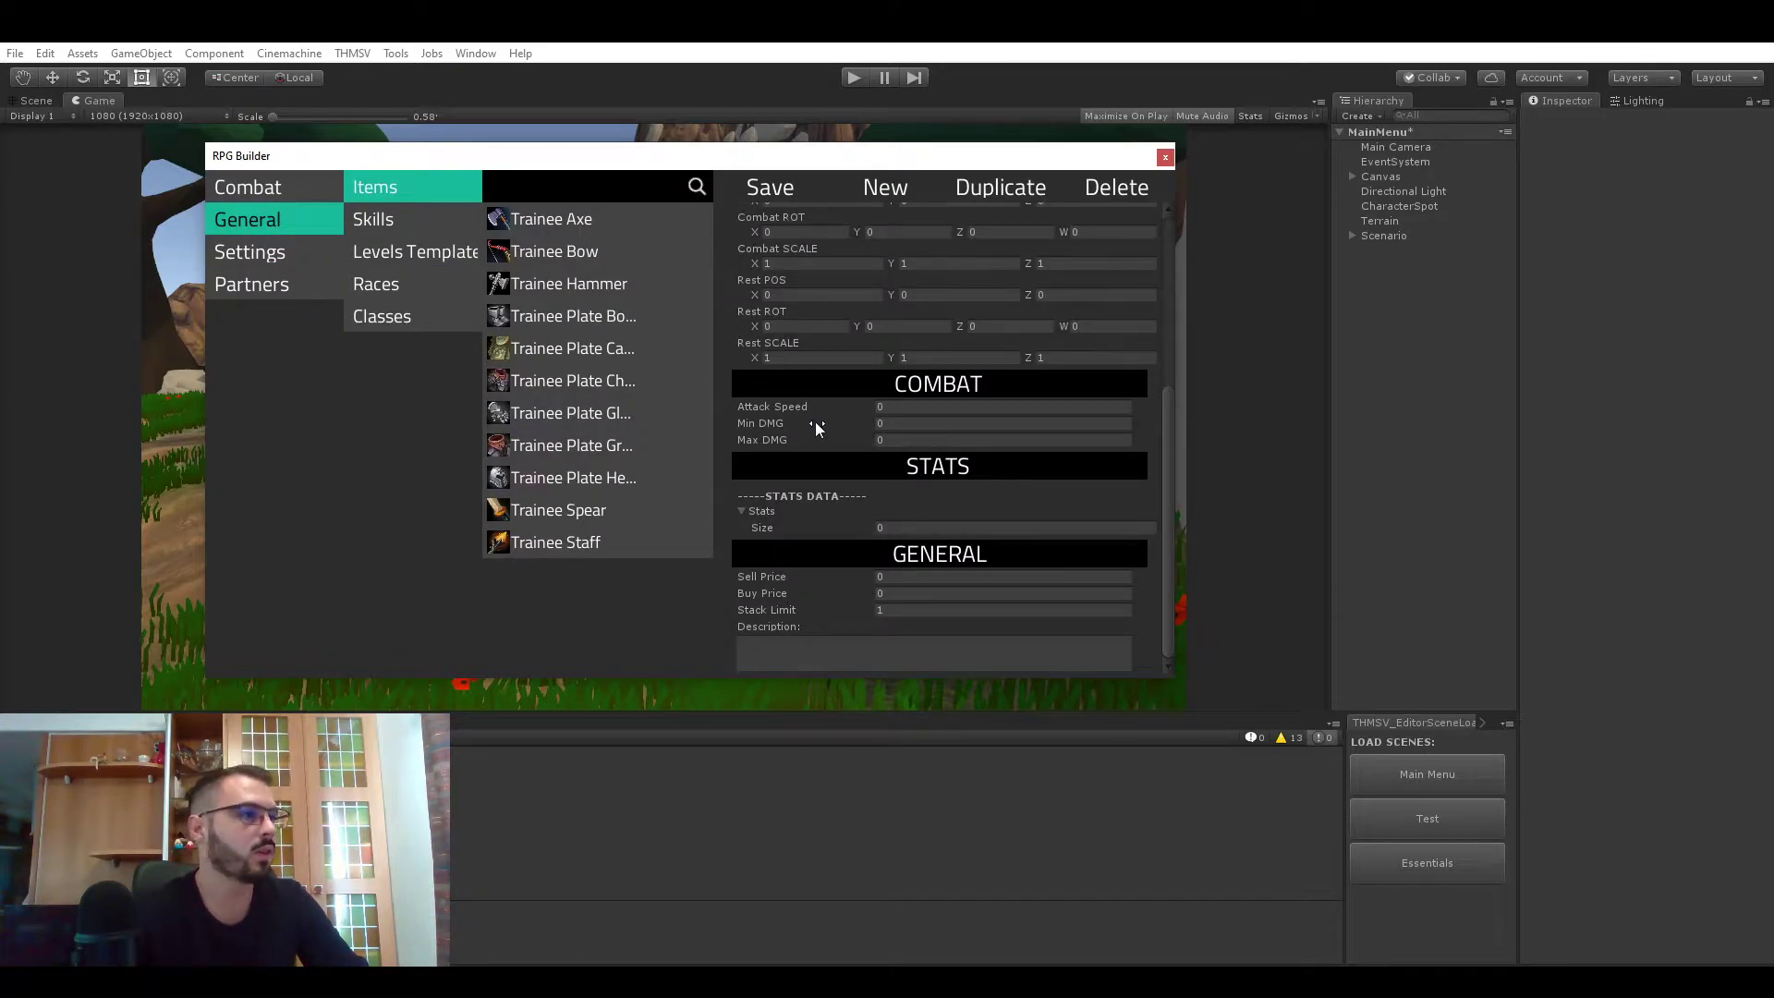
- Select the Trainee Axe and inspect its model name and Combat POS values
scroll(816, 425, "up", 5)
scroll(887, 341, "up", 1)
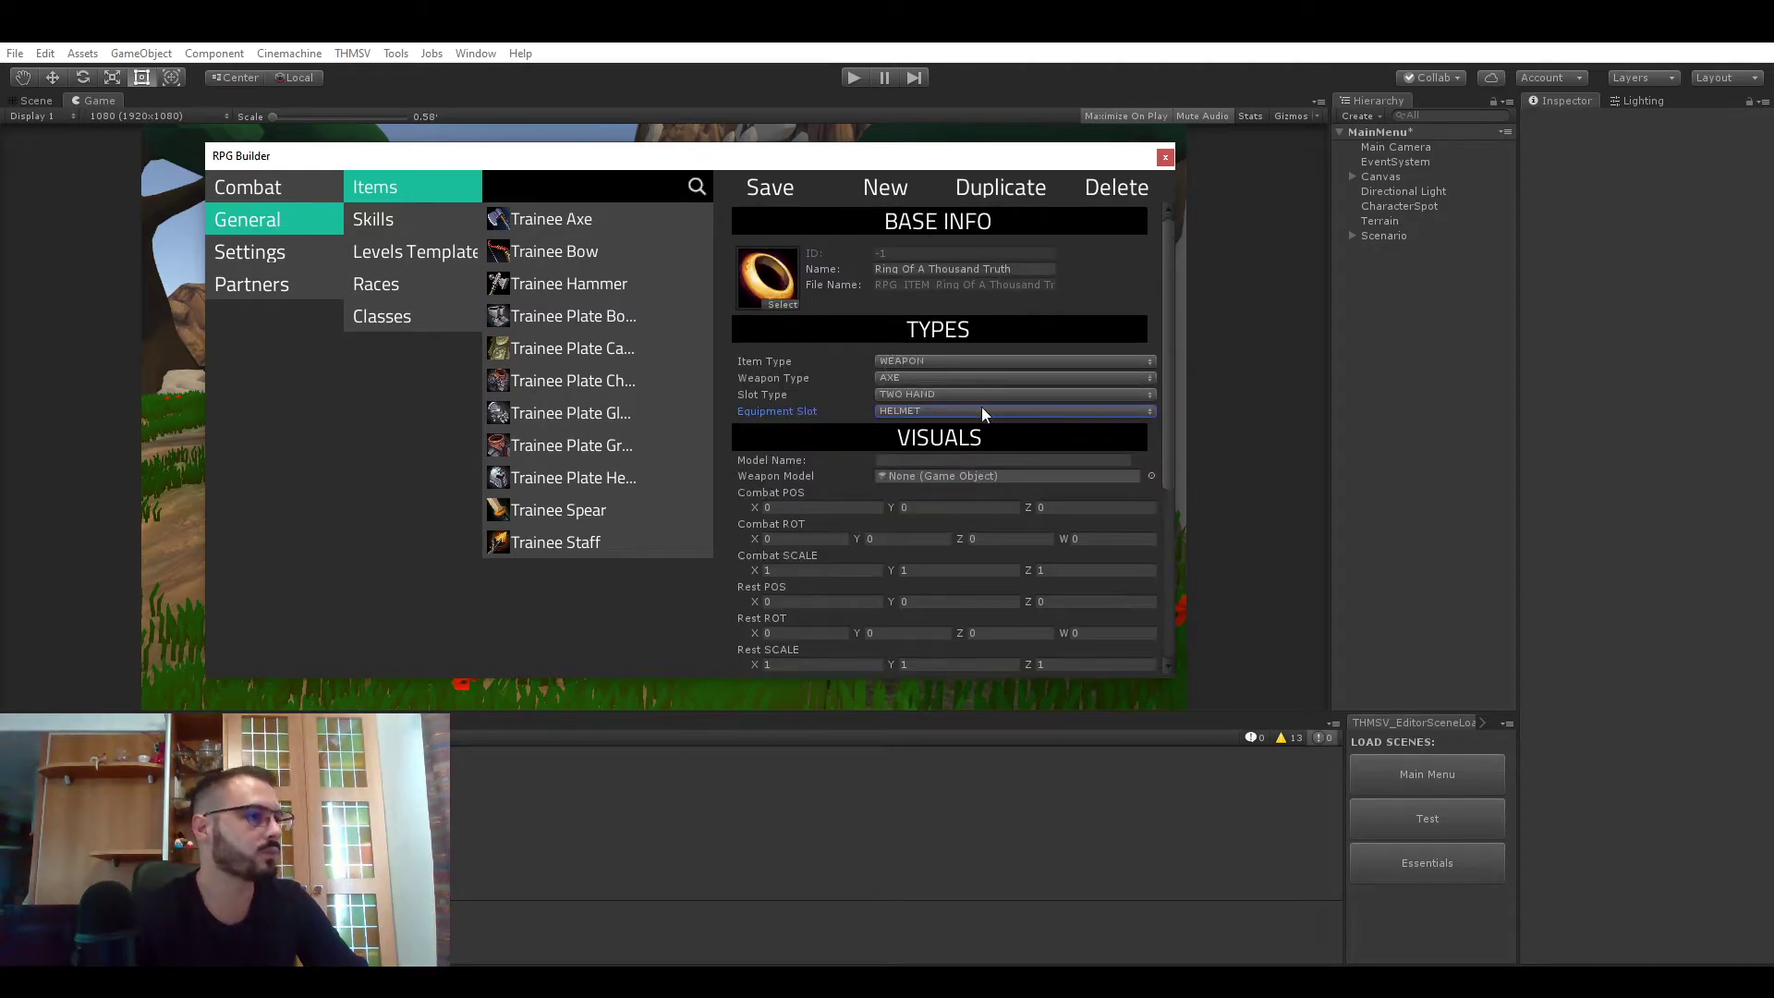
scroll(982, 407, "down", 3)
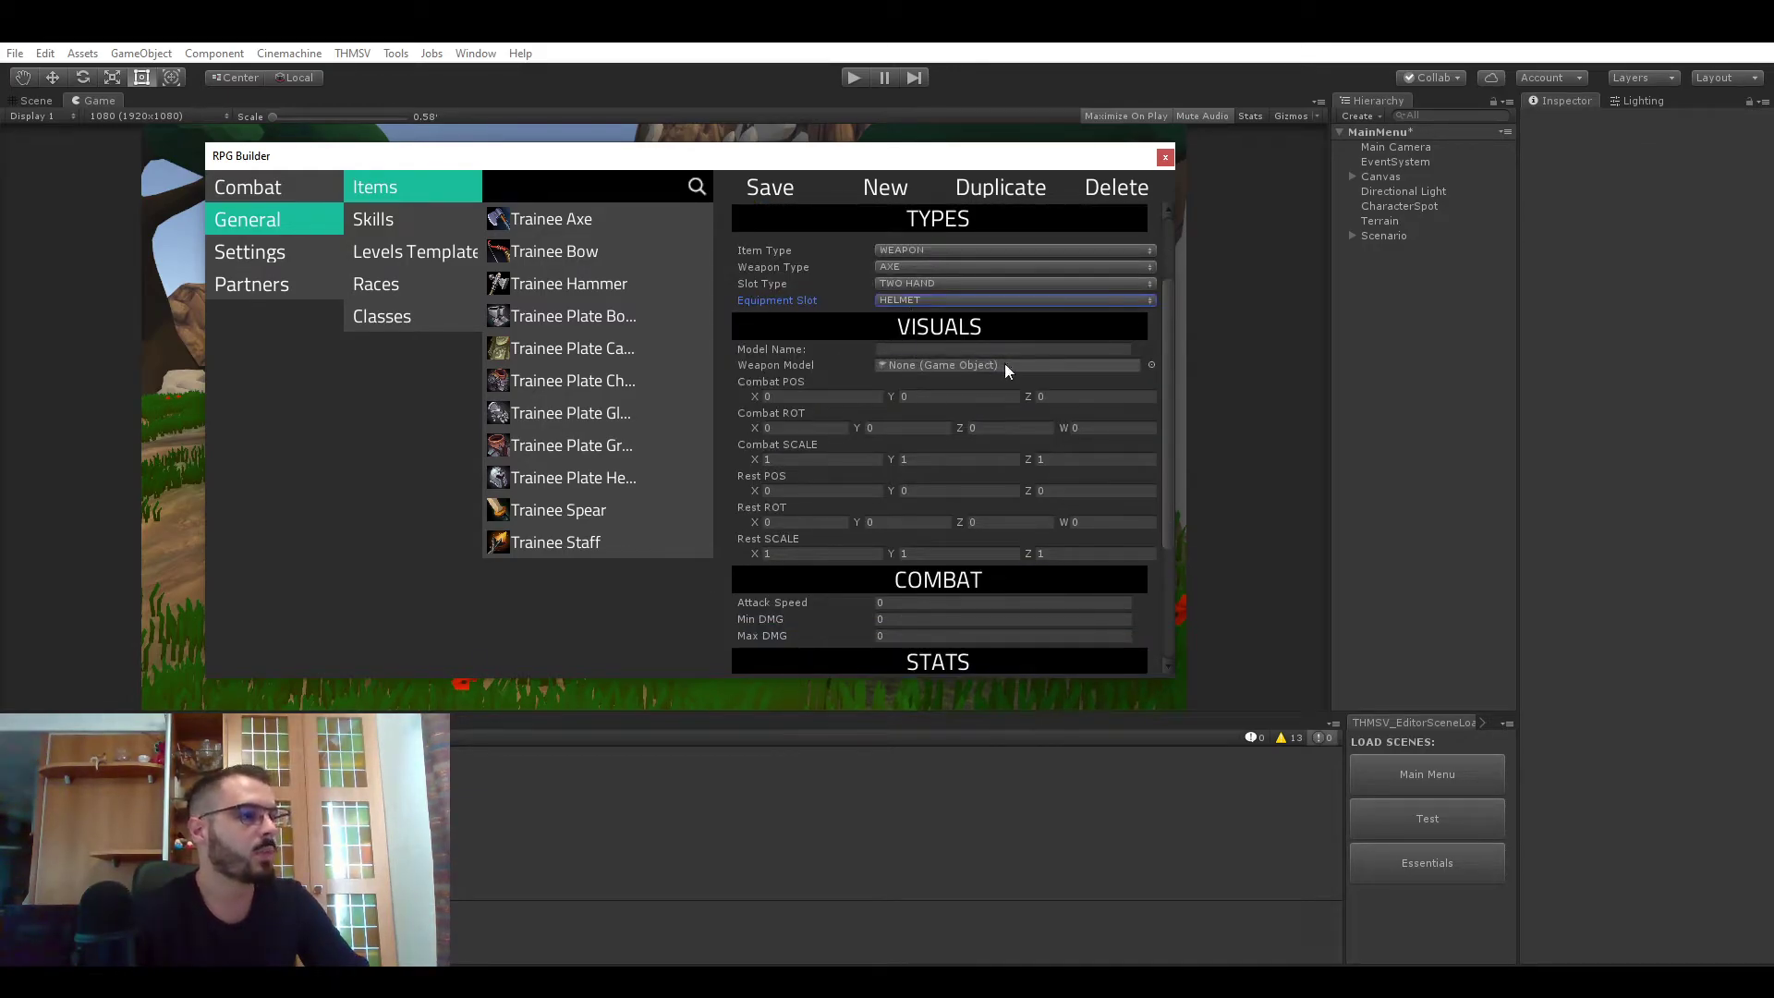
left_click(911, 349)
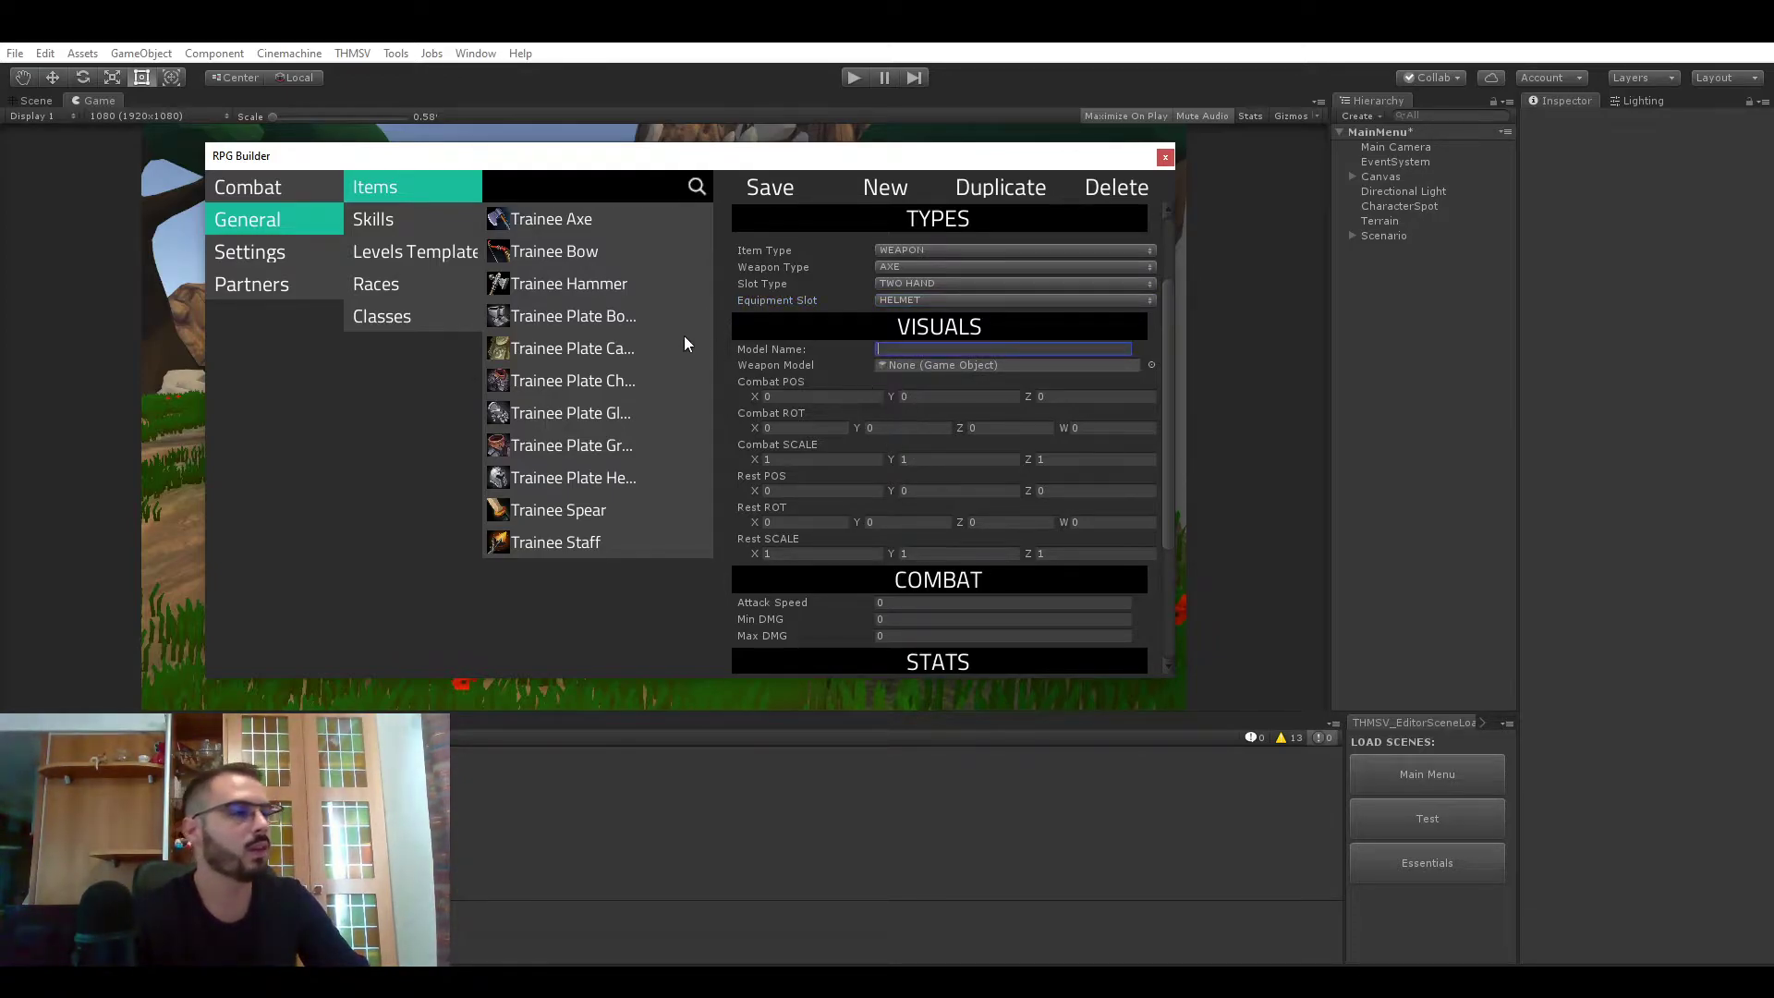
left_click(549, 230)
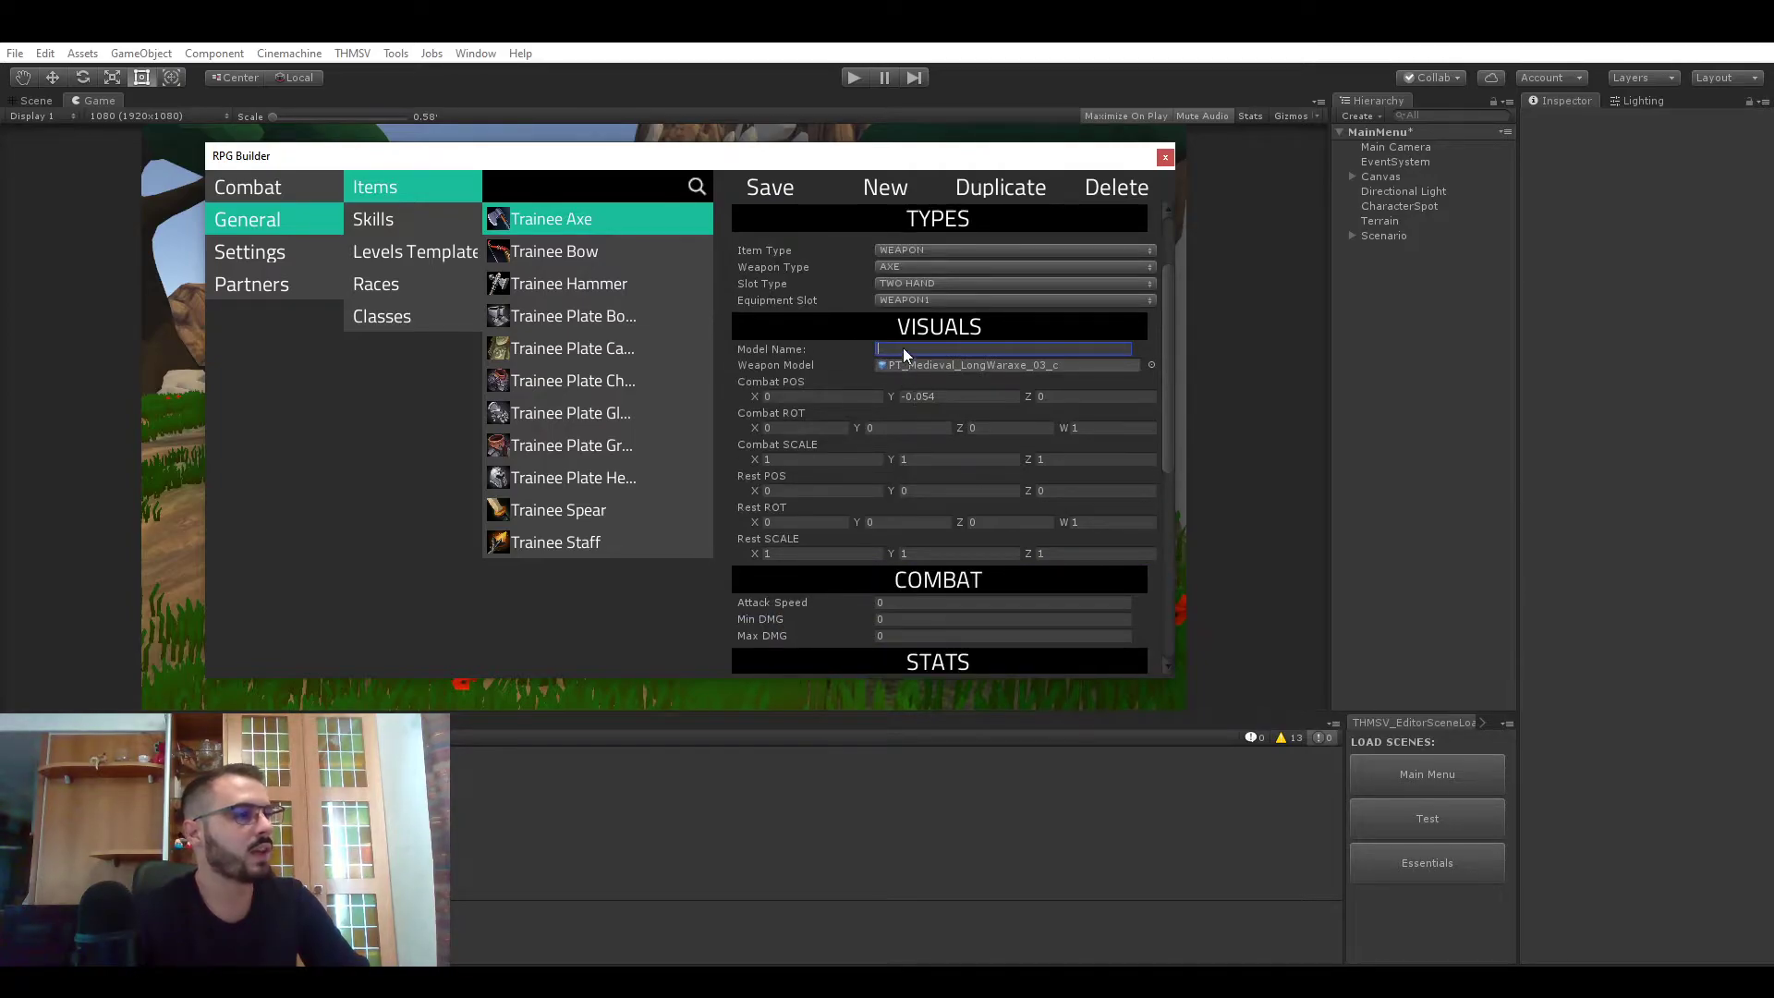
left_click(846, 393)
left_click(904, 350)
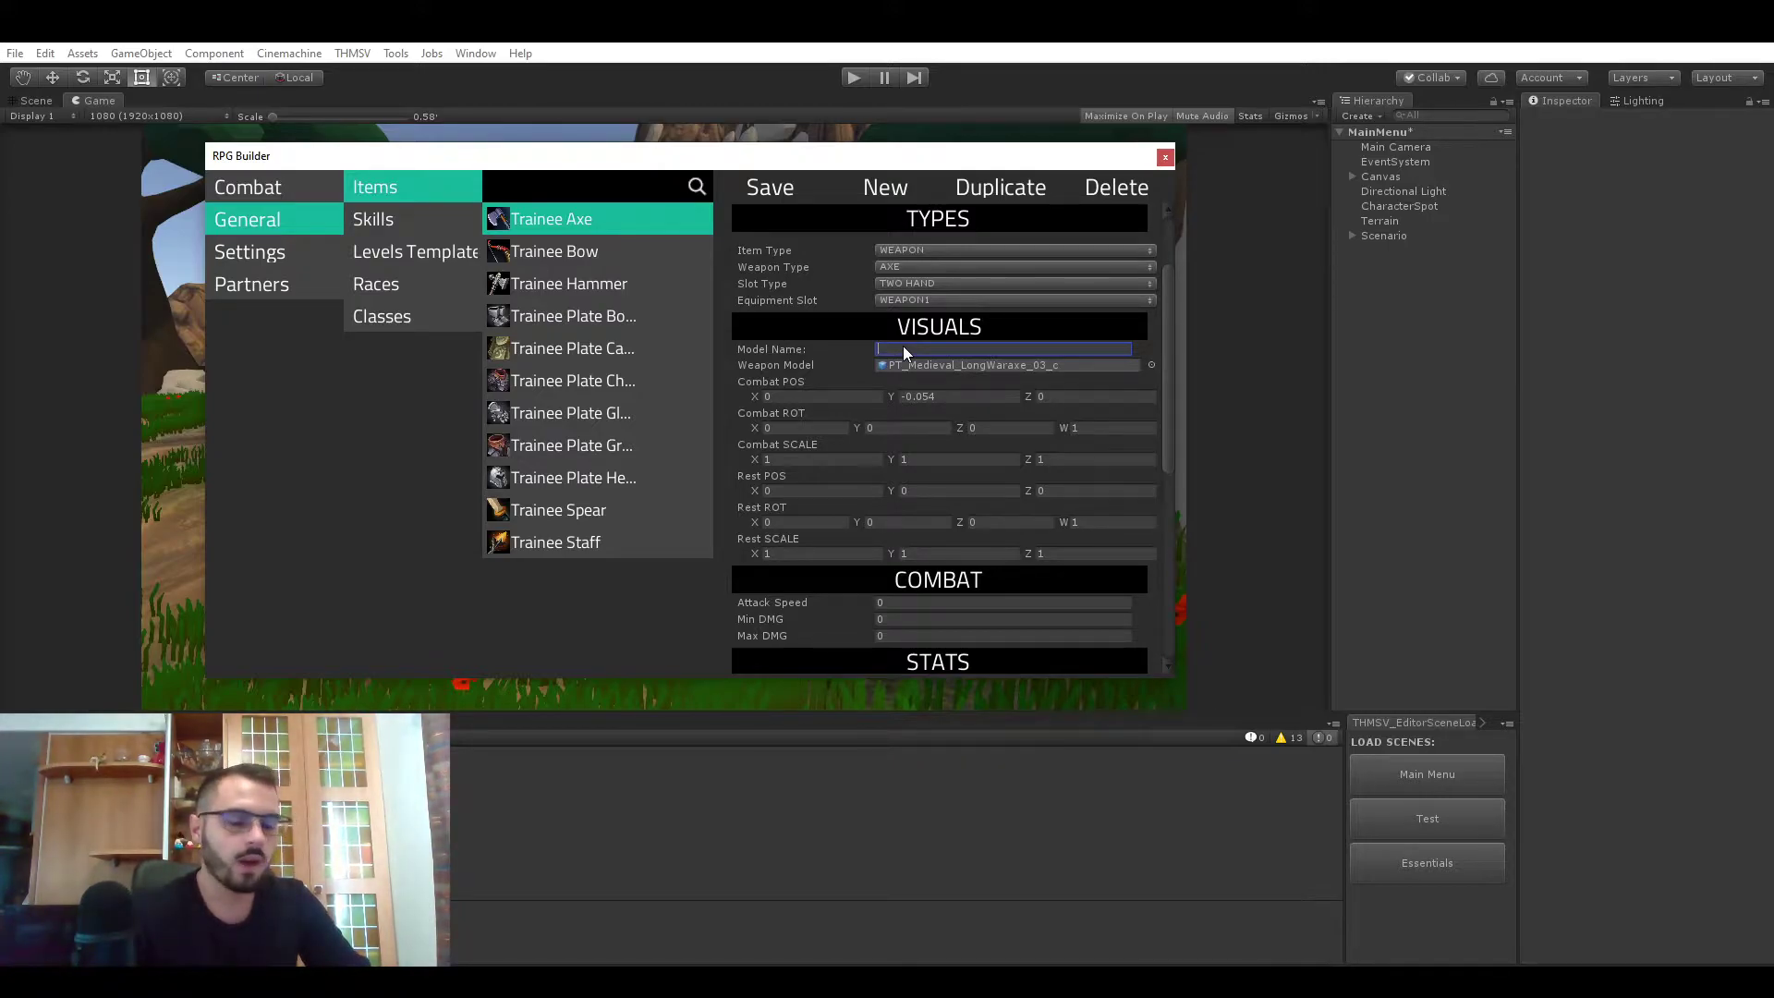
left_click(849, 394)
- Ping the axe's weapon model prefab in Project, review Combat POS/ROT, then close RPG Builder
left_click(56, 722)
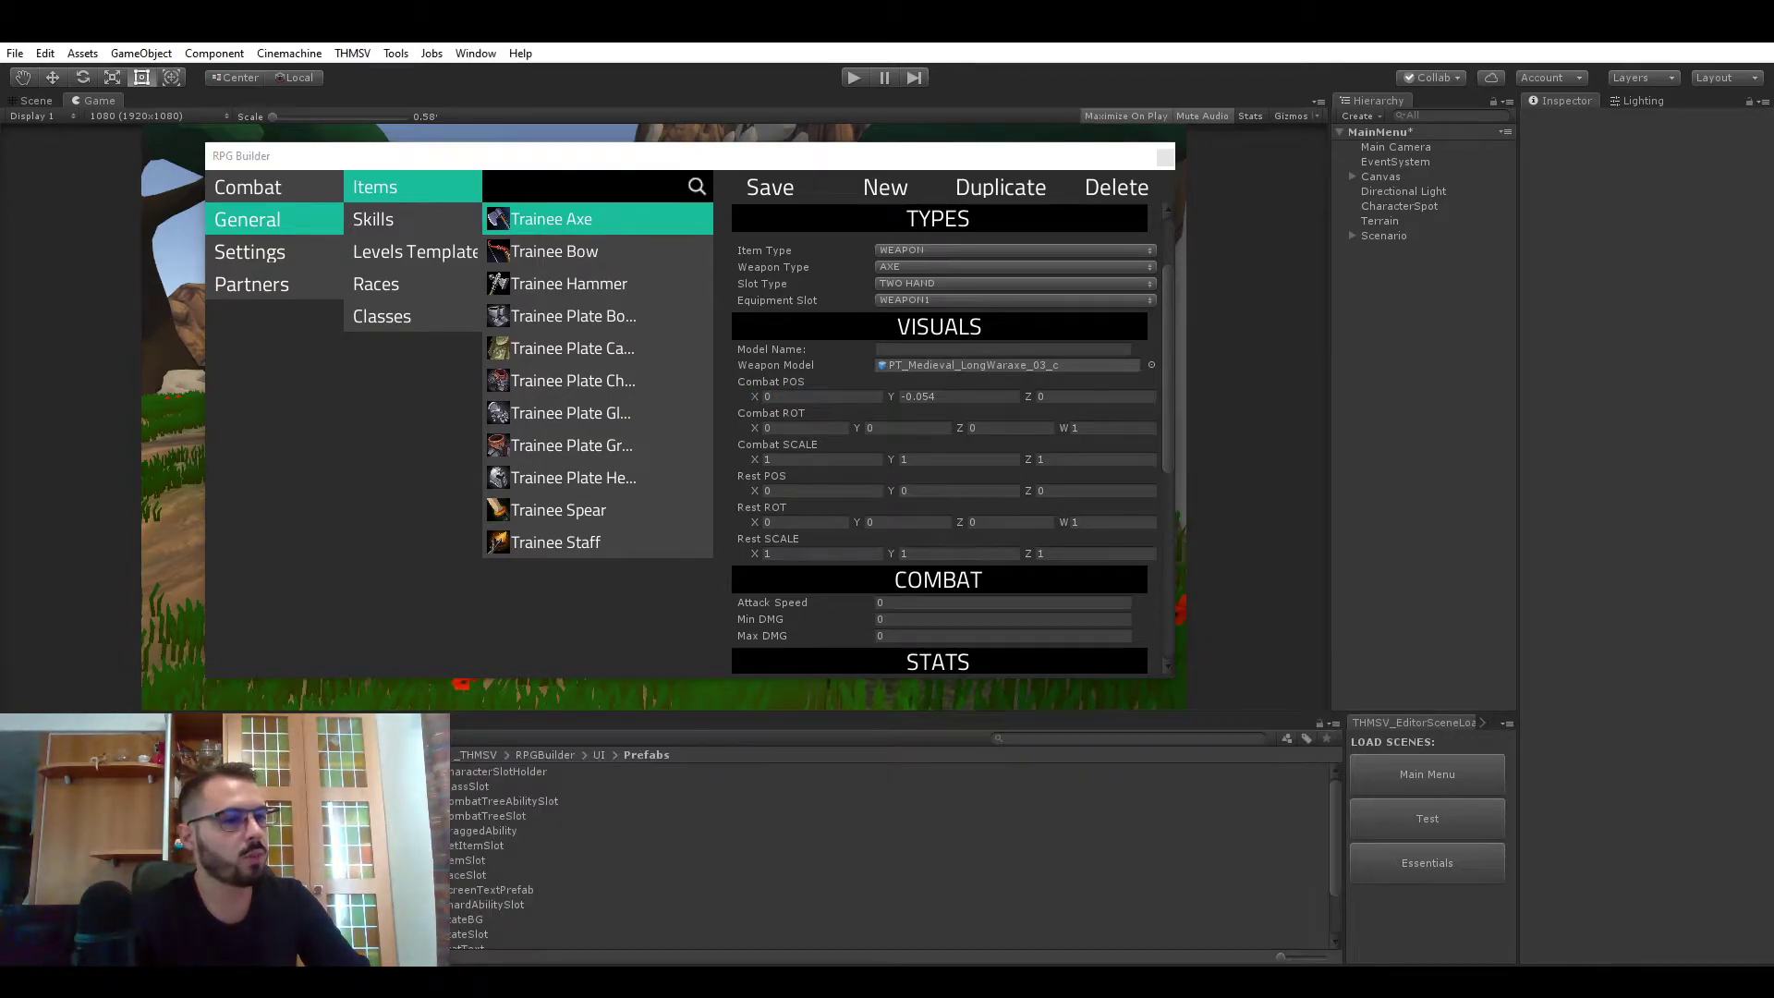
left_click(942, 365)
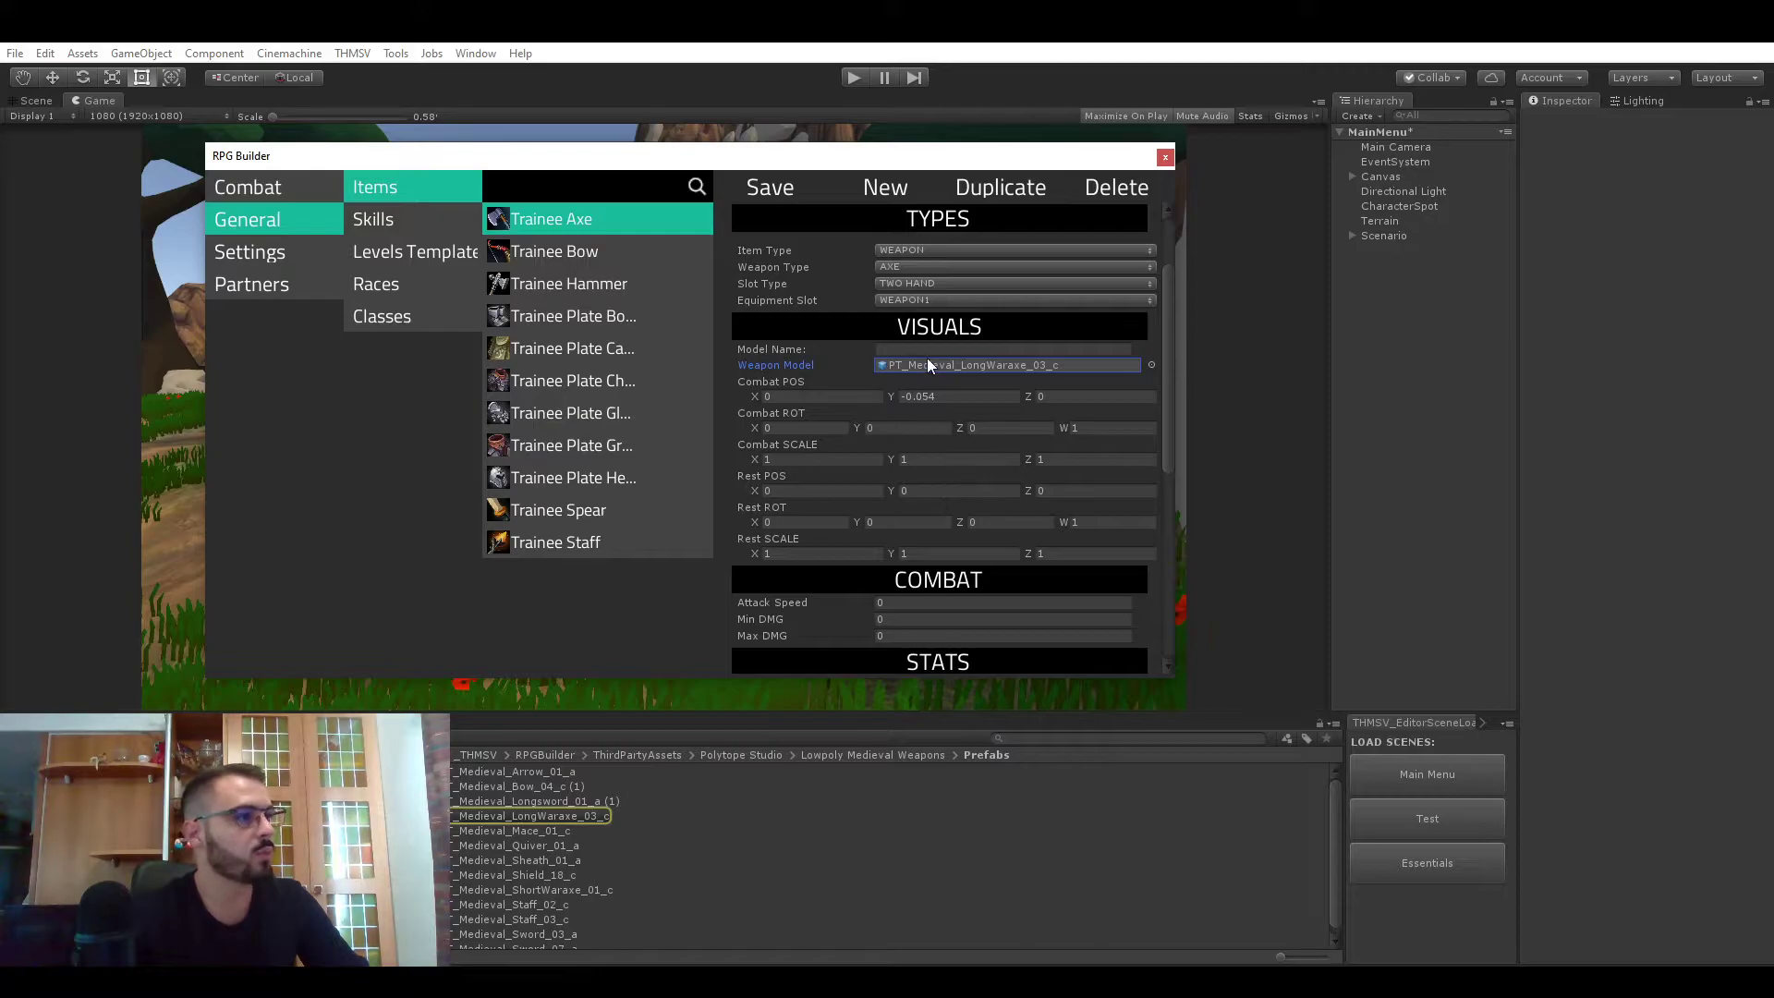
left_click(831, 395)
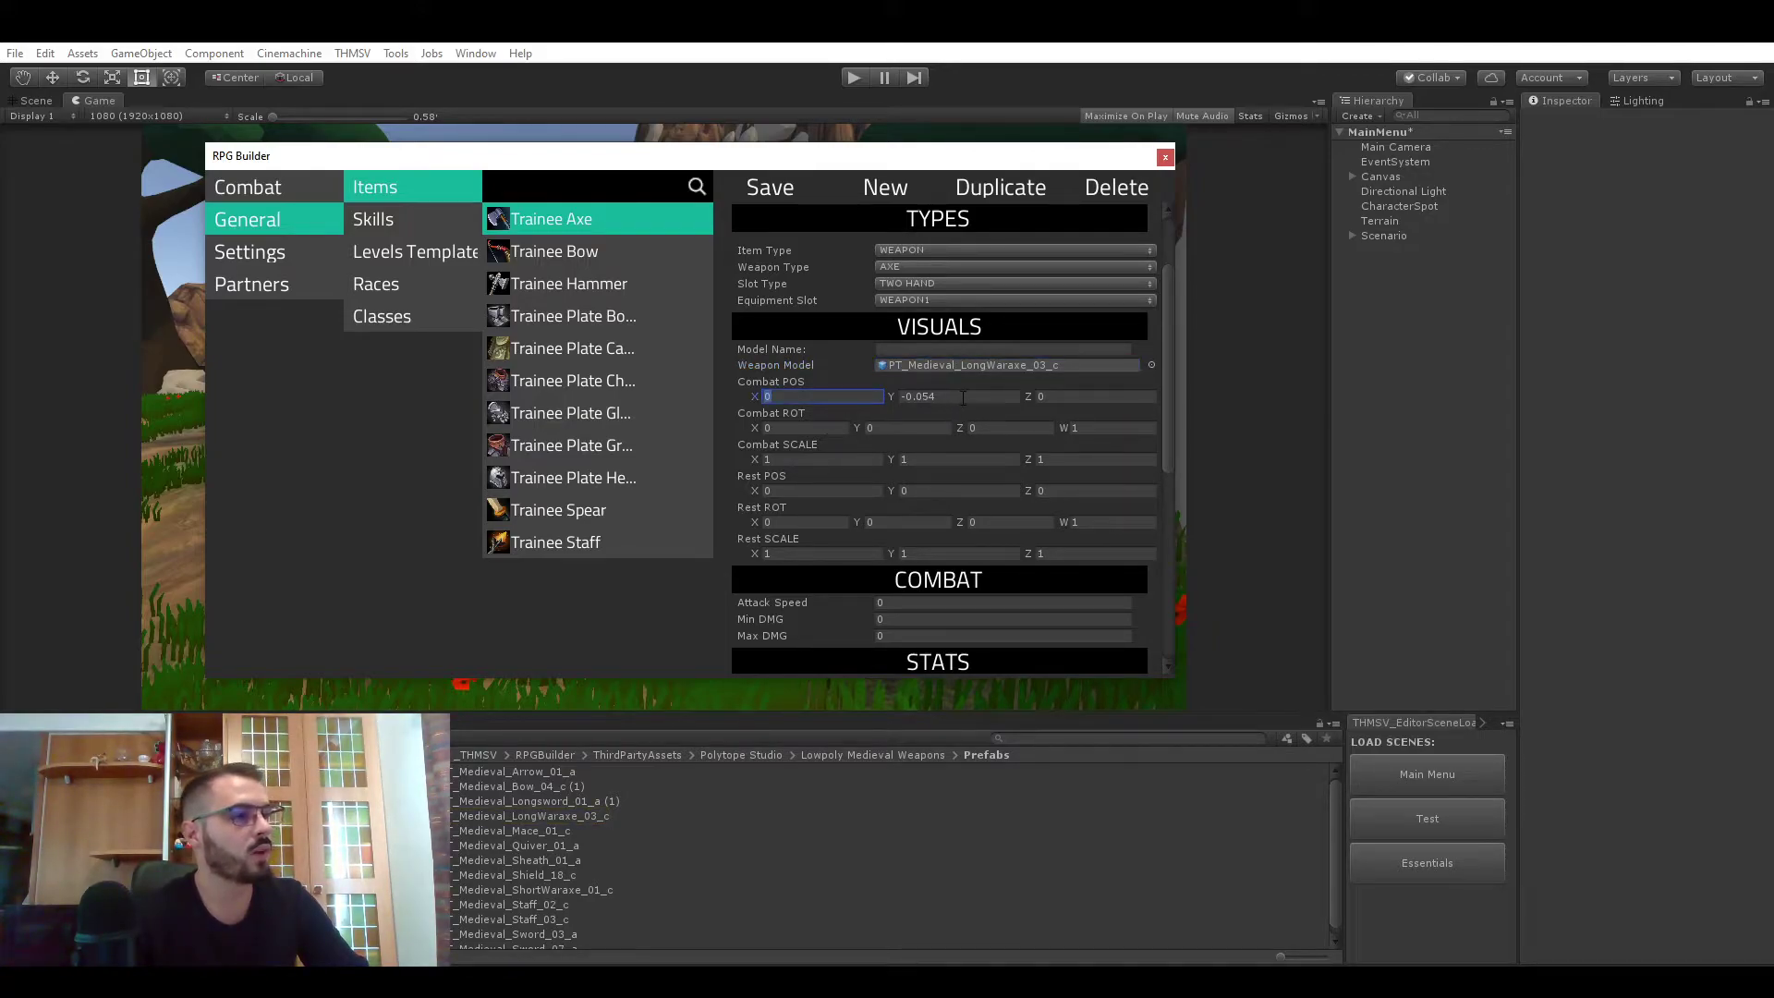
left_click(963, 398)
left_click(821, 395)
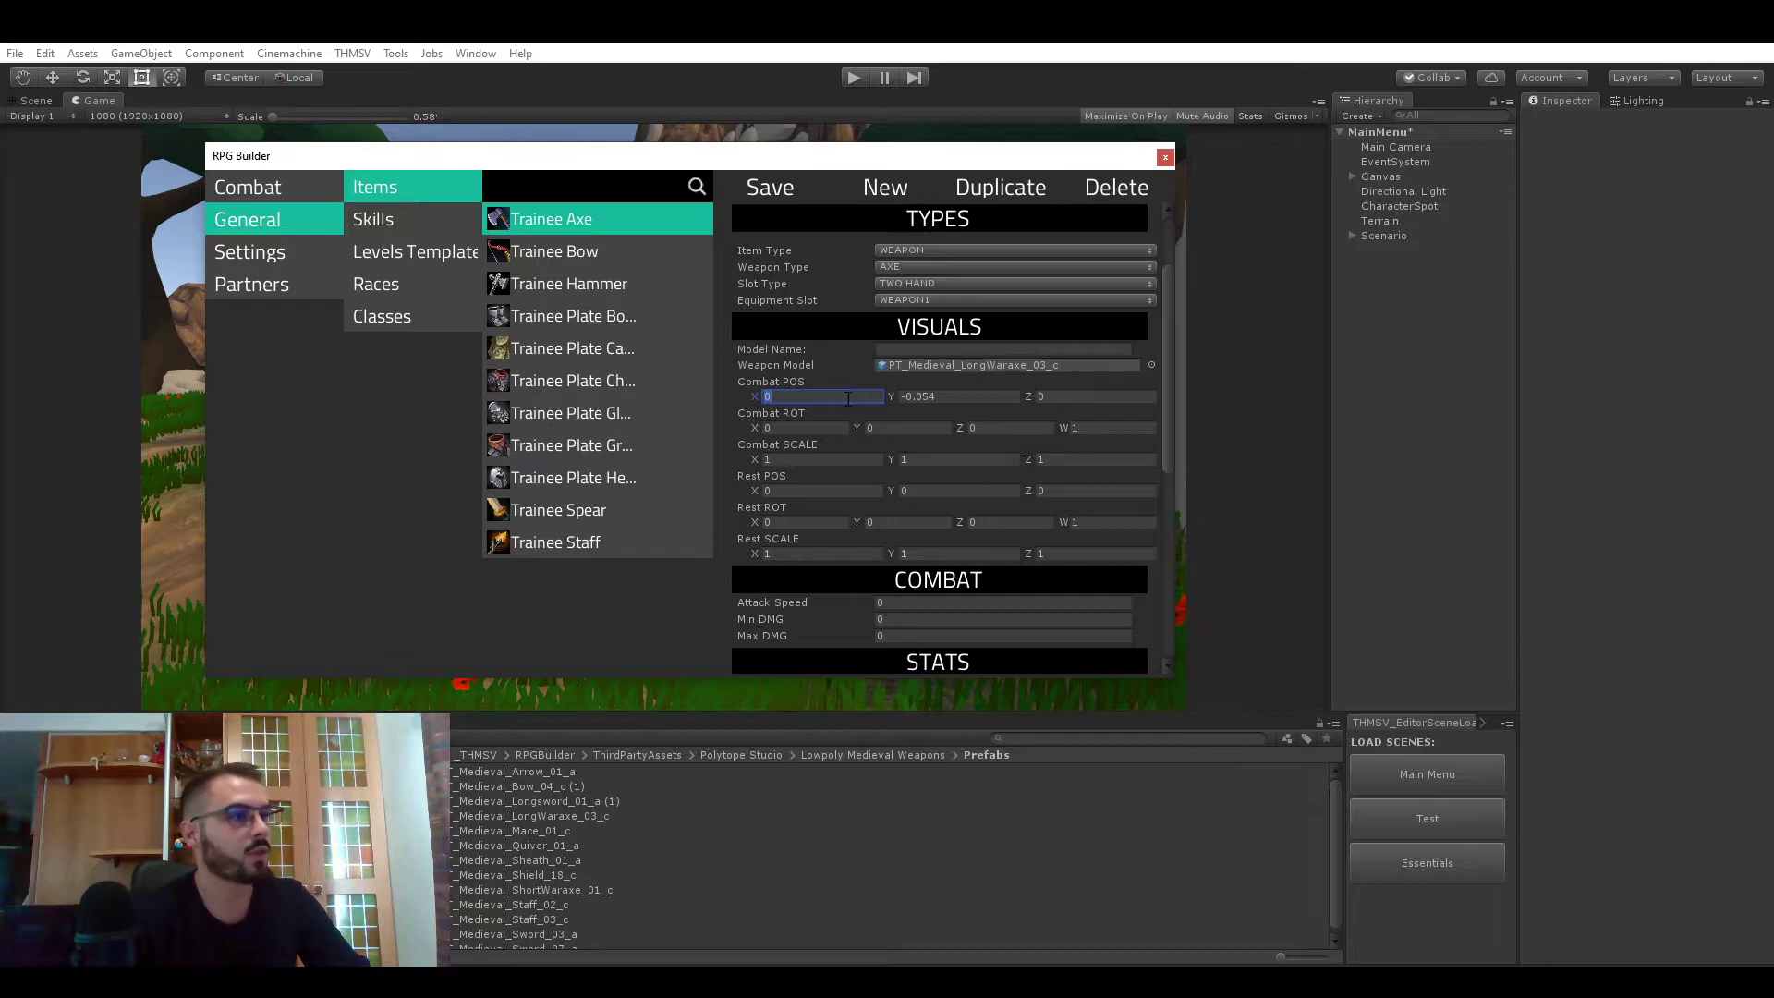
left_click(833, 431)
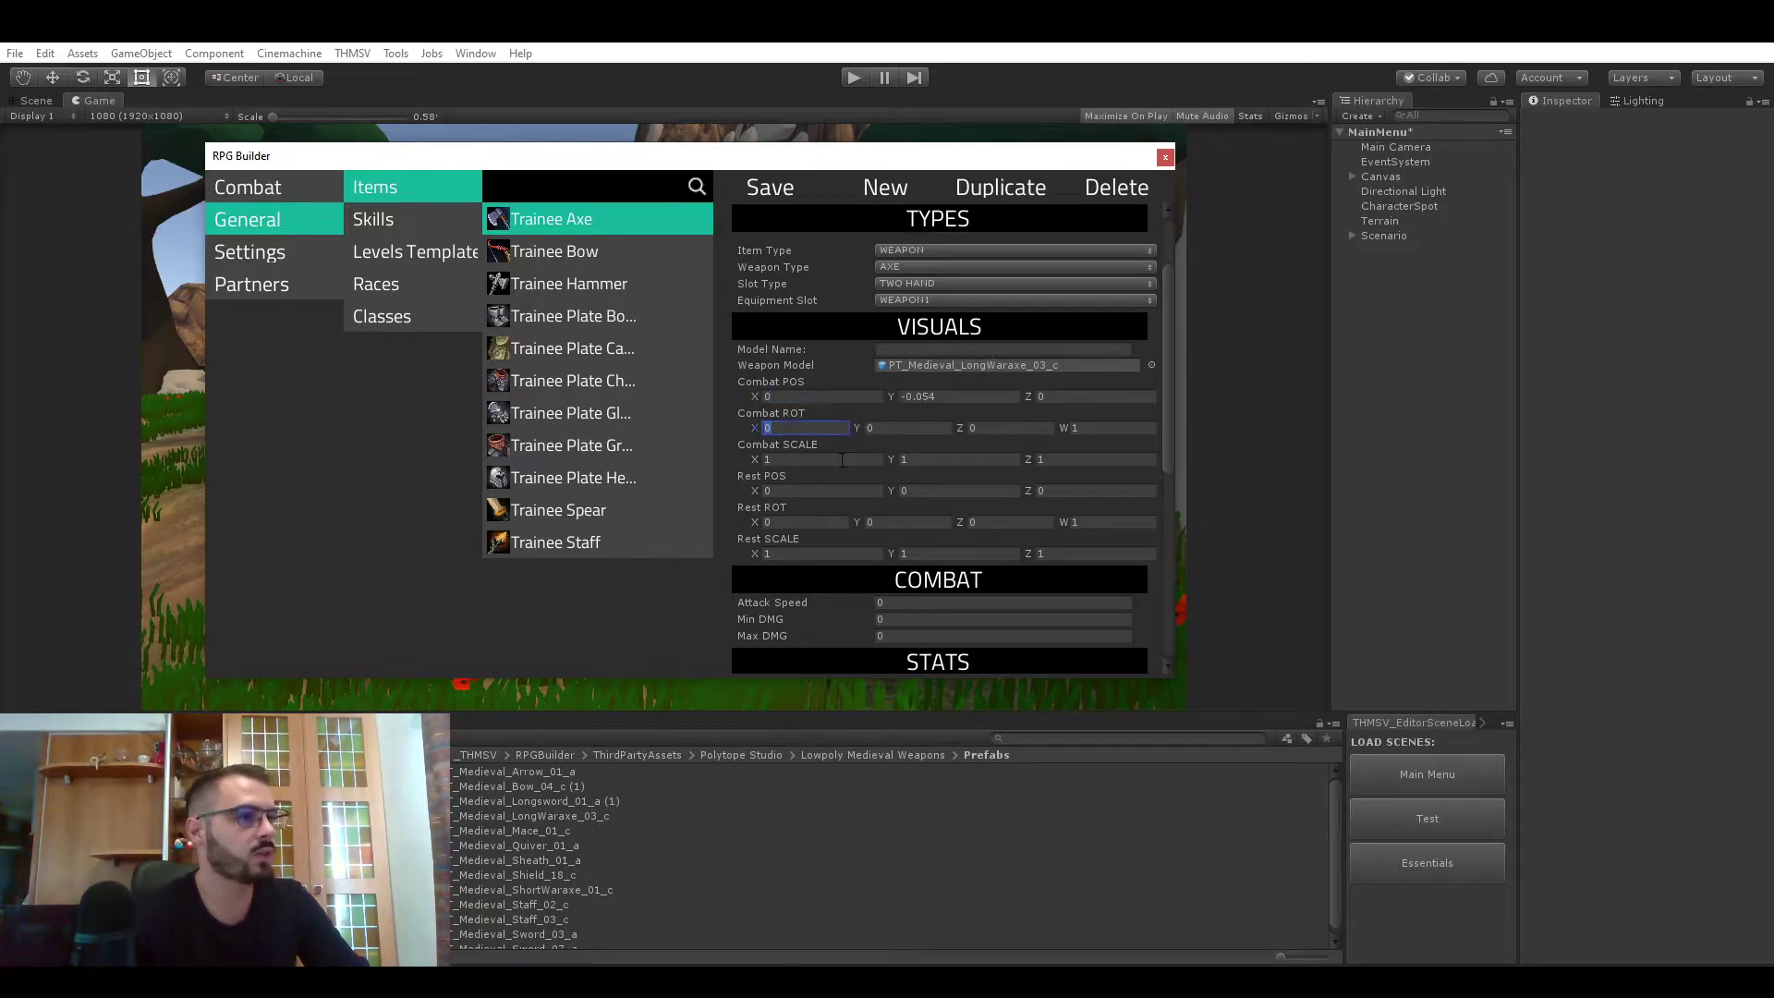
scroll(936, 404, "down", 4)
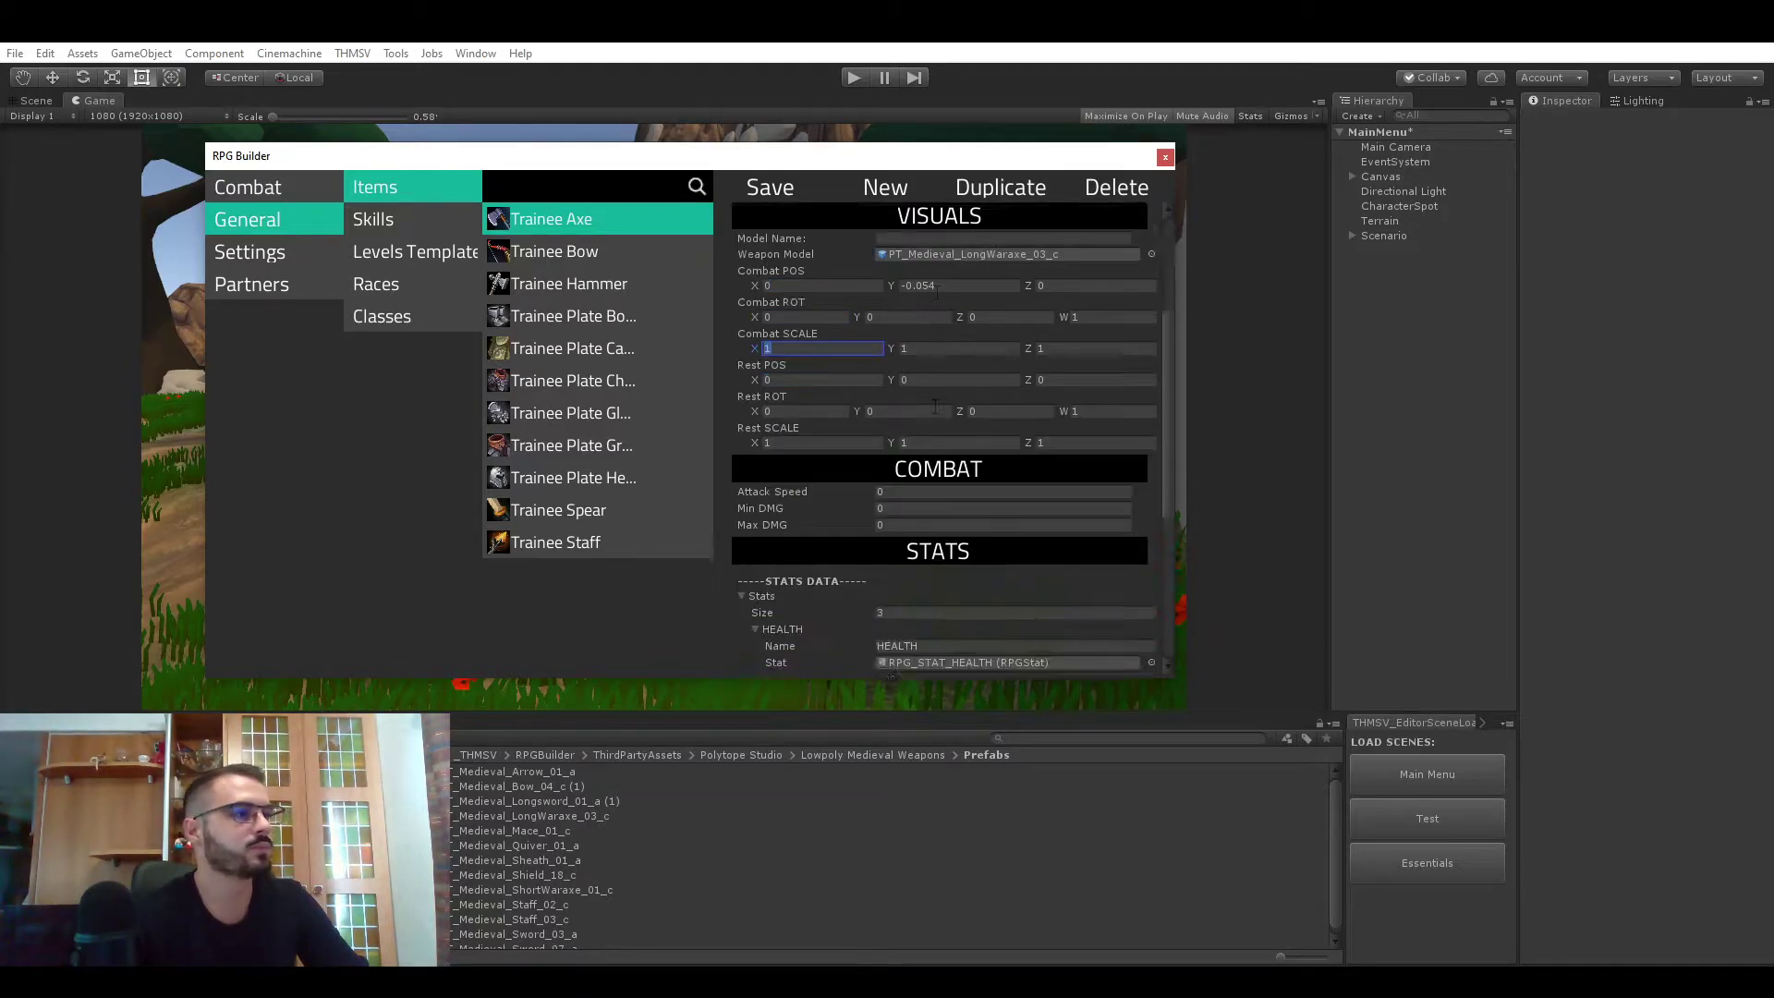
scroll(903, 368, "up", 6)
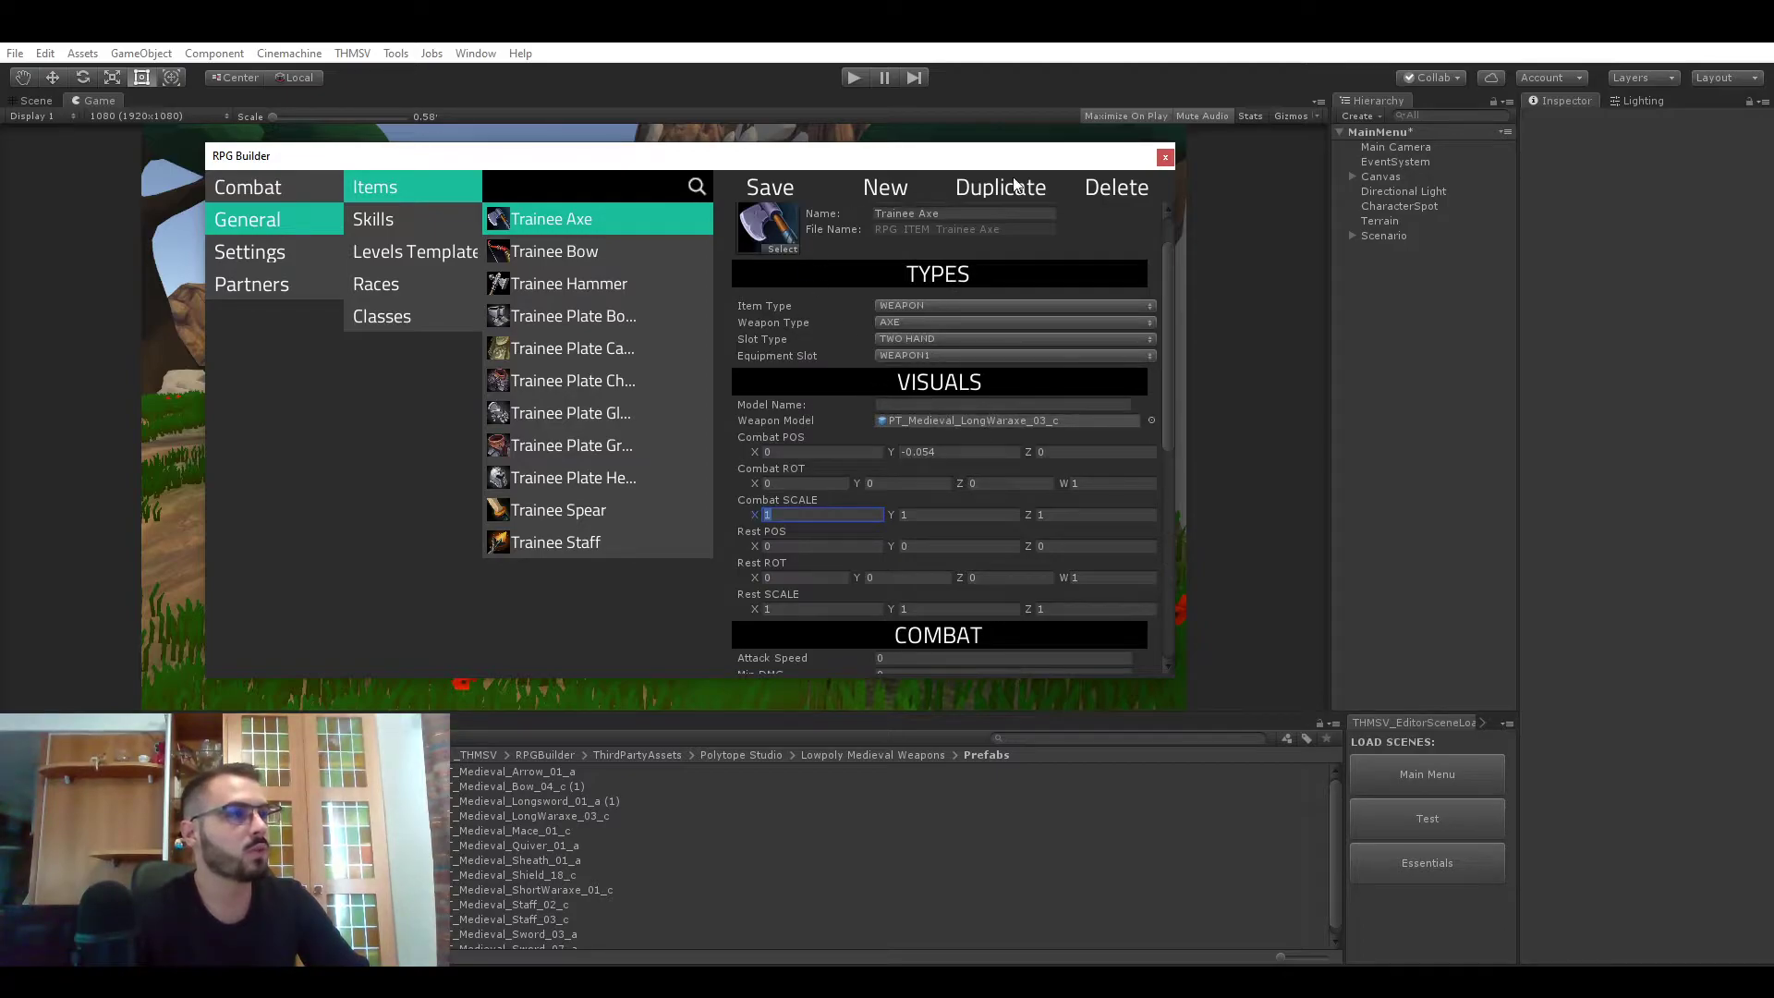
left_click(1165, 158)
- Enter Play mode and continue through to the character creation screen
left_click(854, 78)
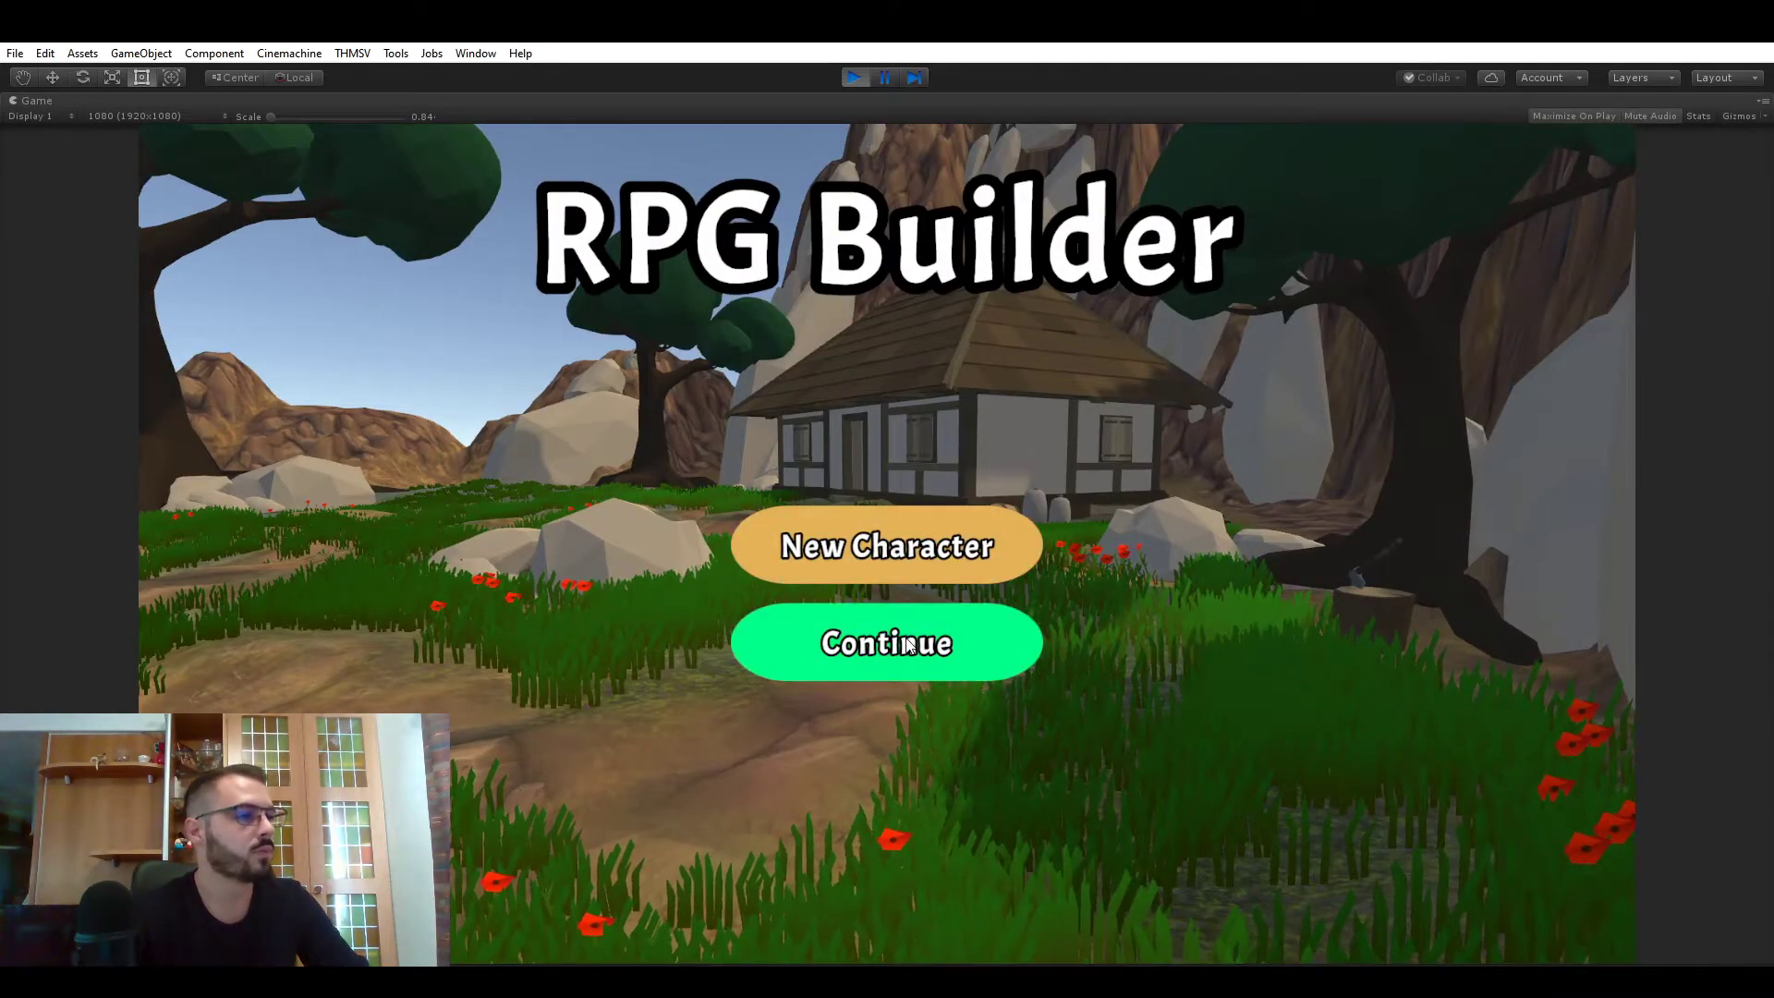
left_click(813, 638)
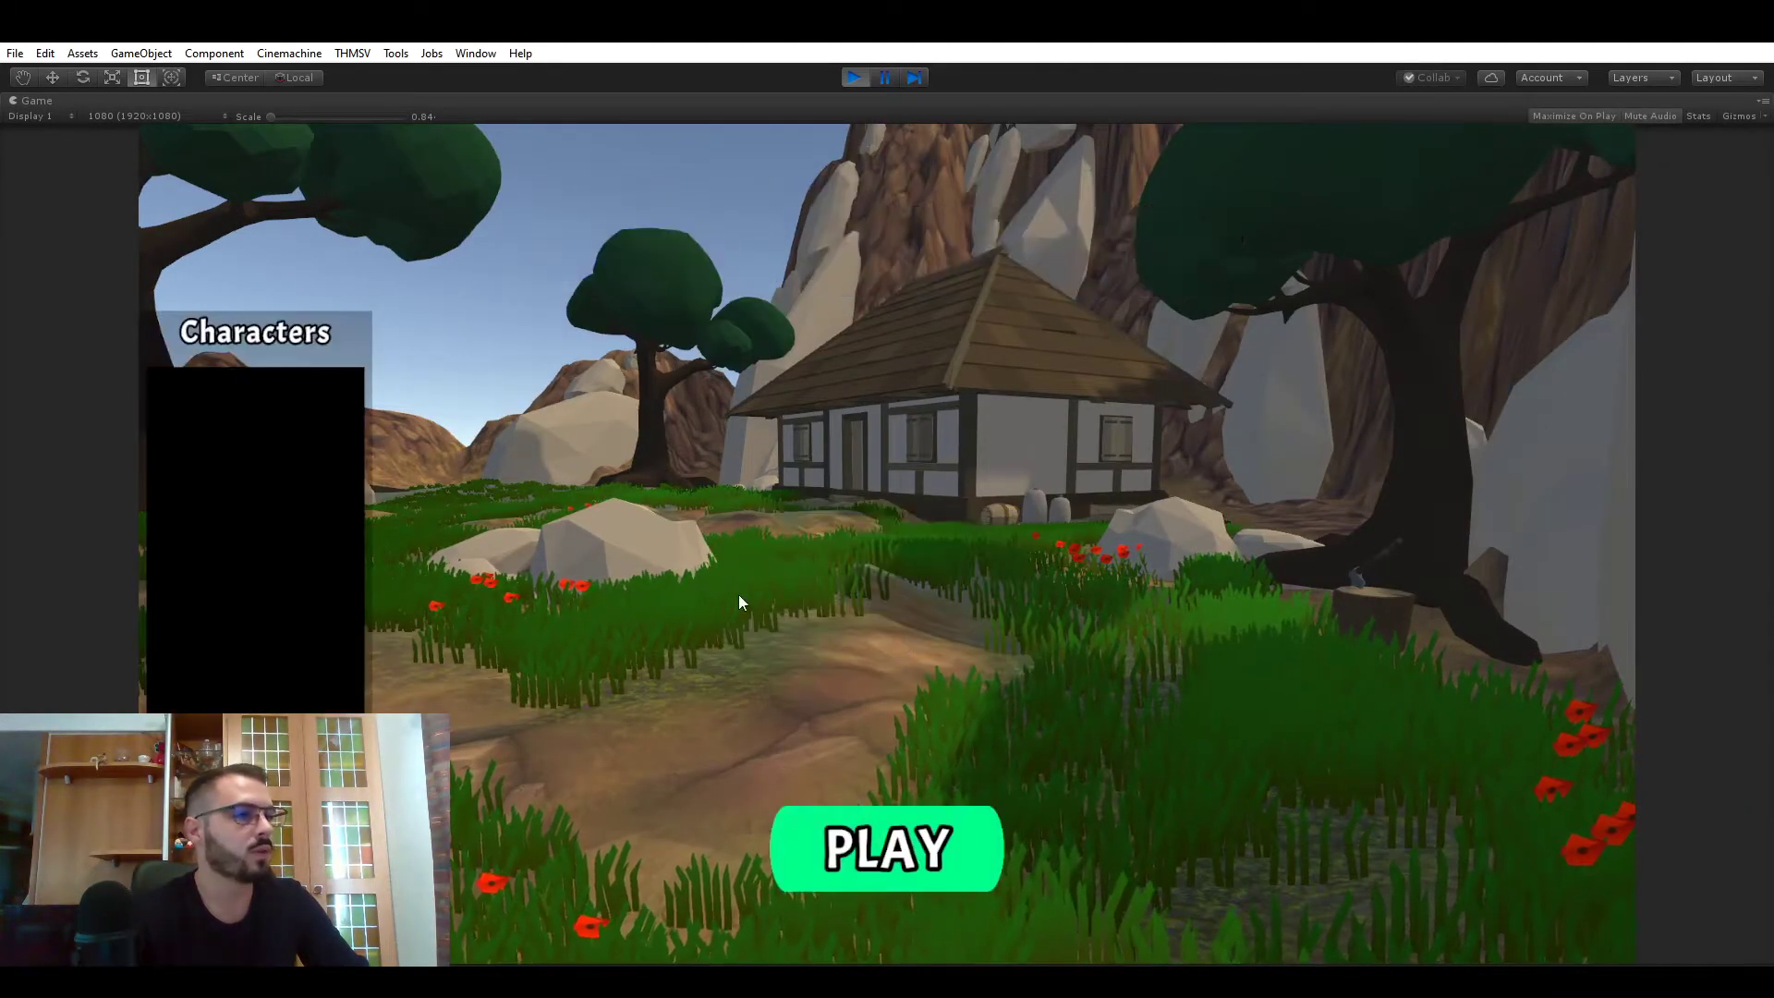
left_click(885, 847)
left_click(886, 543)
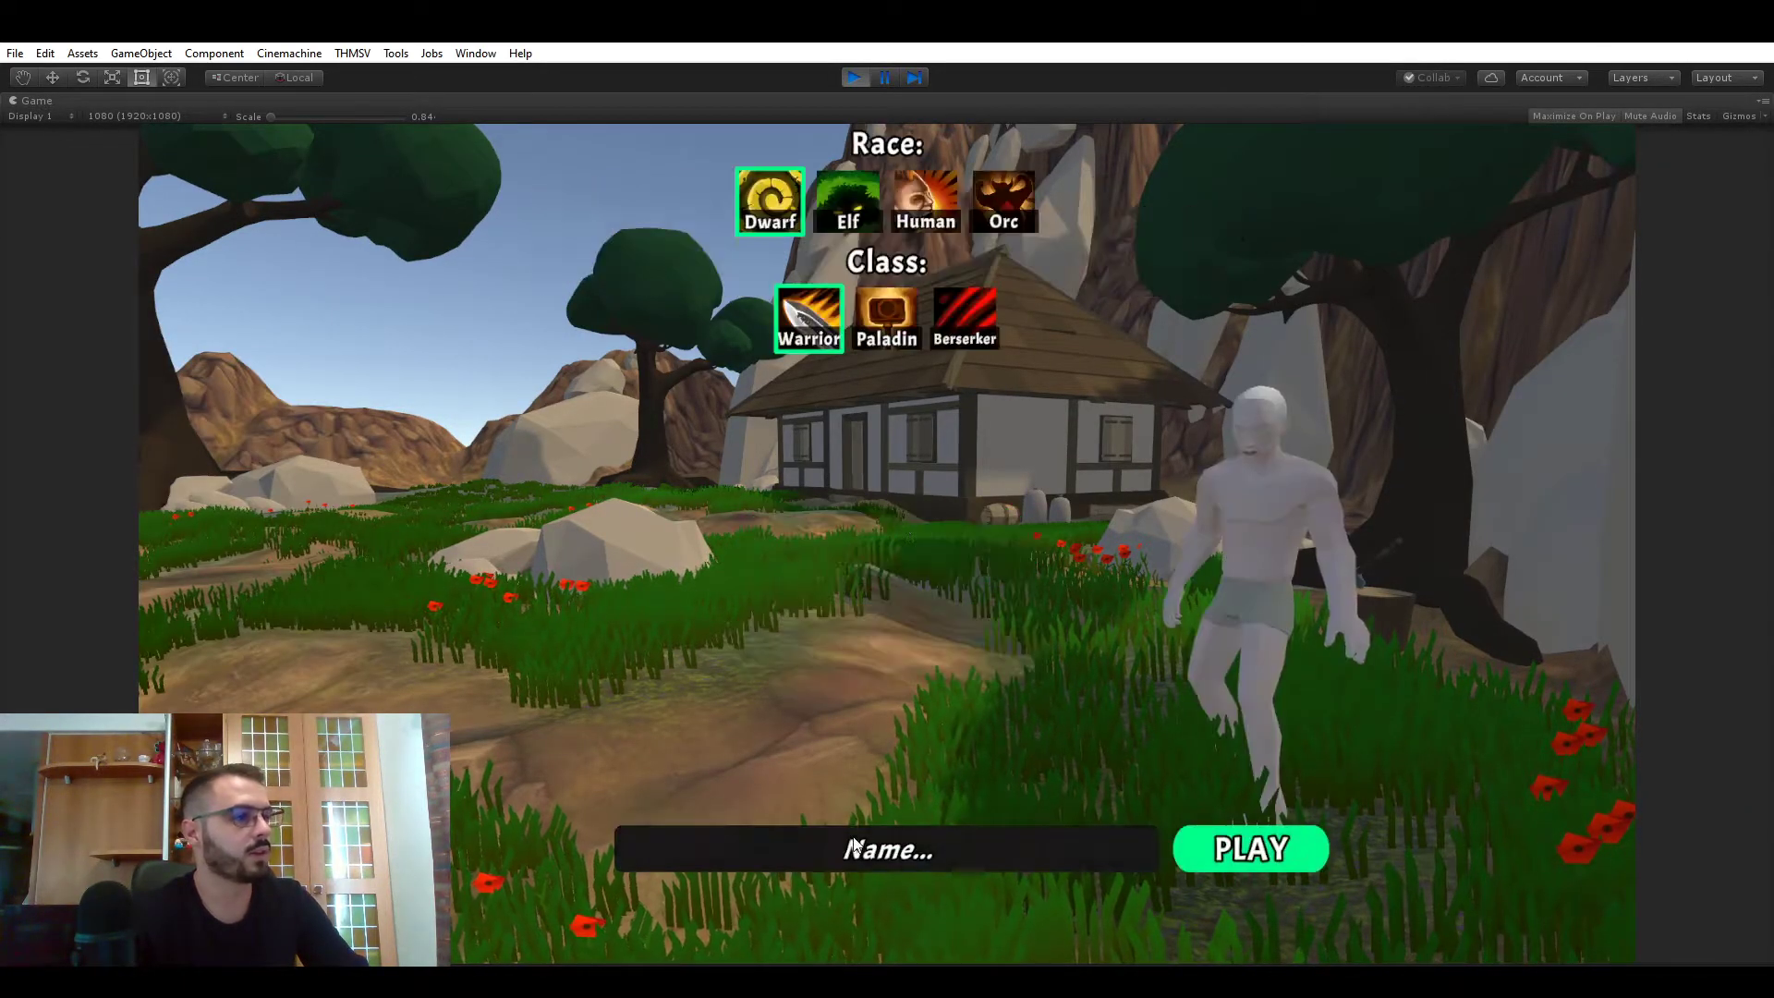
- Name the Dwarf Warrior THMSV and start the game
left_click(855, 848)
type("HMSV")
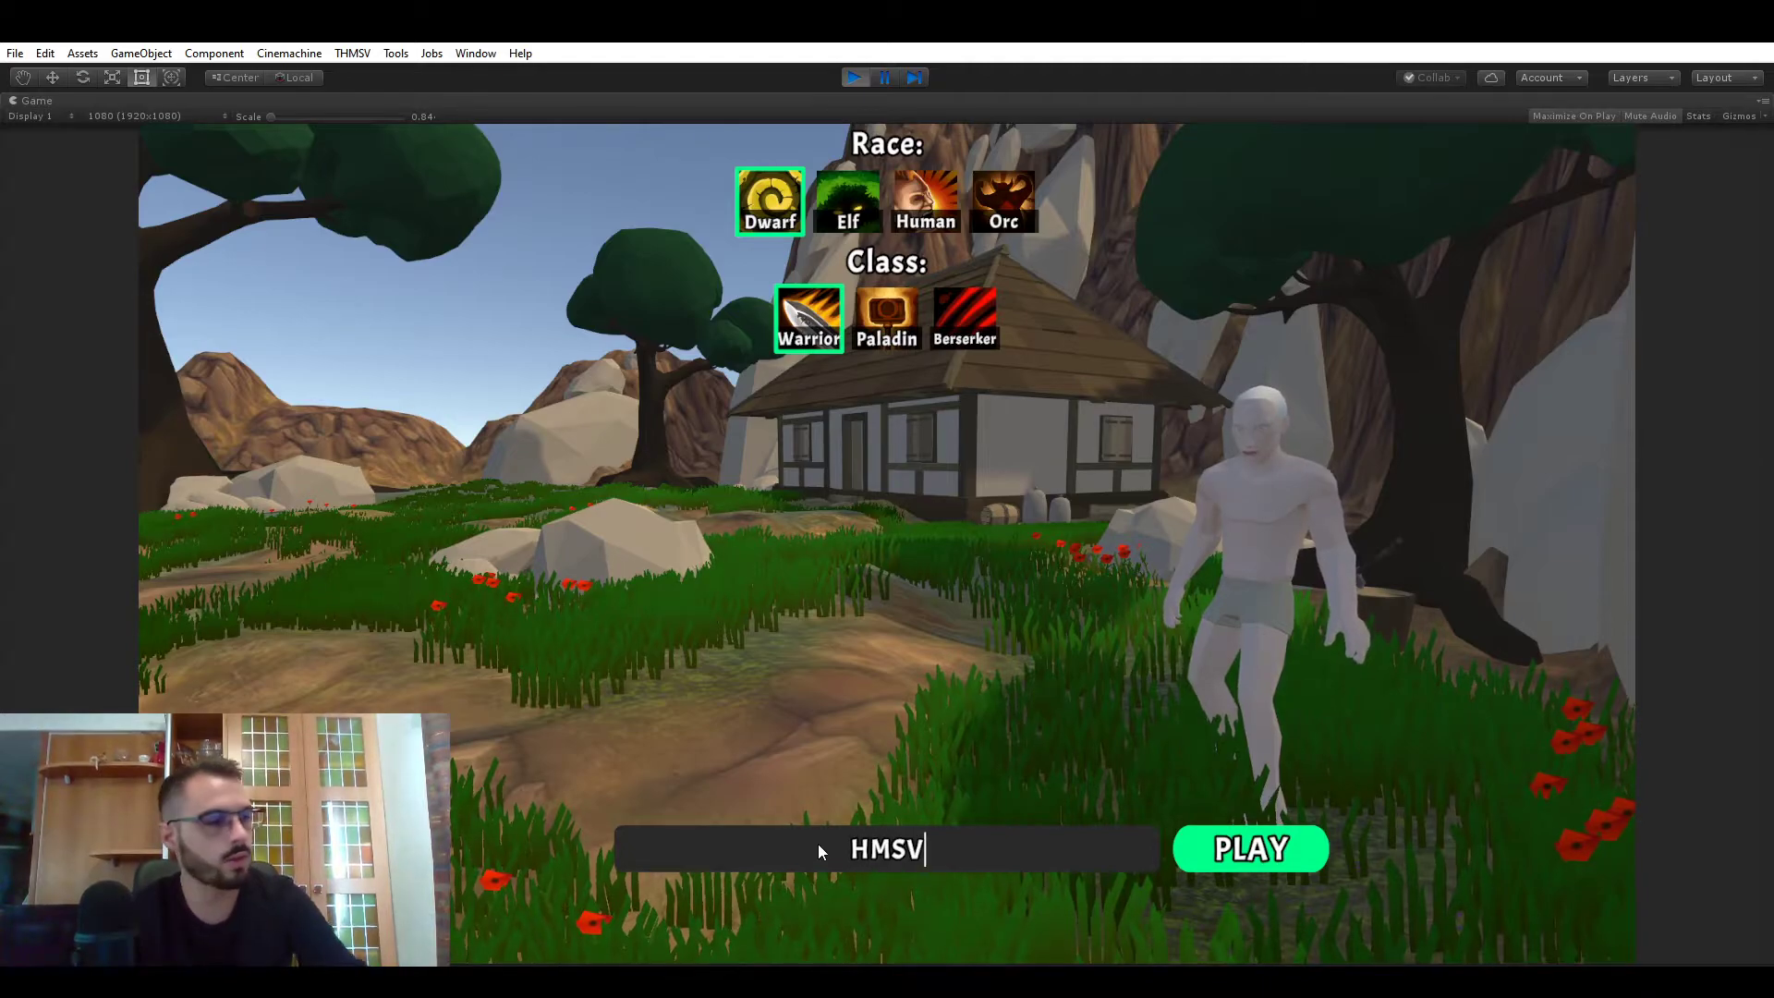
key("Home")
type("T")
left_click(1229, 855)
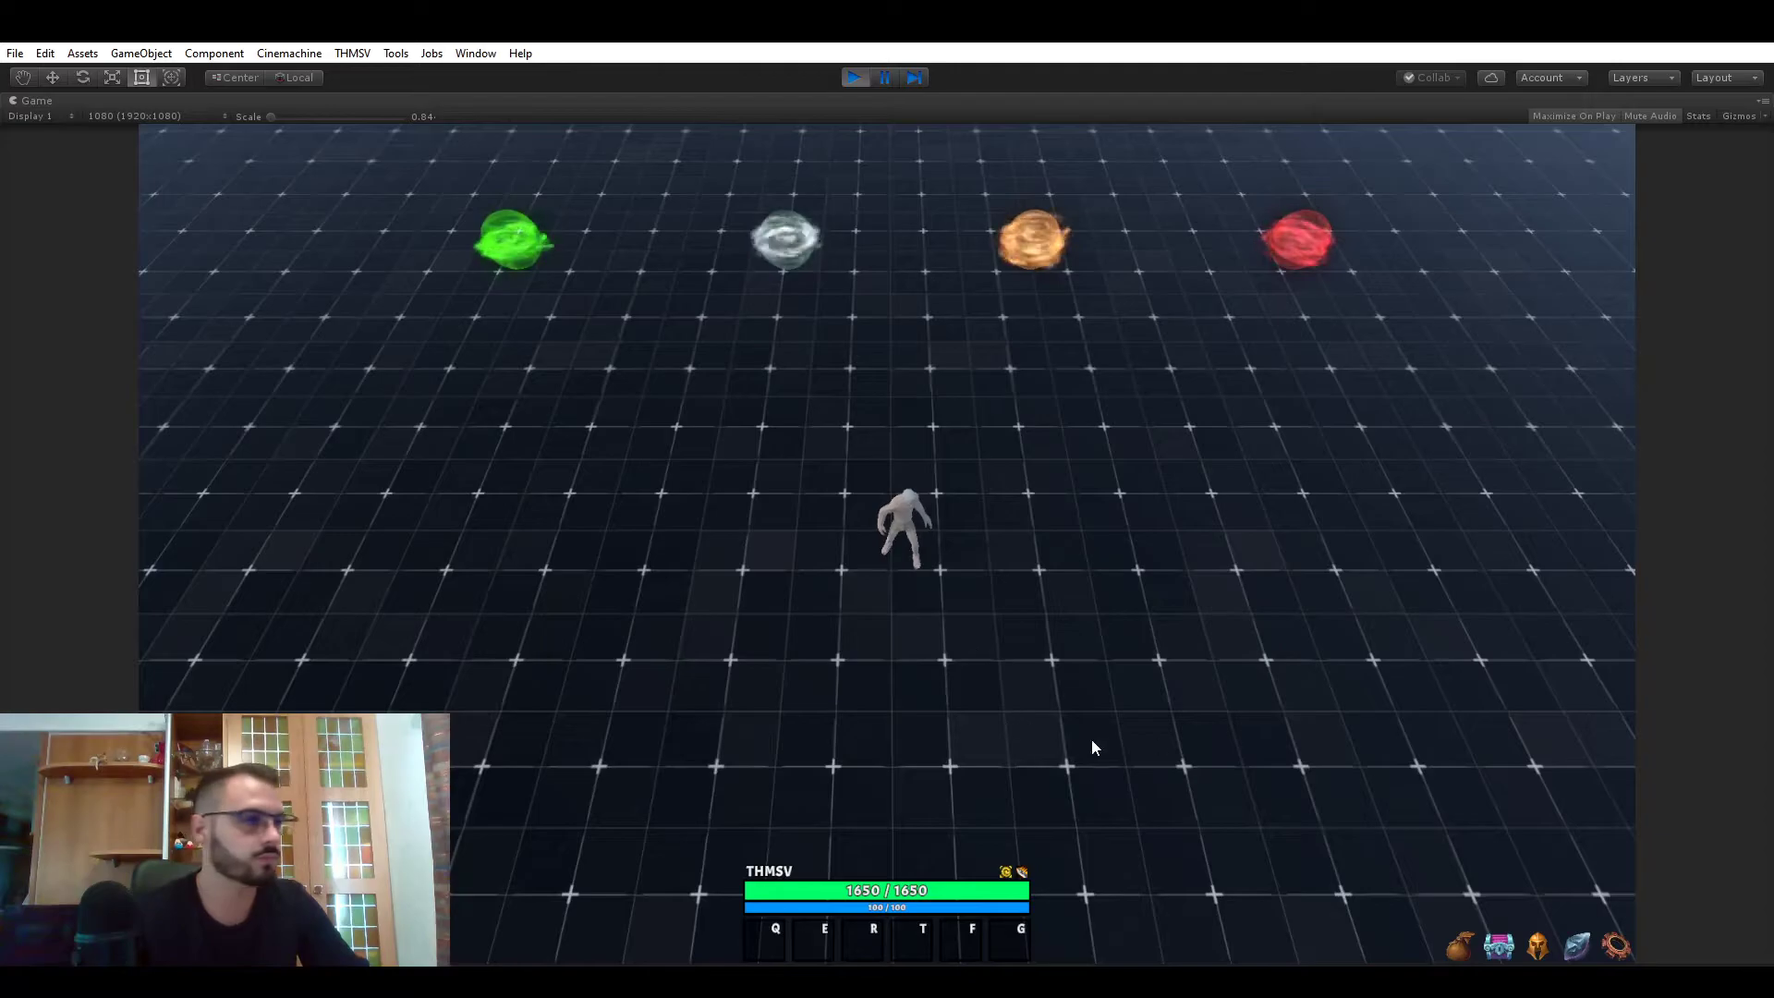
left_click(1499, 951)
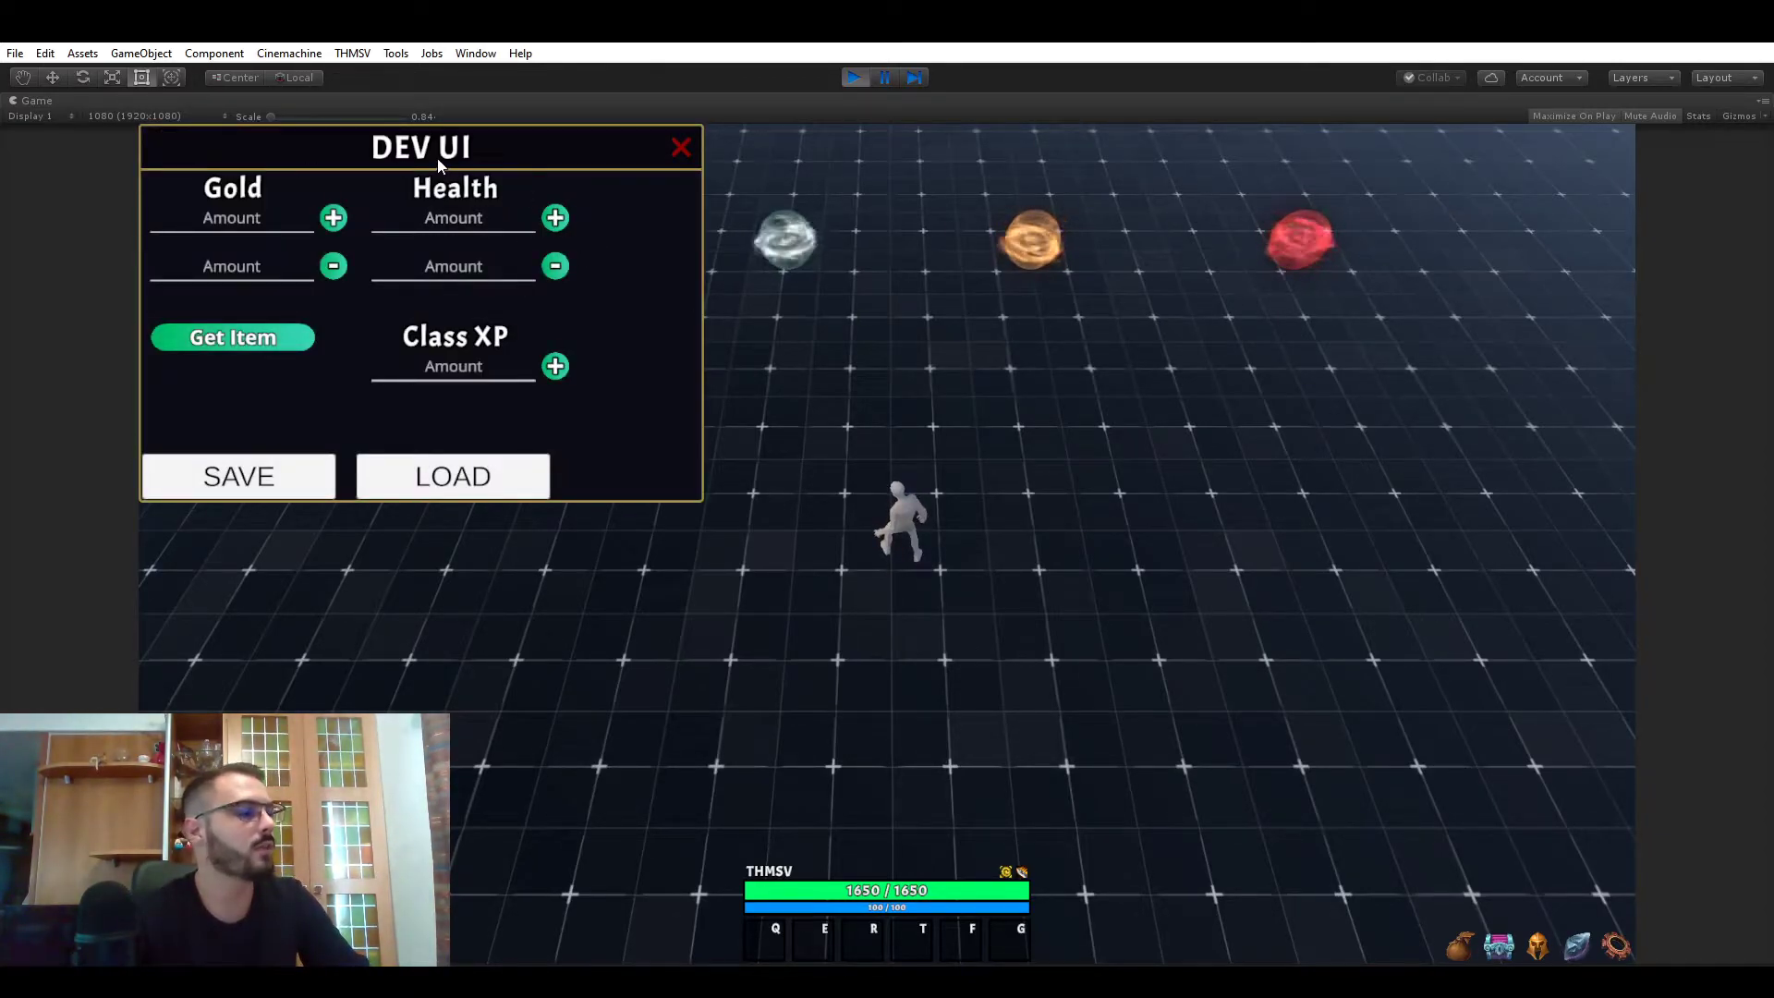
left_click(243, 339)
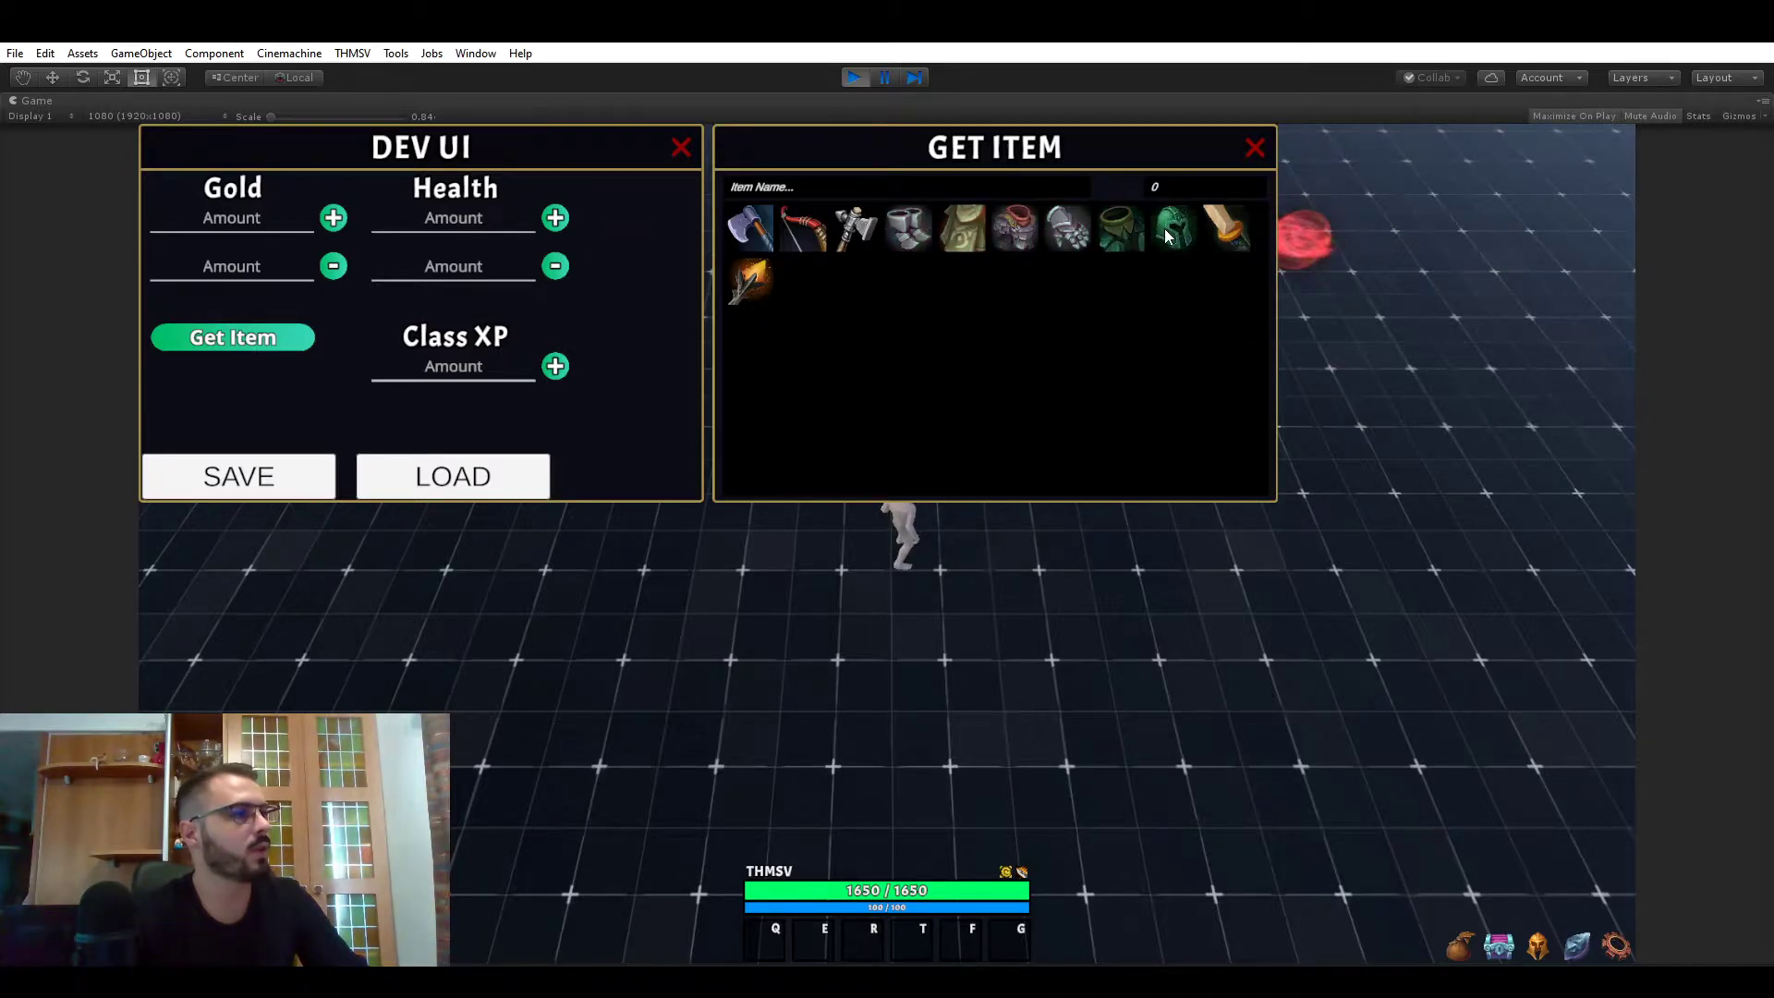
left_click(681, 147)
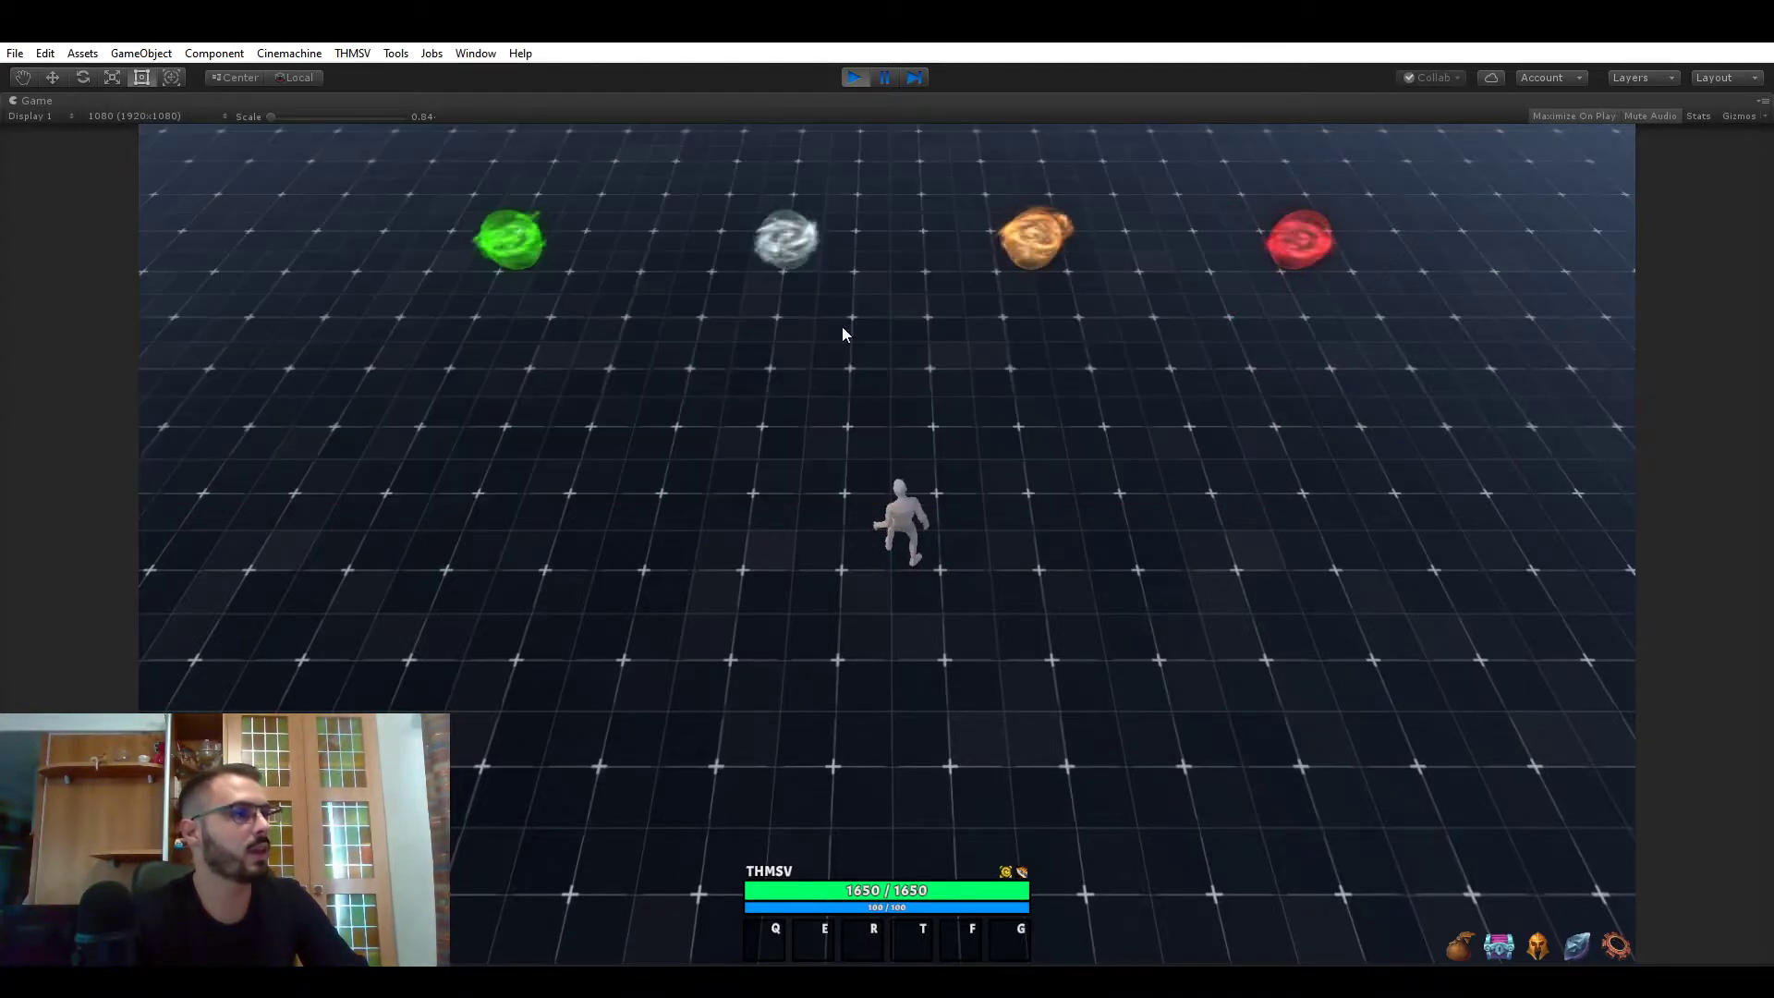
- Equip the Trainee Axe from the inventory and check health 1750 and Fire Damage 25
left_click(1457, 942)
mouse_move(1177, 502)
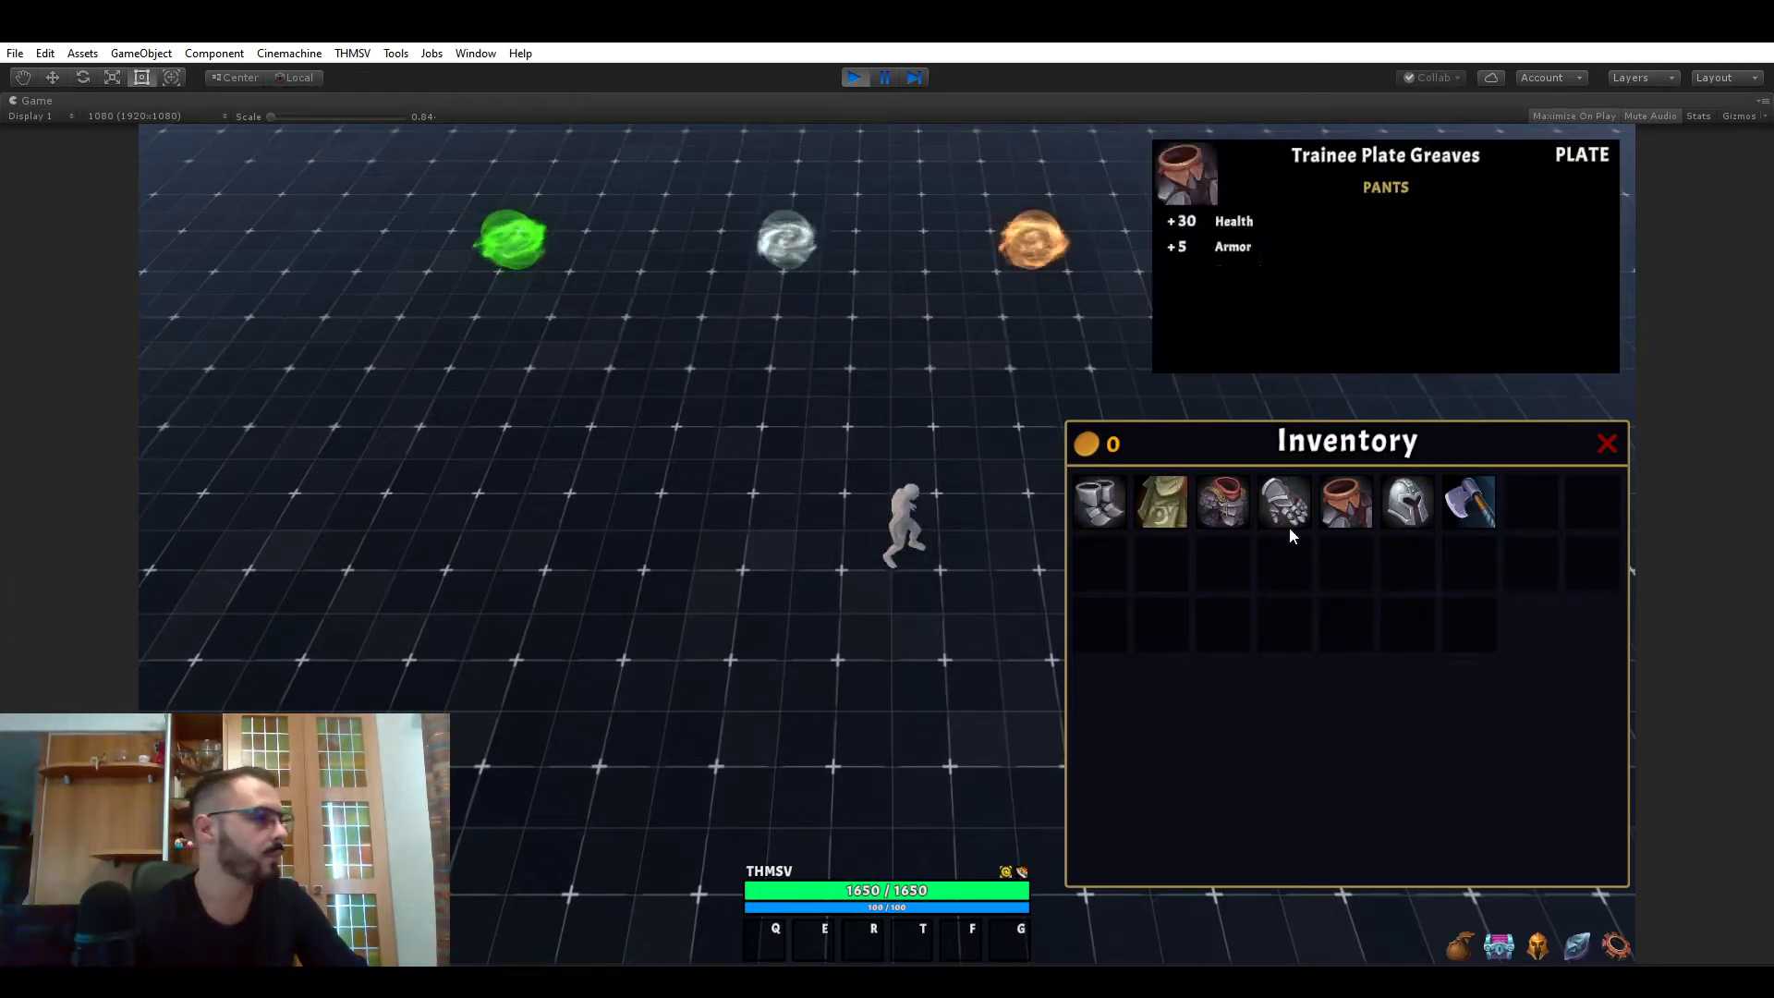
right_click(1483, 508)
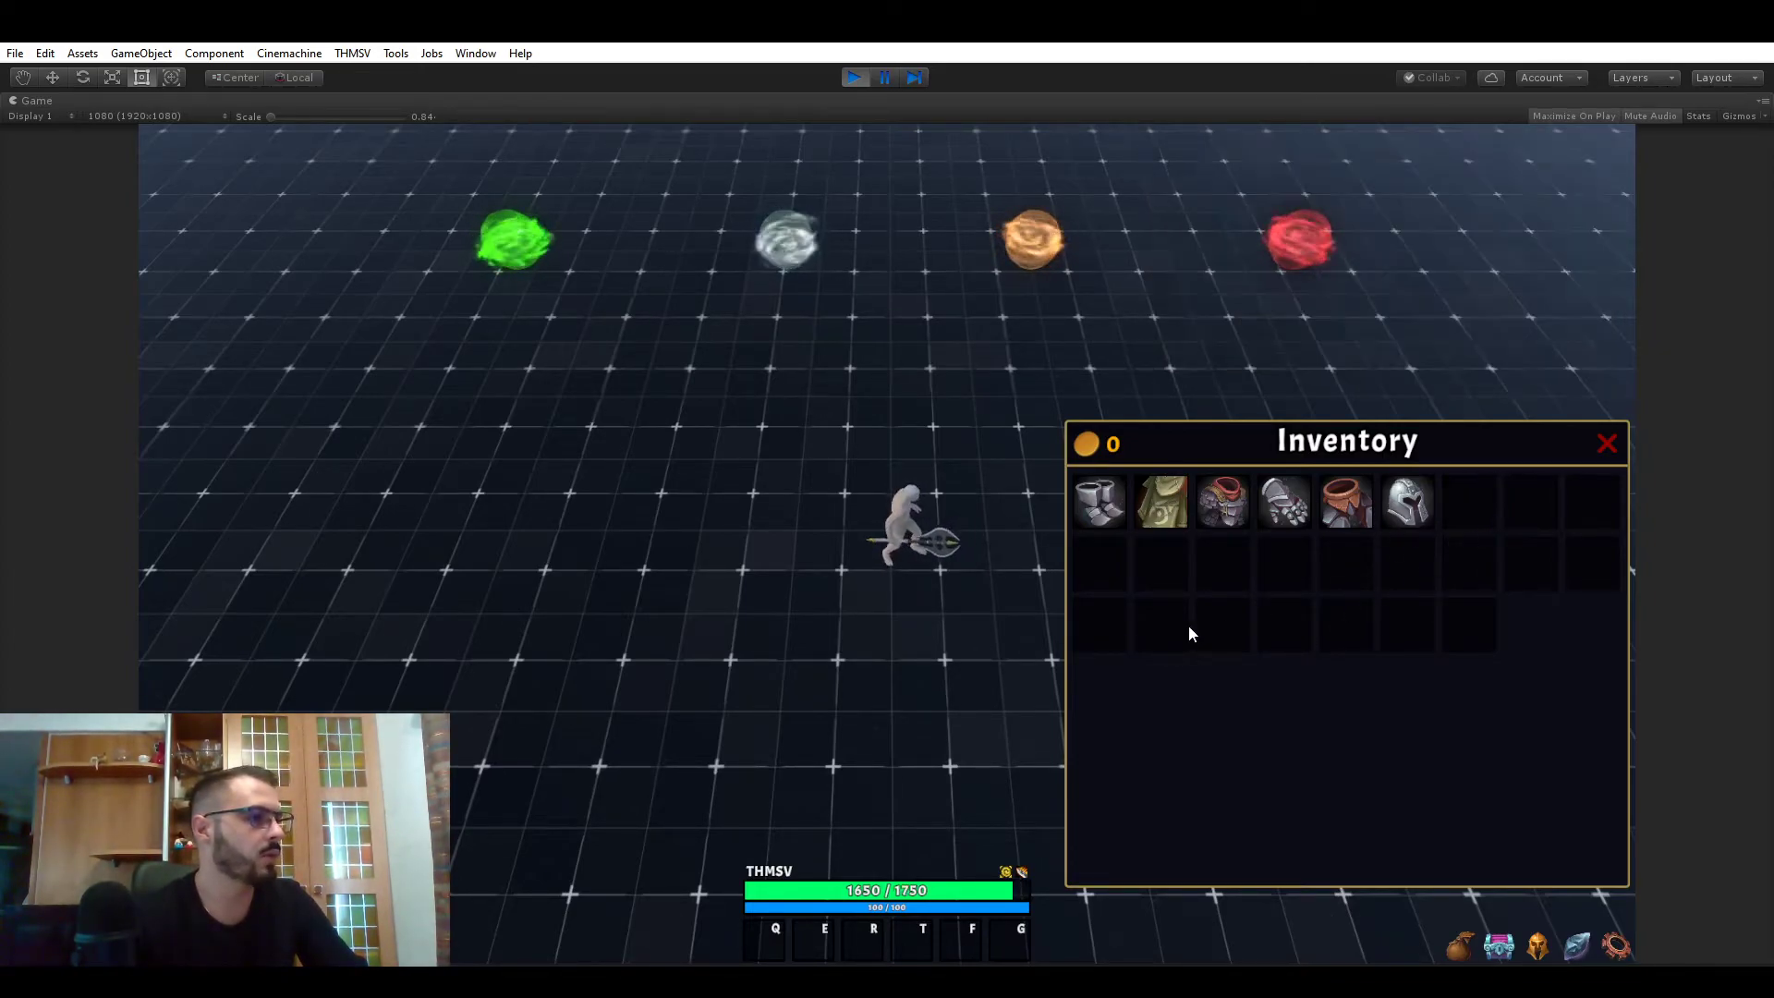
left_click(1537, 944)
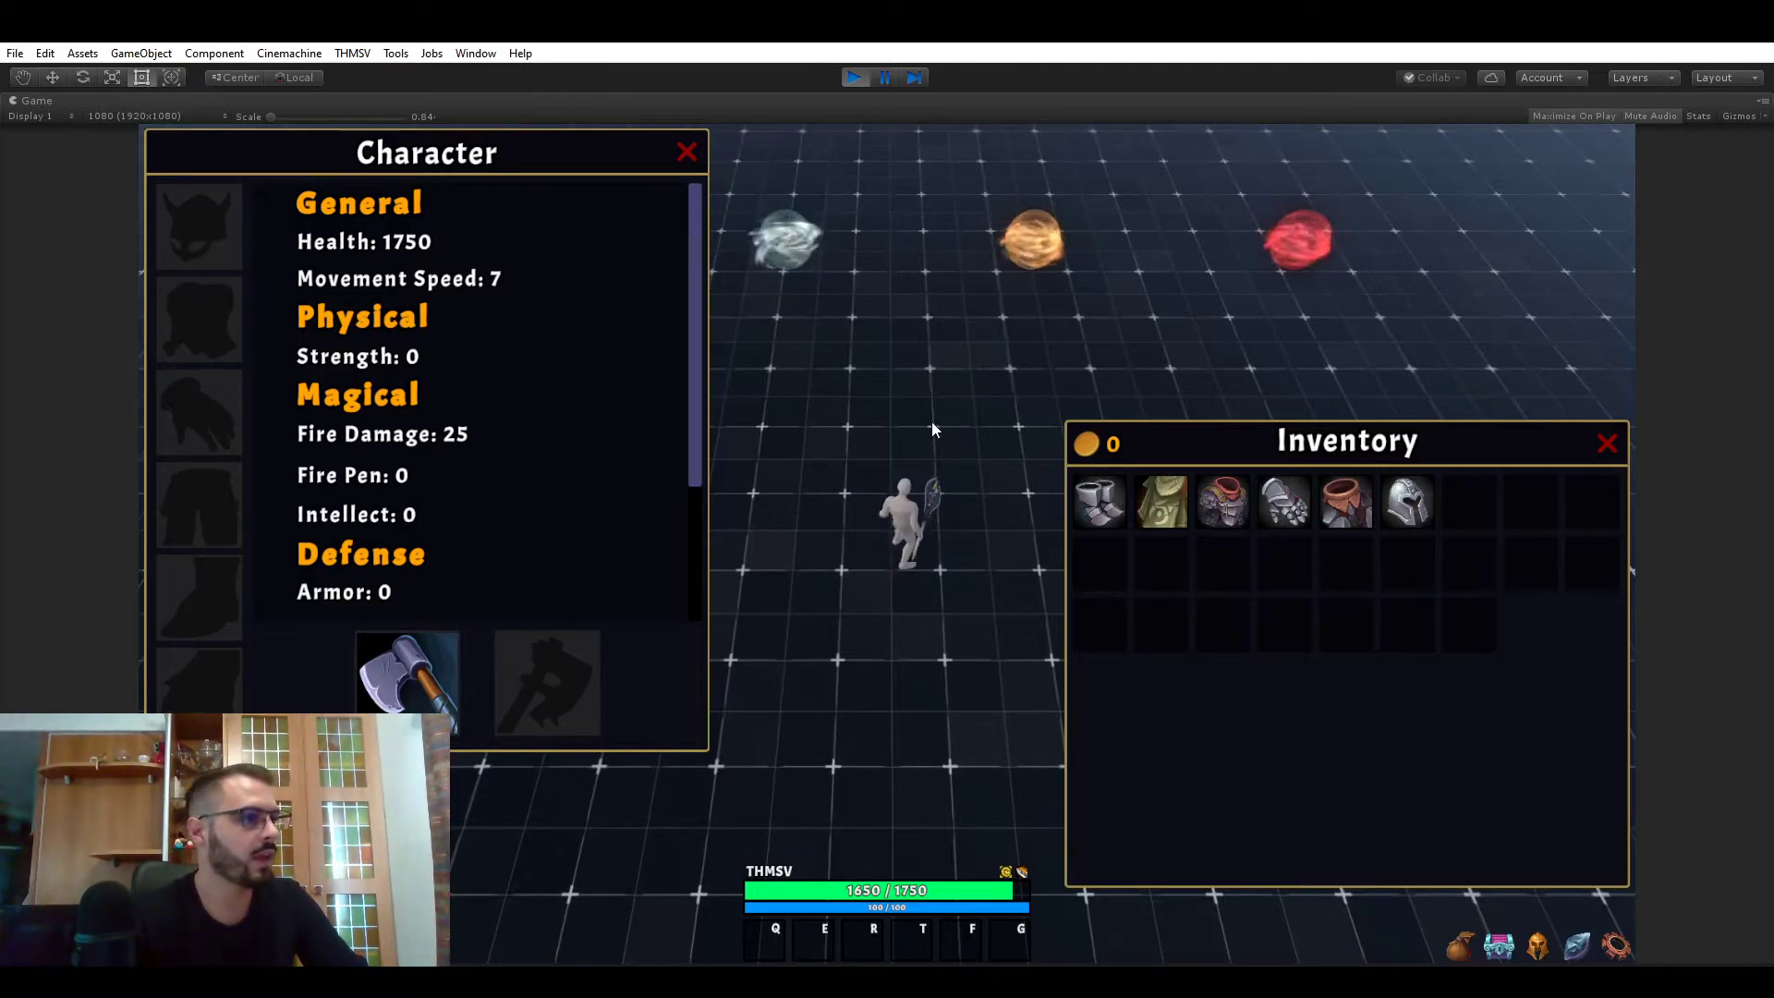
left_click(1010, 534)
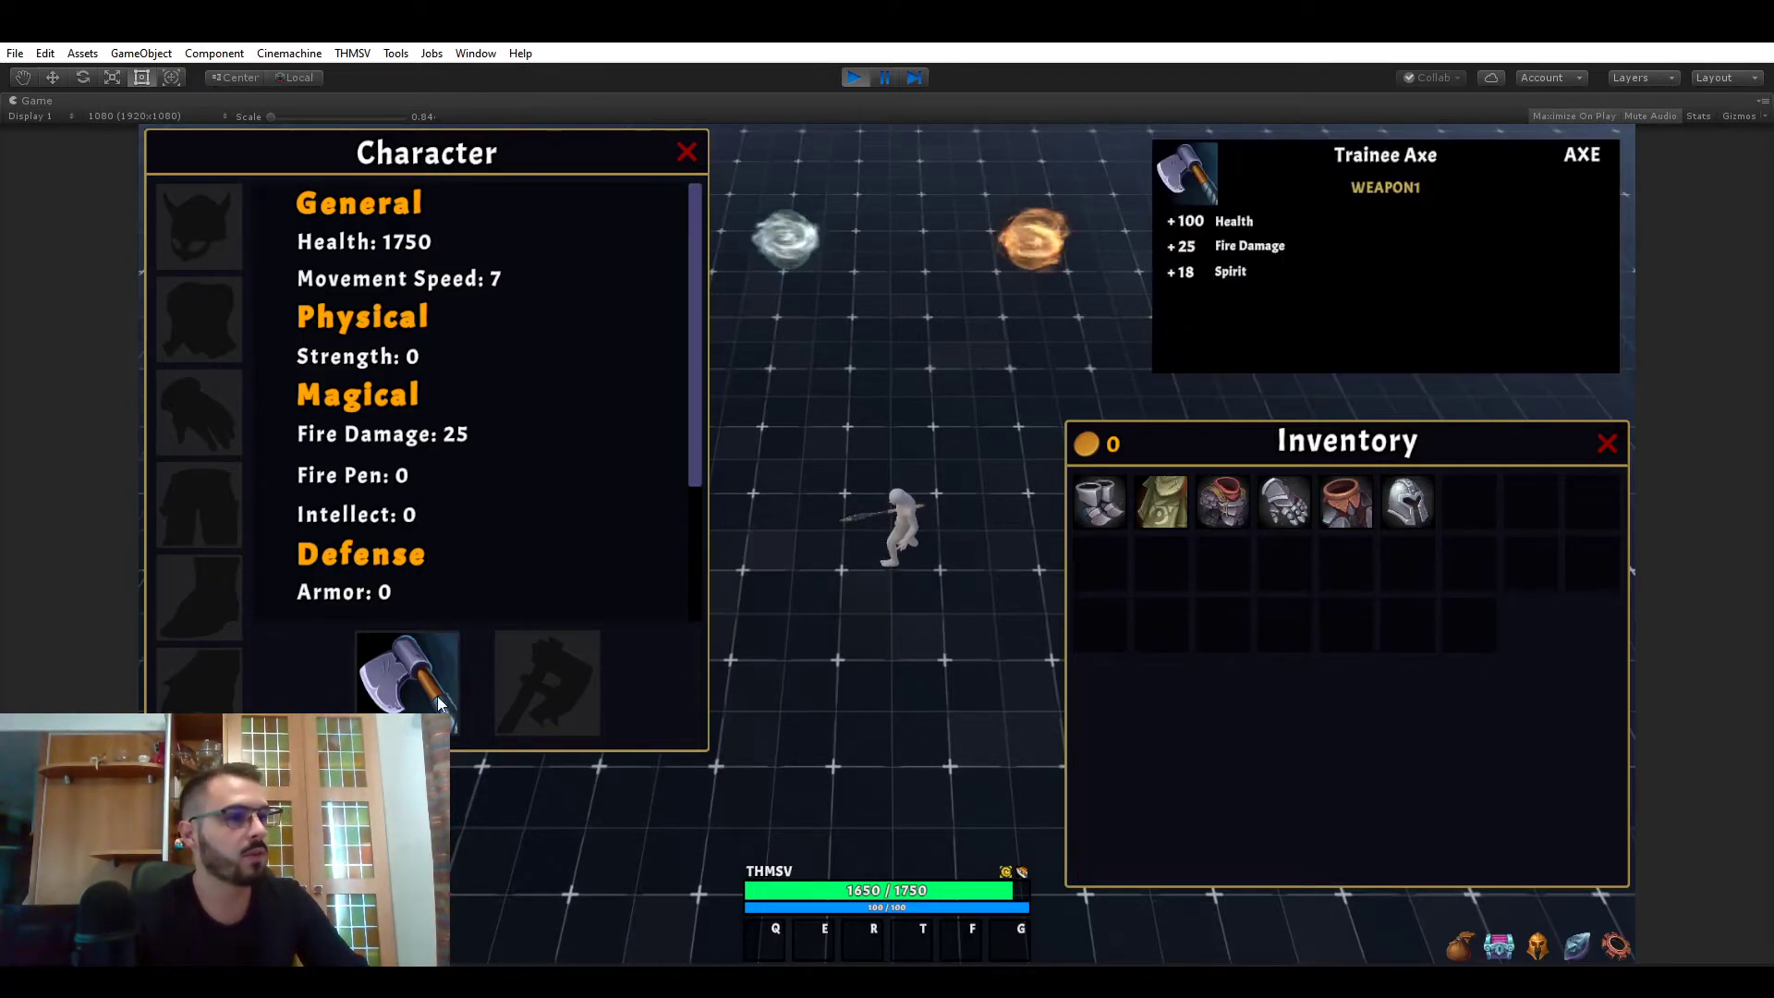
- Unequip and re-equip the axe, then rearrange the helmet and other inventory items
right_click(386, 671)
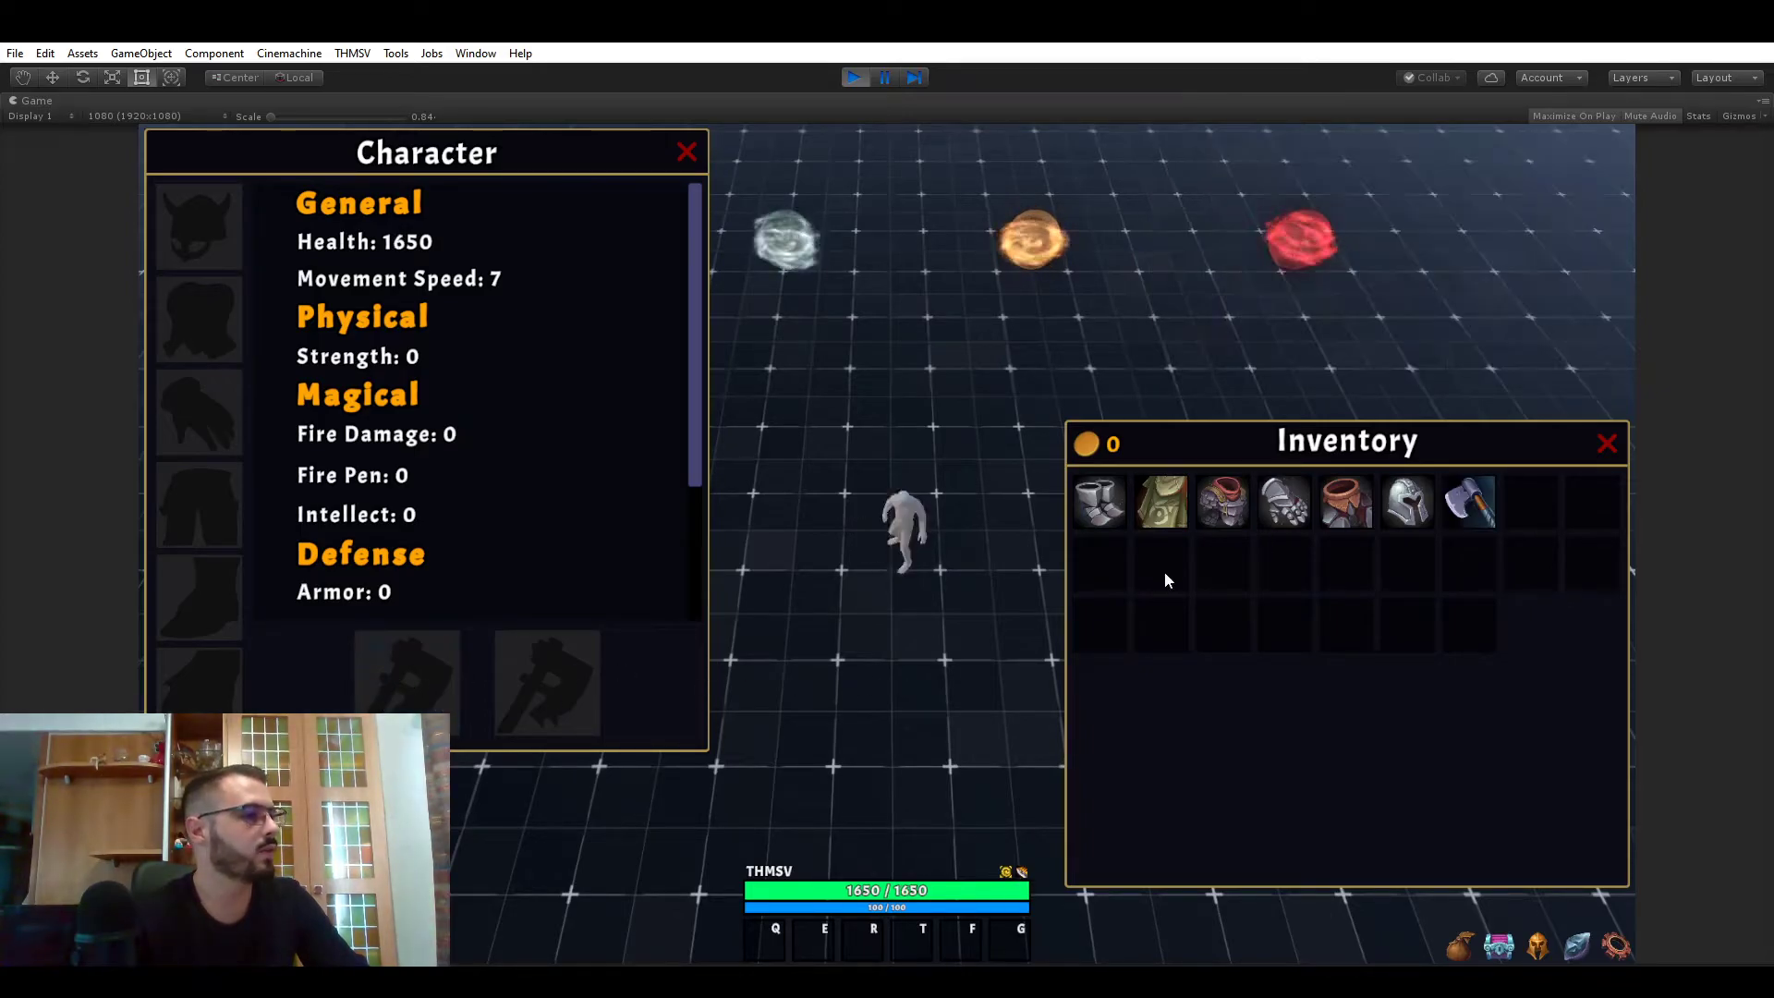
right_click(1487, 497)
left_click_drag(1405, 502, 1472, 630)
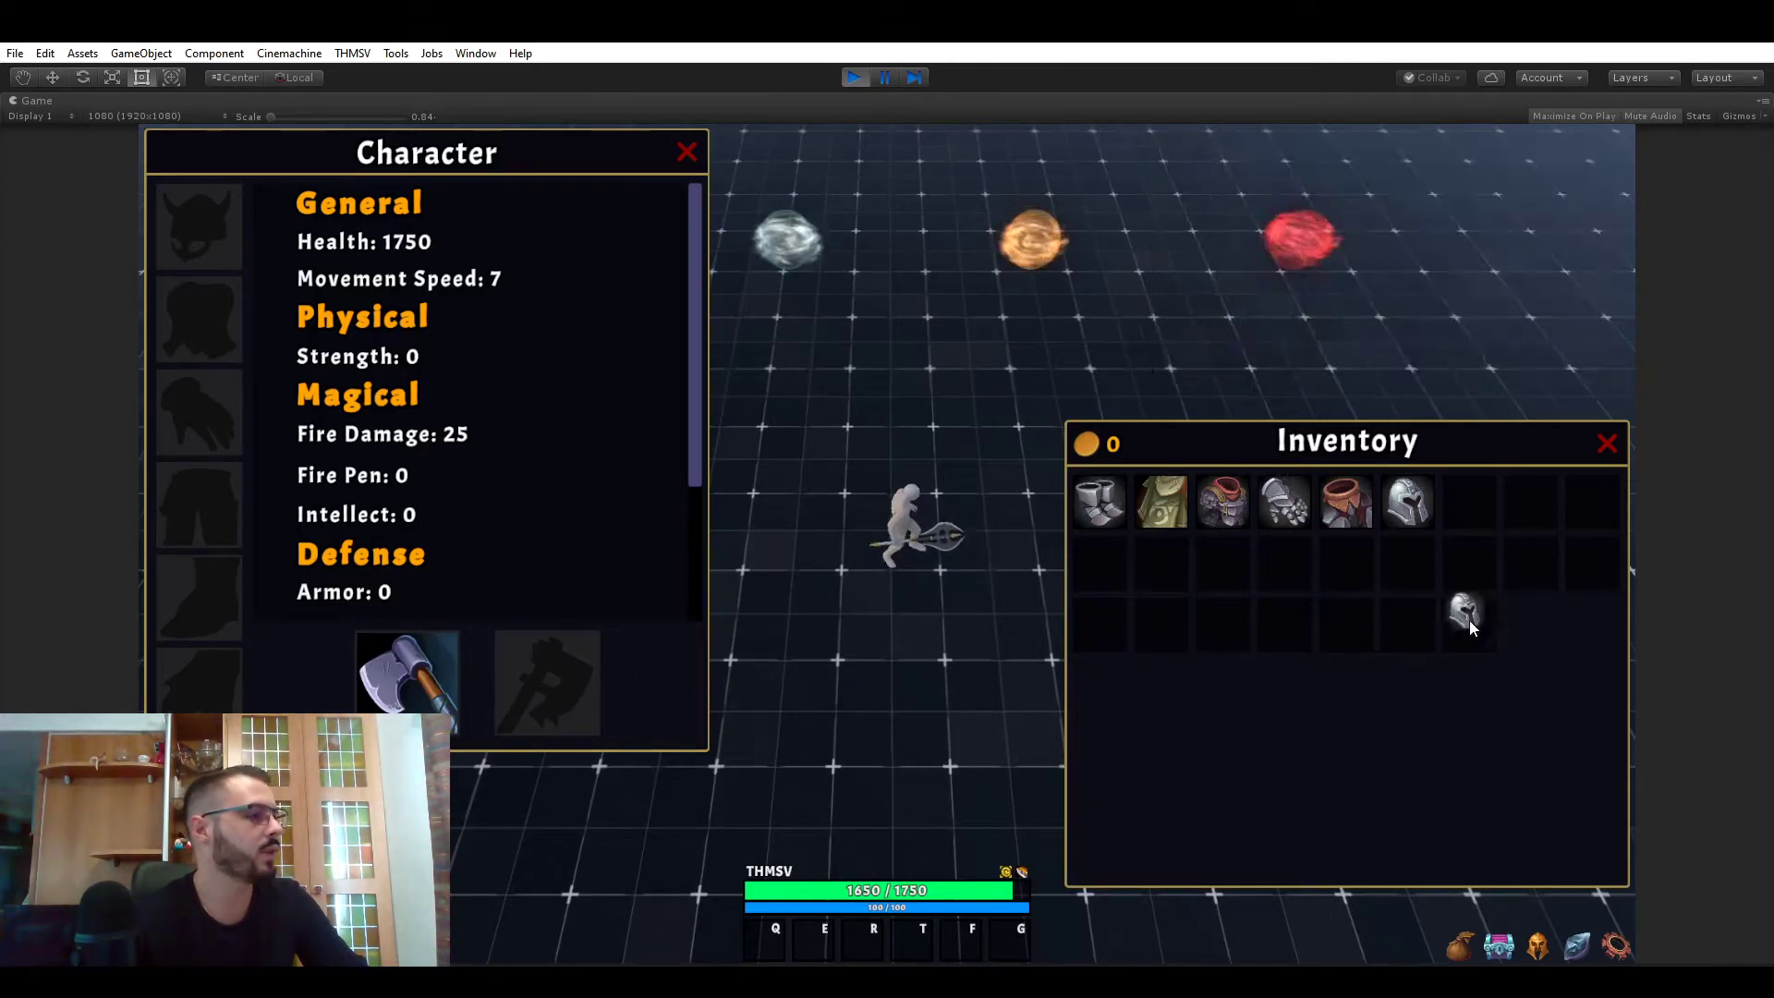
left_click_drag(1348, 506, 1338, 618)
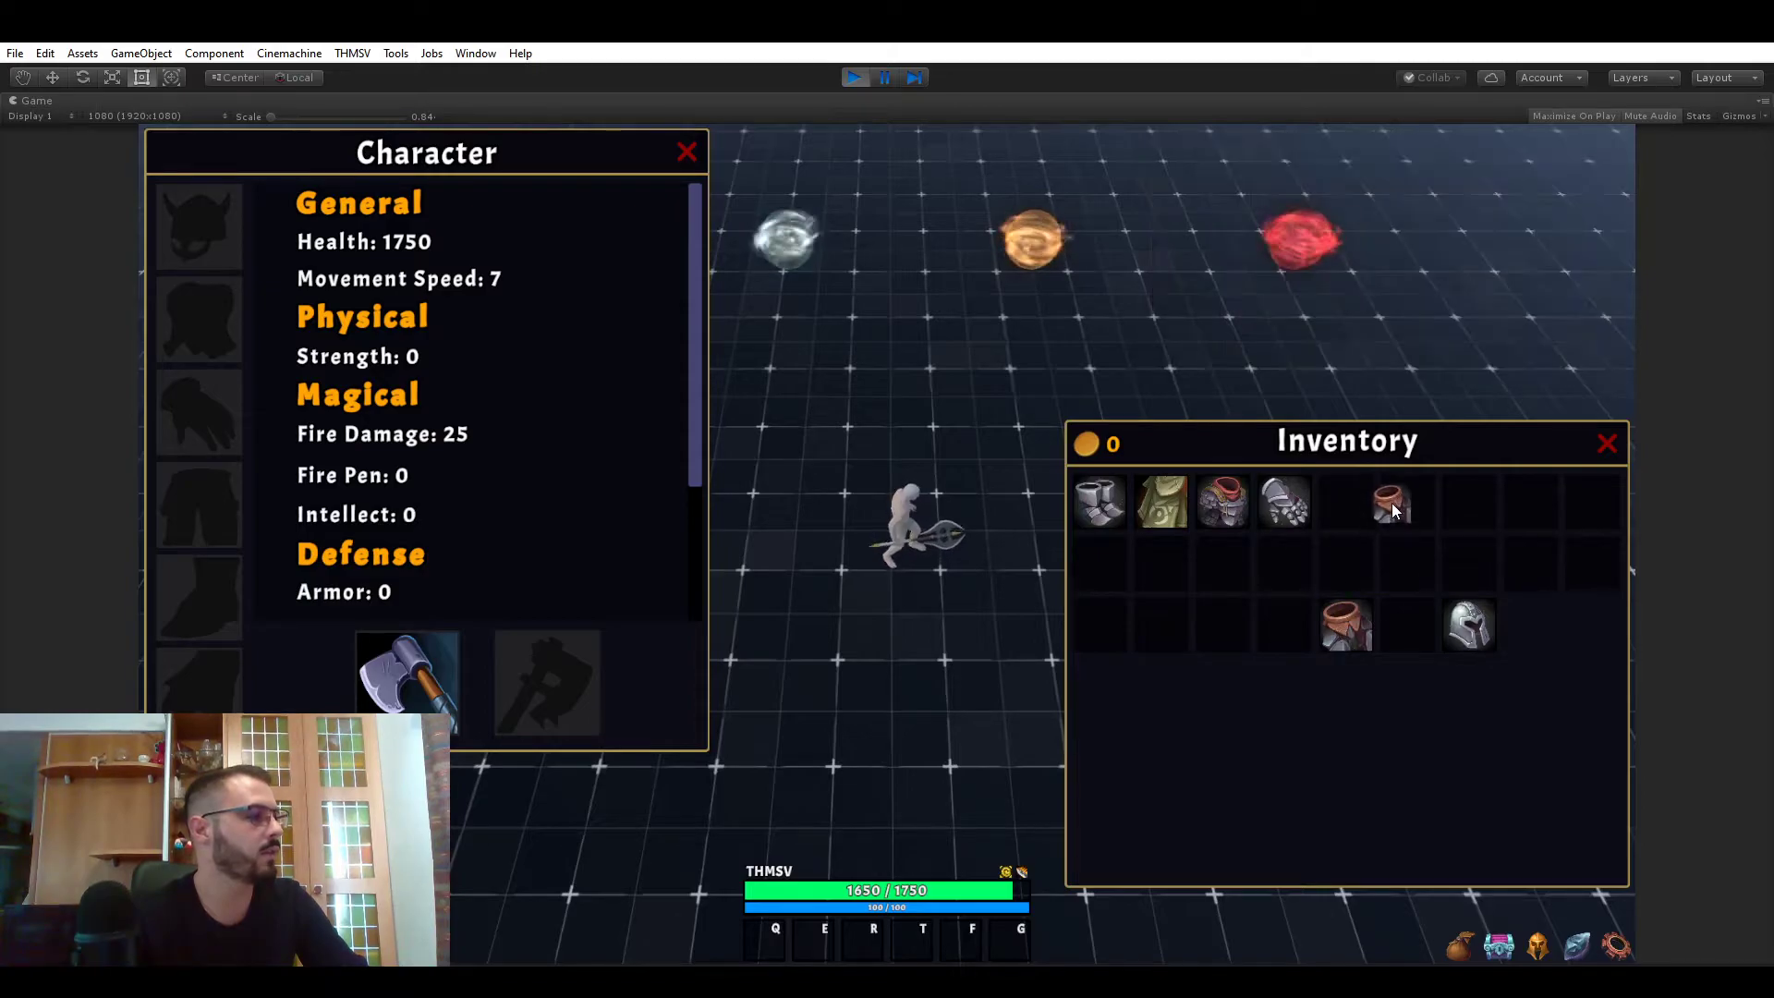
left_click_drag(1467, 623, 1406, 502)
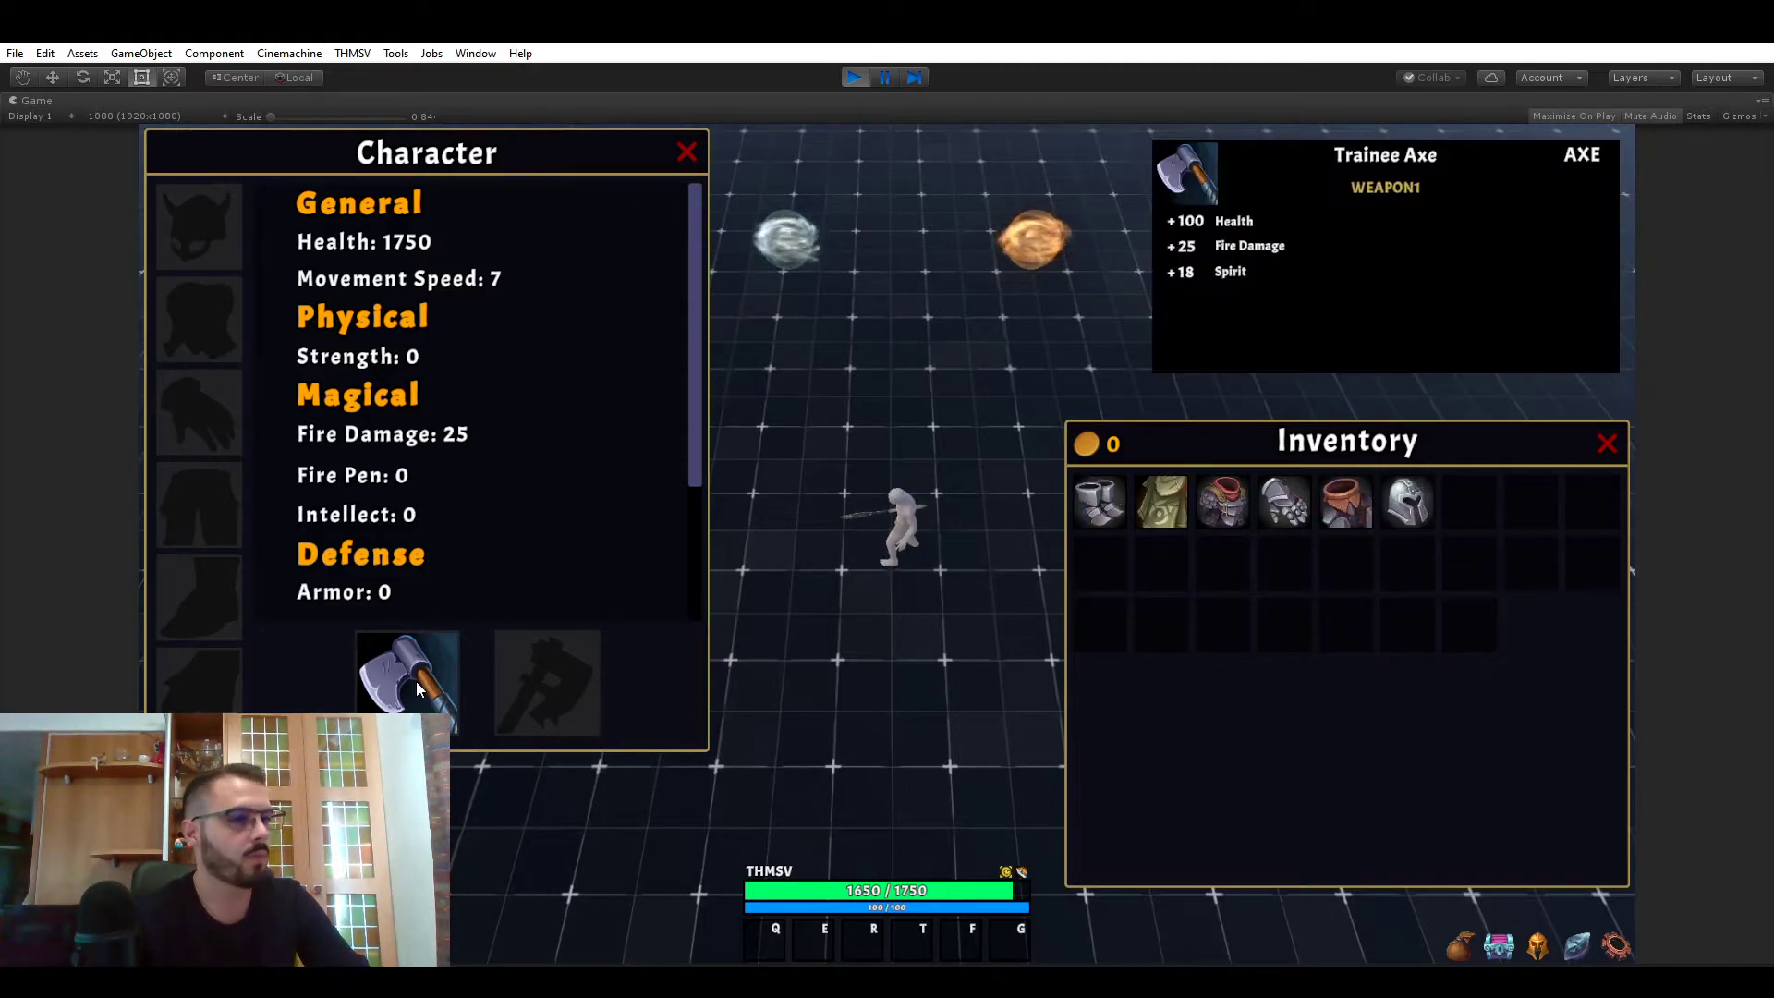
- Open the RPG Builder window, move it aside, and close it again
left_click(352, 53)
left_click(386, 76)
left_click_drag(555, 153, 701, 181)
left_click(1253, 178)
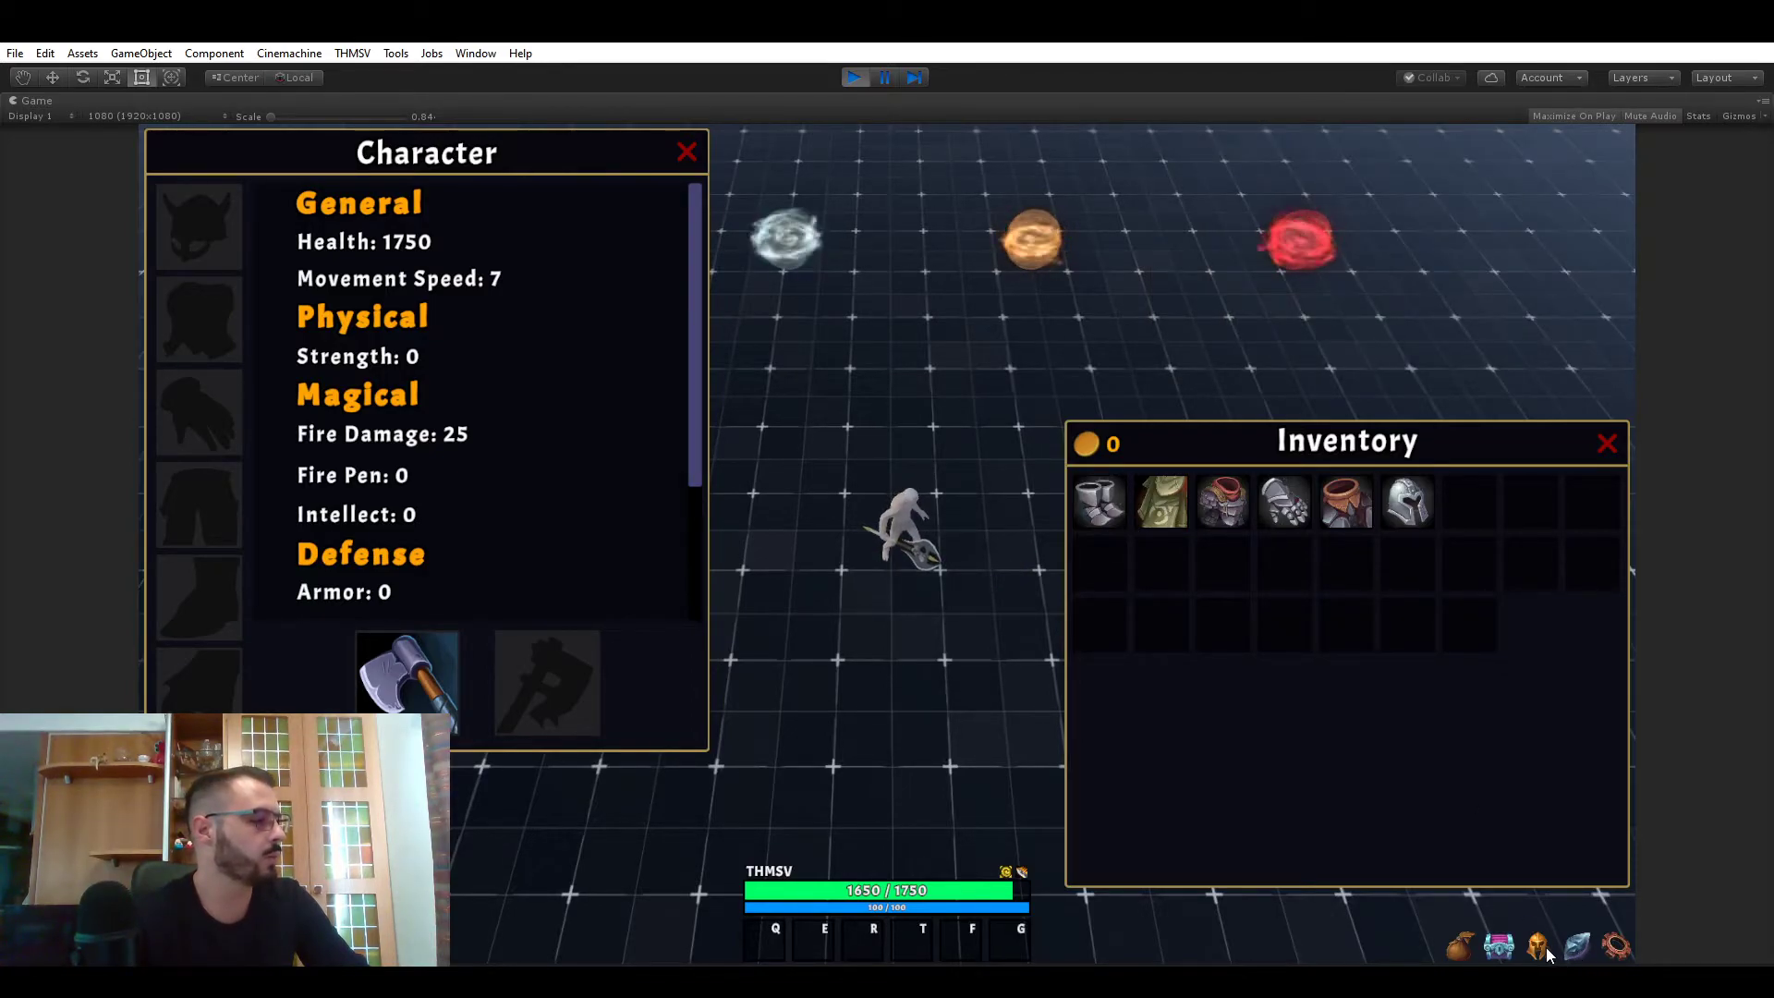
- Get the Trainee Staff via the developer panel and equip it as a second weapon
key("F1")
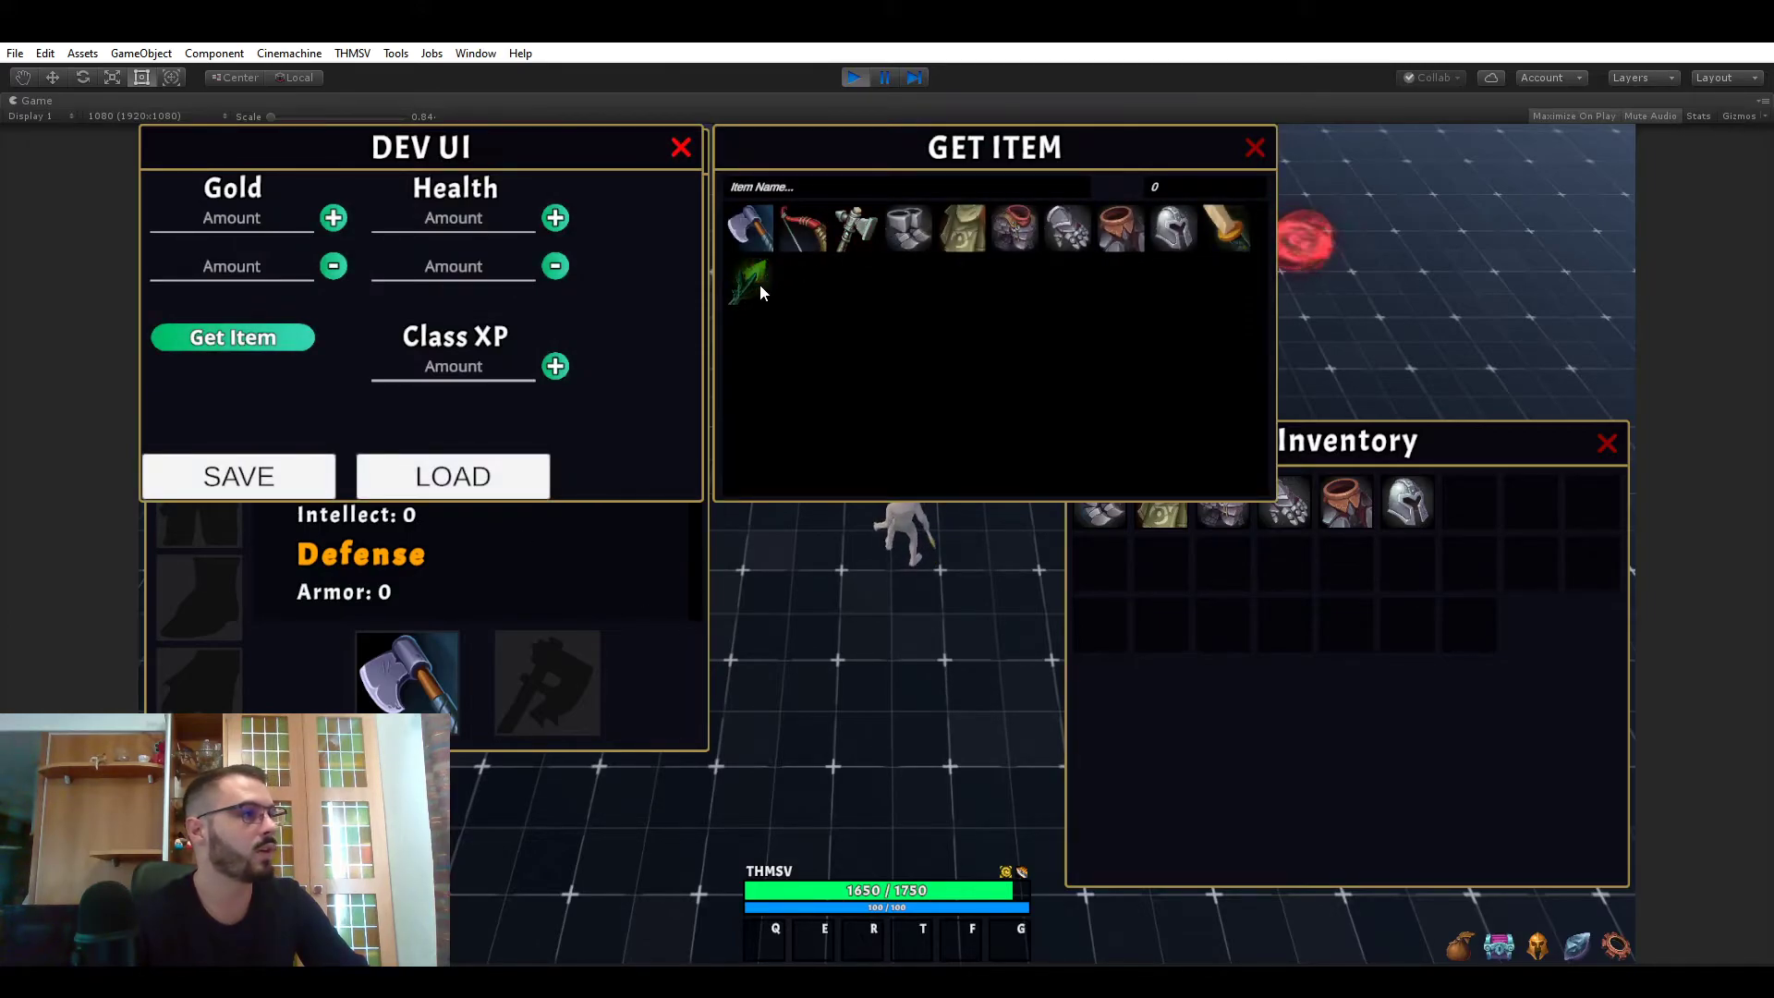
left_click(754, 281)
left_click(681, 148)
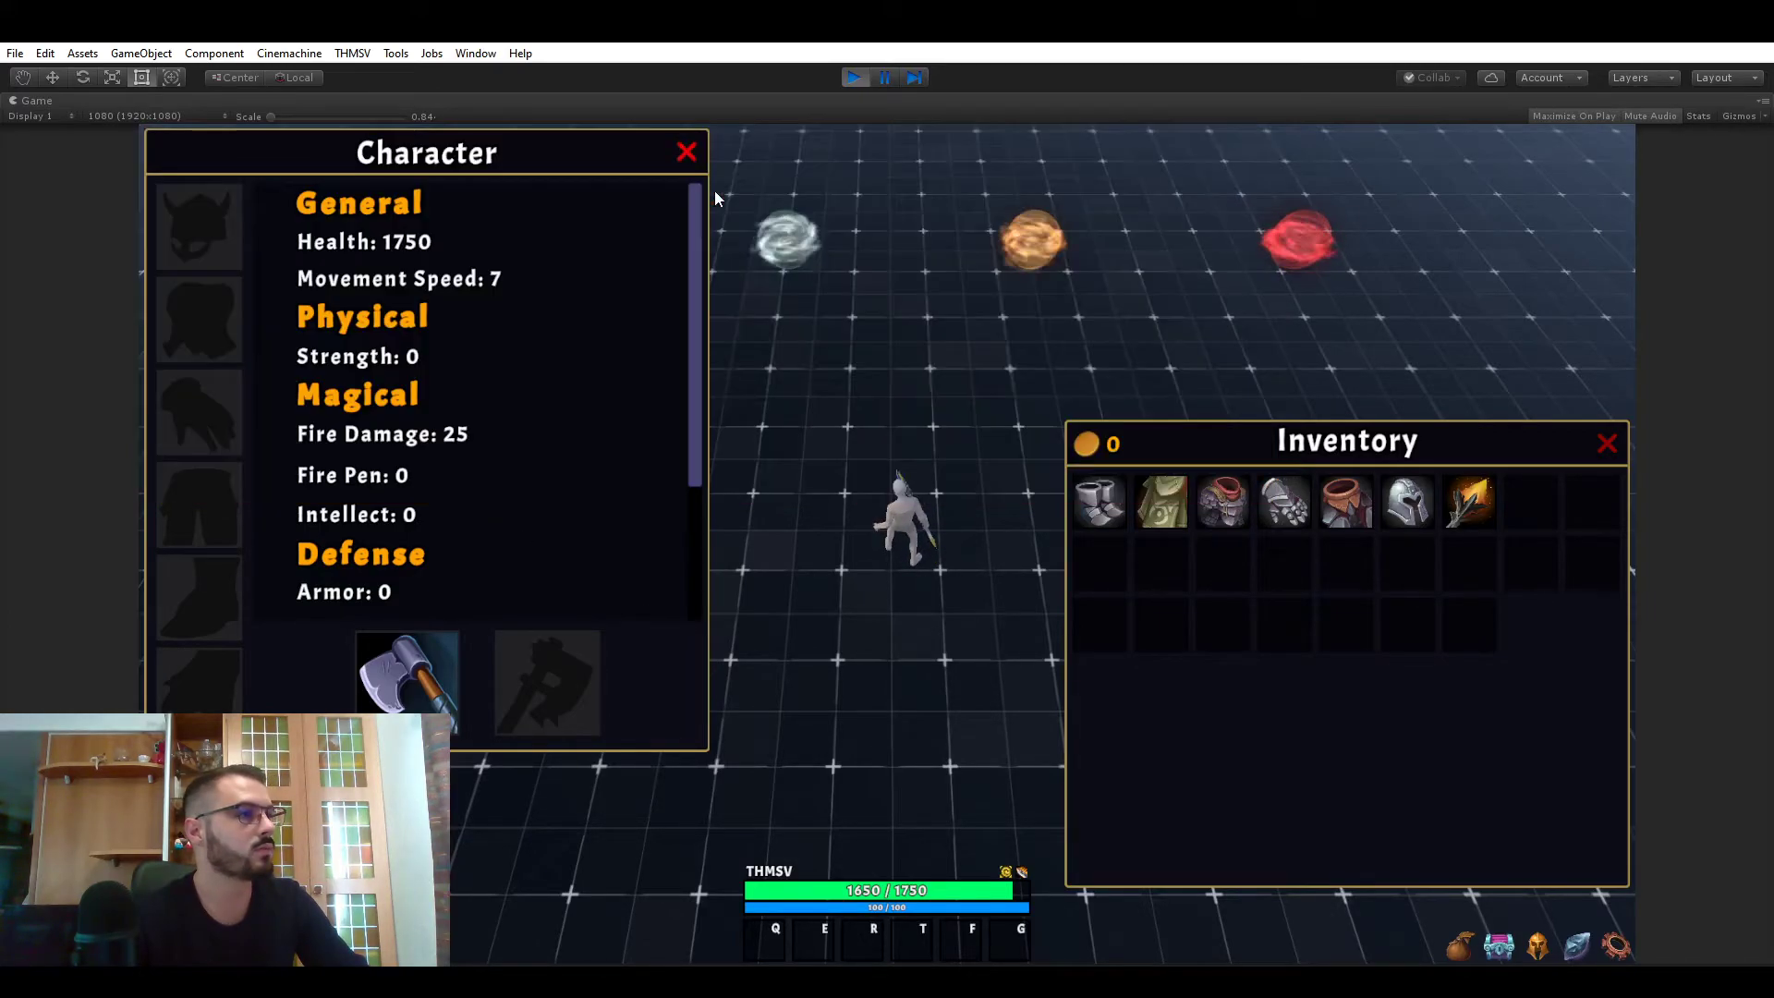
right_click(1469, 502)
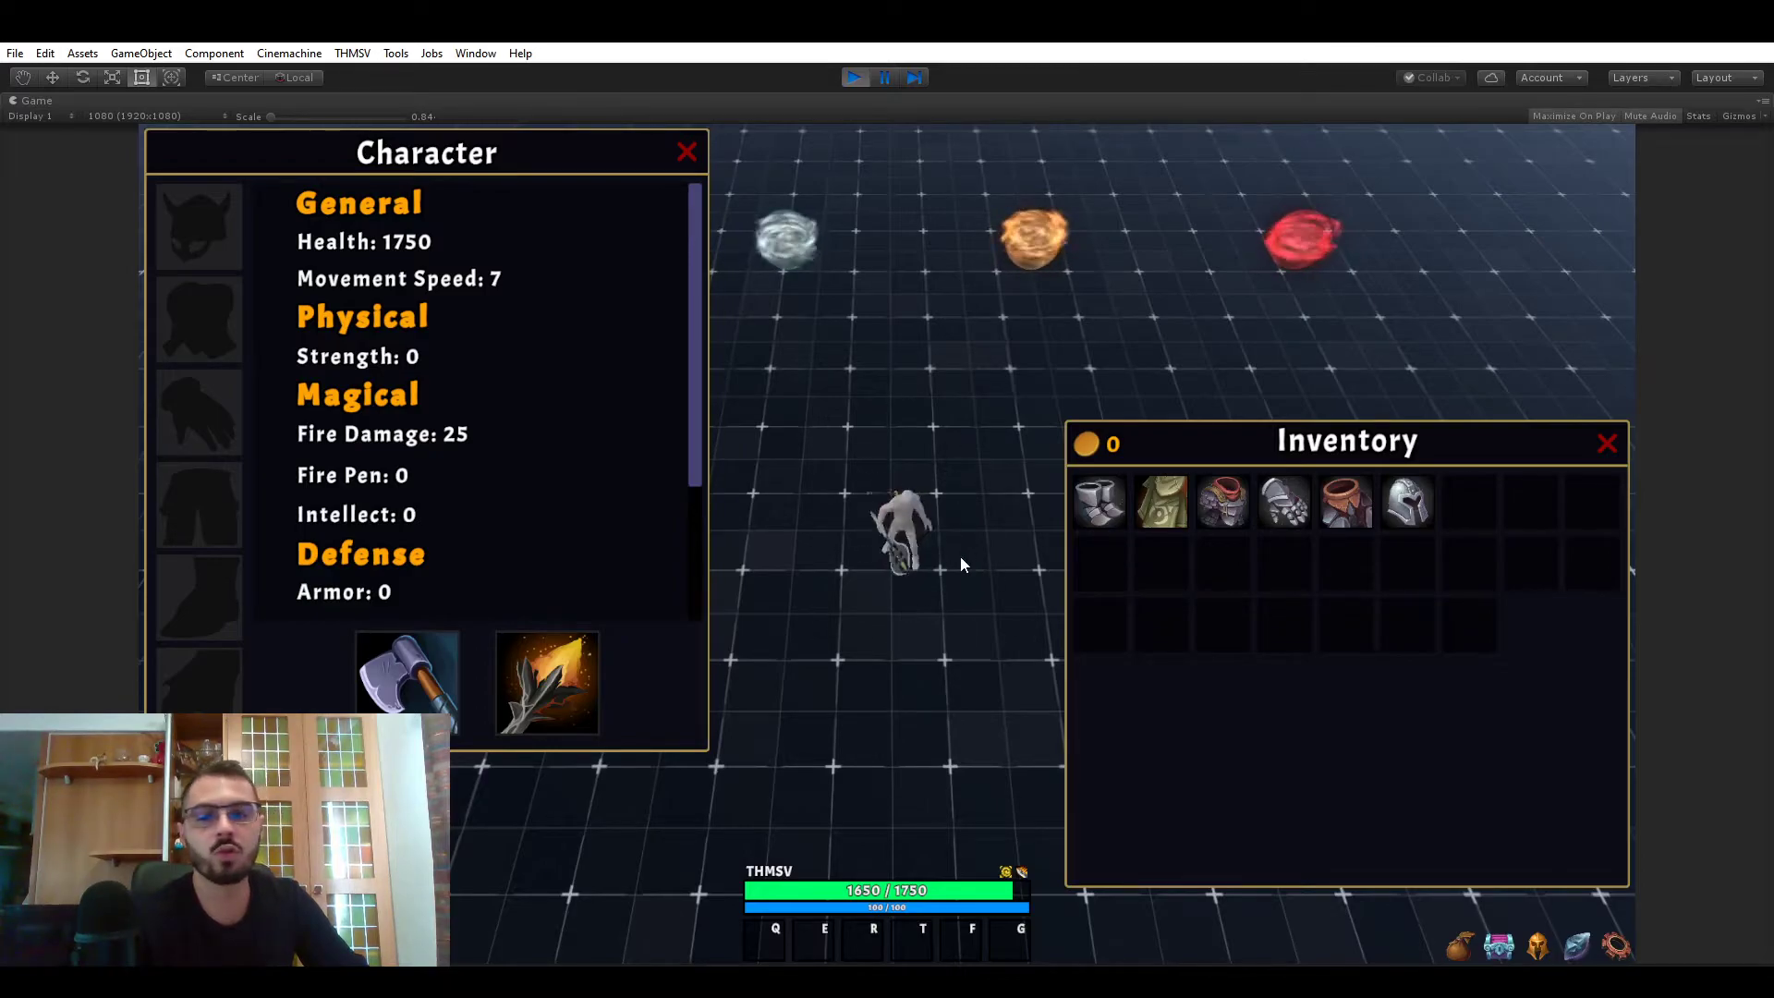
left_click(985, 535)
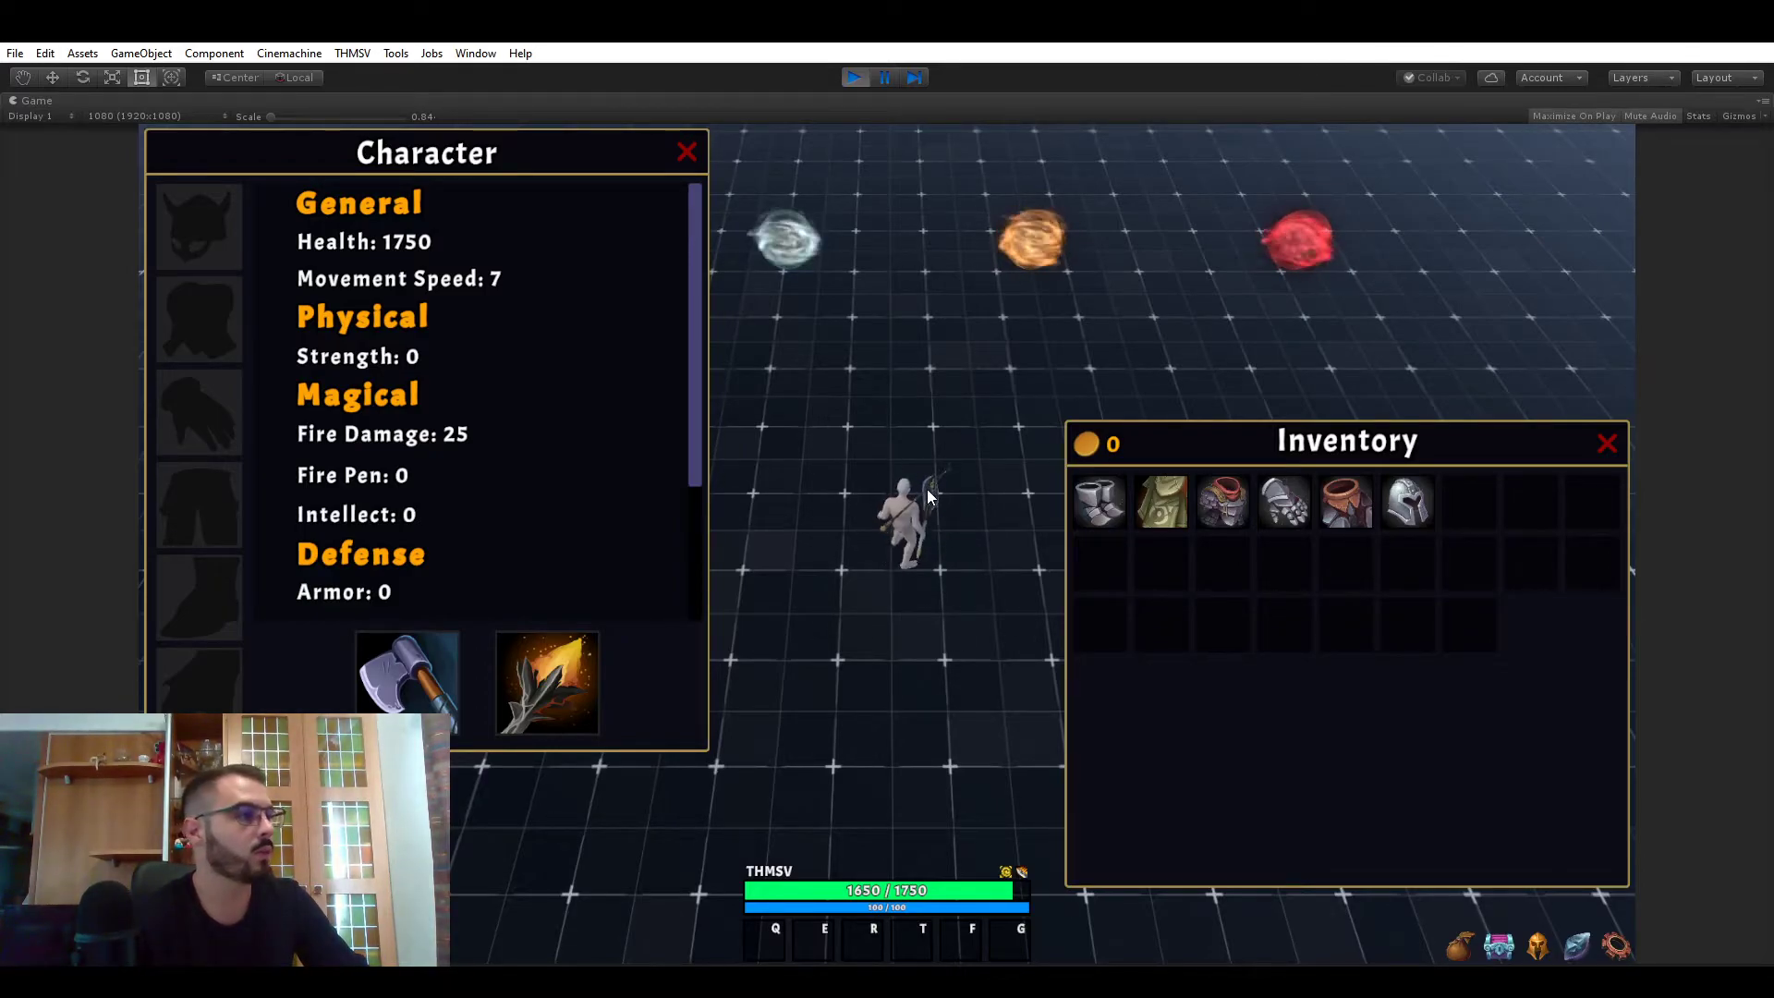
- Equip the plate boots, cape, chest, gloves, greaves and helmet, reaching health 1810 and armor 17
right_click(1113, 506)
right_click(1162, 514)
right_click(1233, 503)
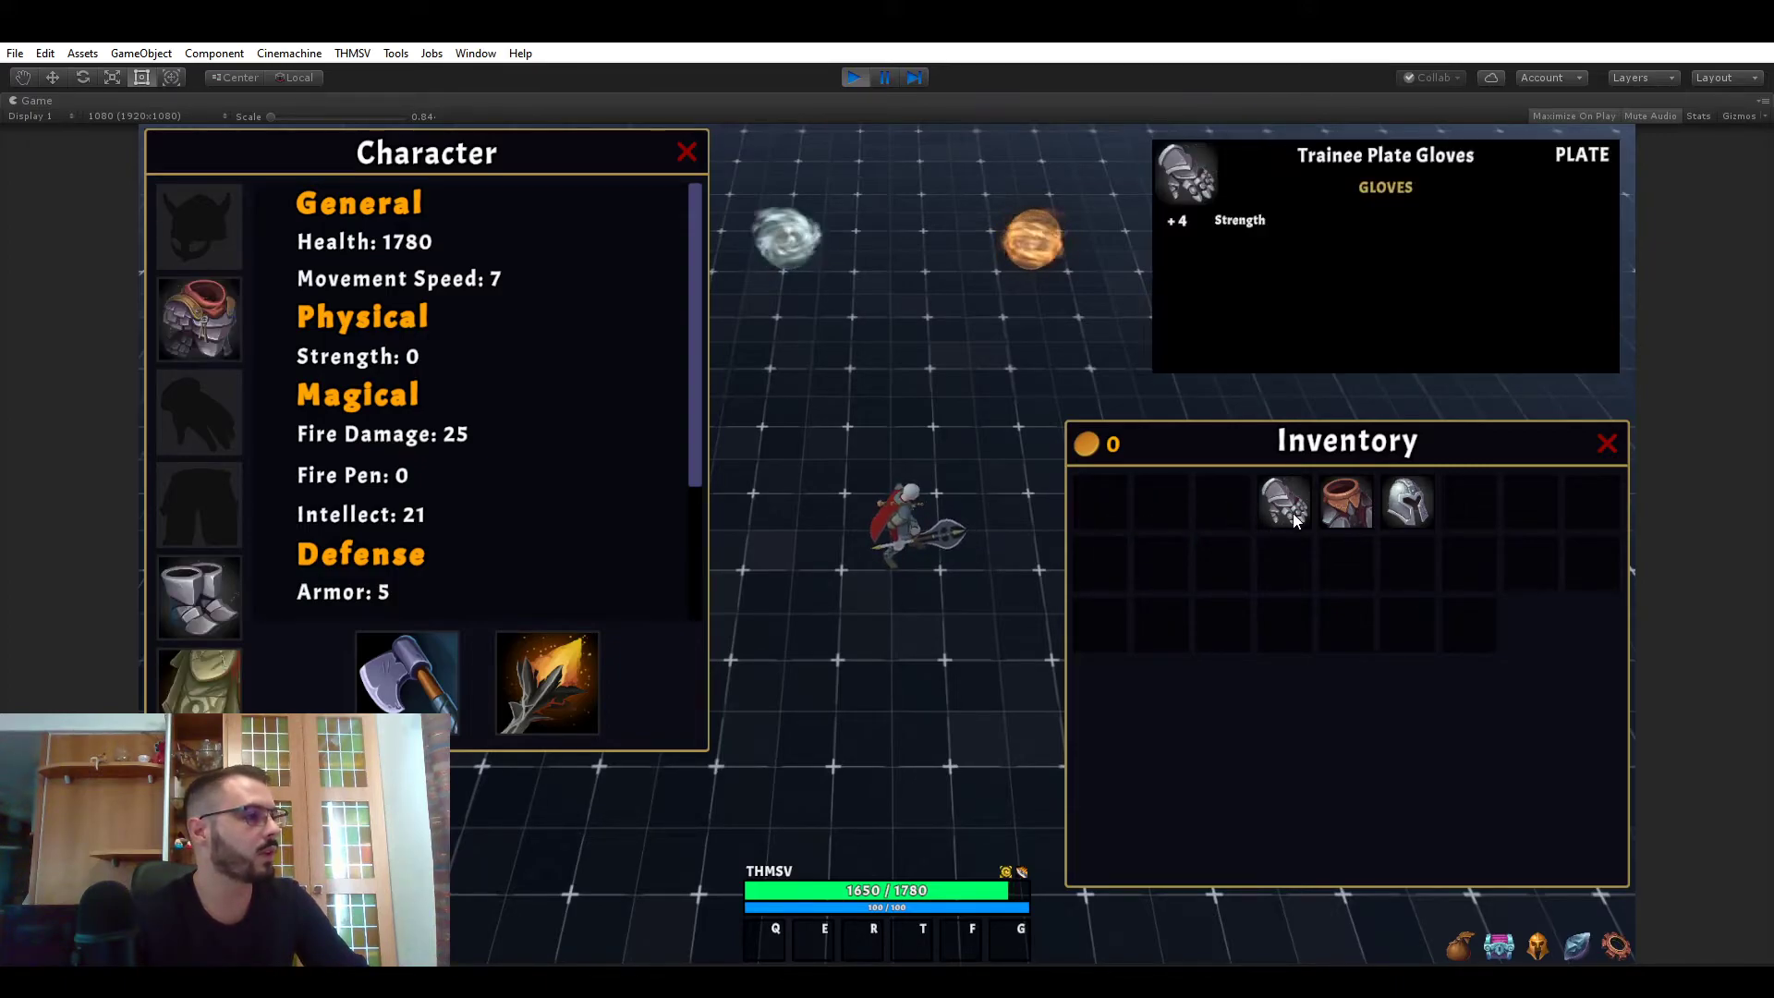
right_click(1284, 505)
right_click(1349, 511)
right_click(1399, 508)
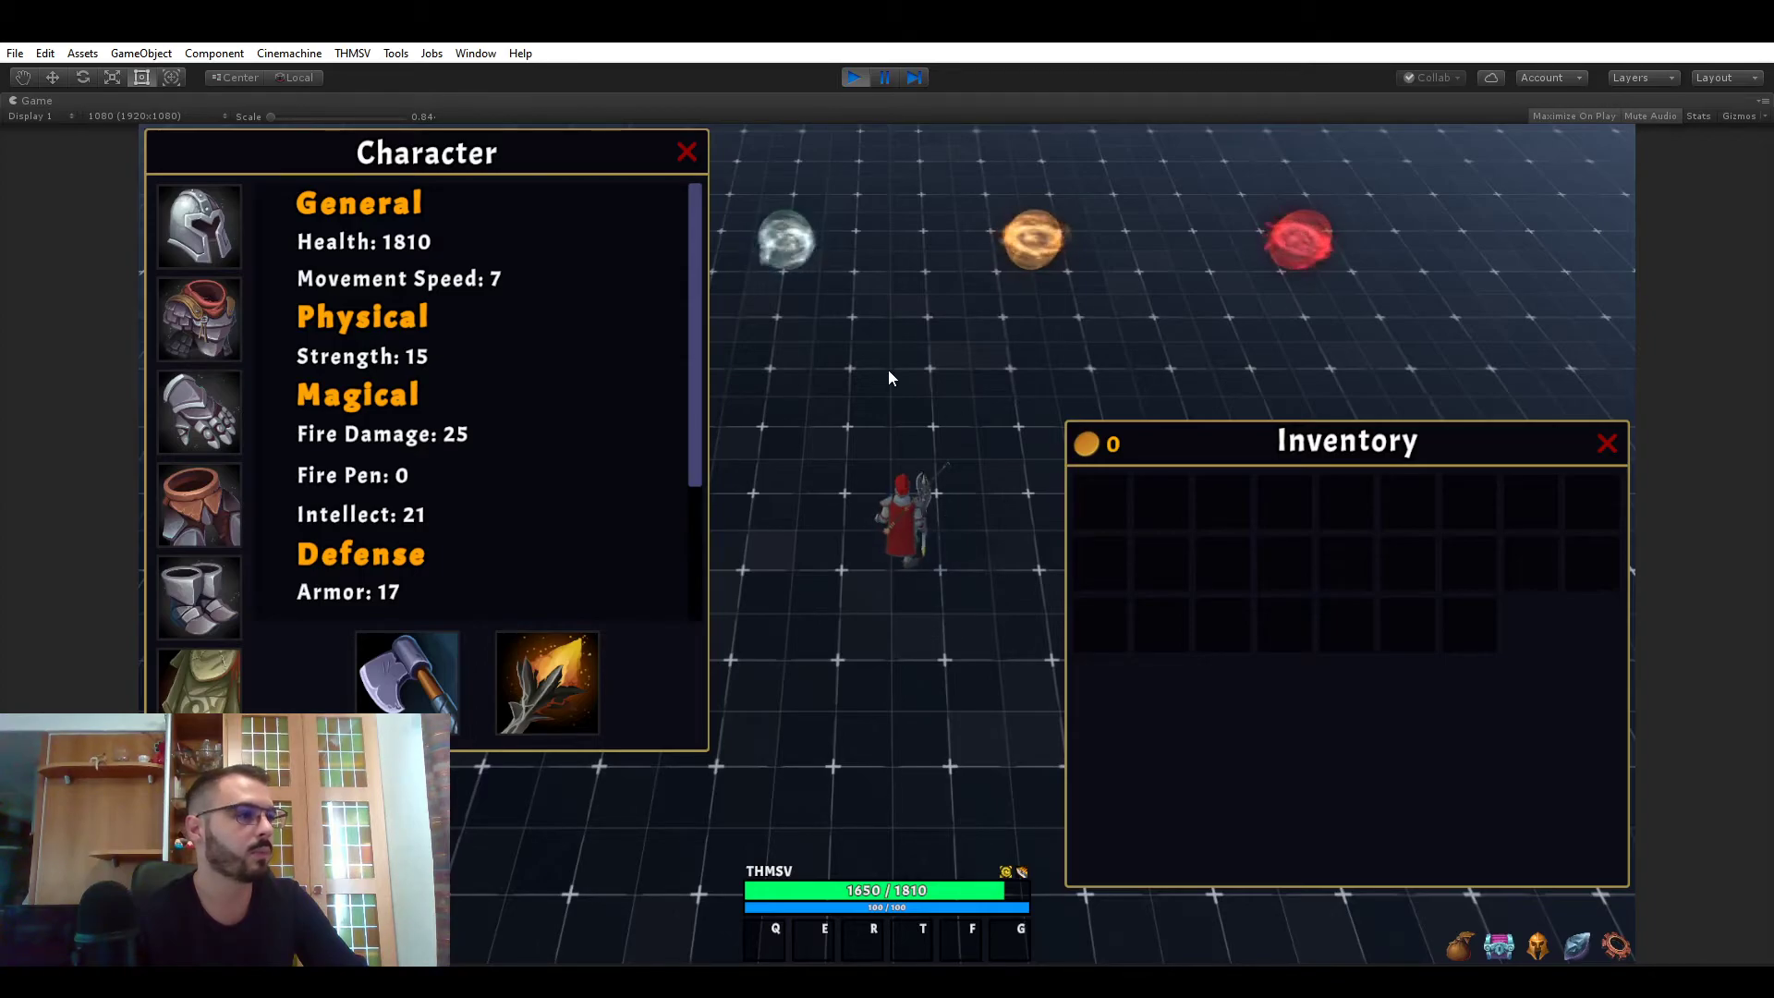
- Open RPG Builder's General Items list and select a Trainee Axe combat value
left_click(352, 52)
left_click(370, 67)
left_click(371, 238)
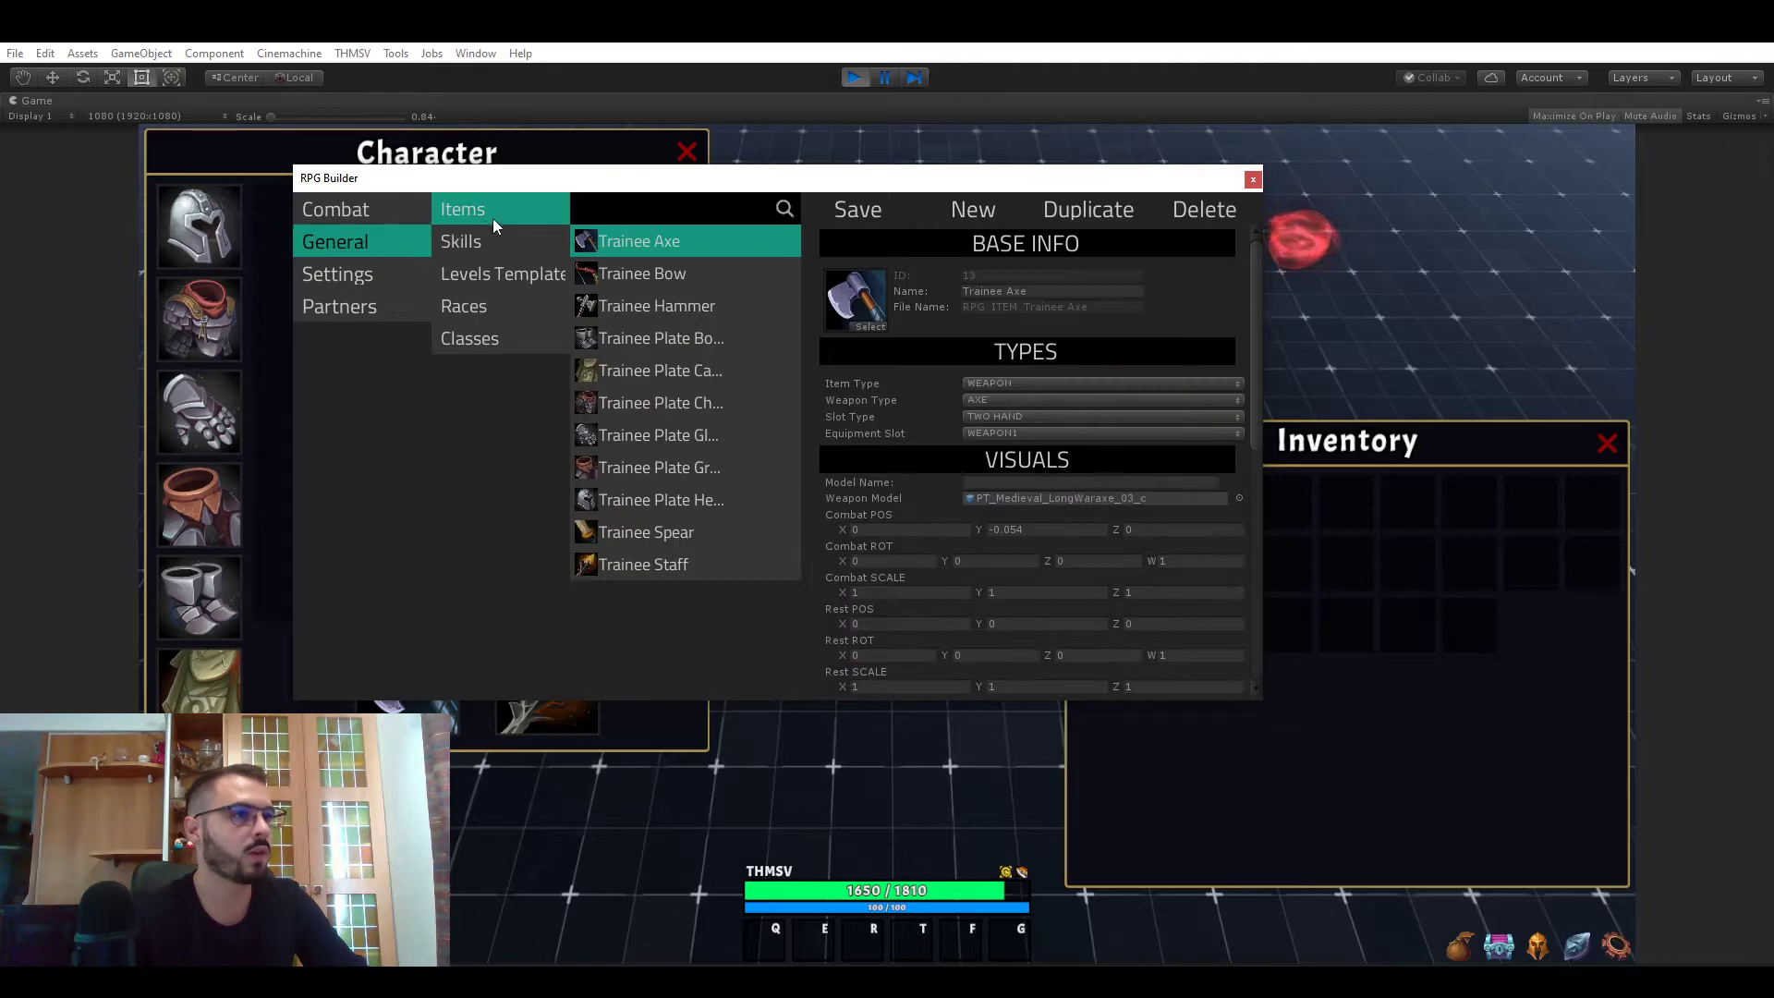
scroll(944, 421, "down", 6)
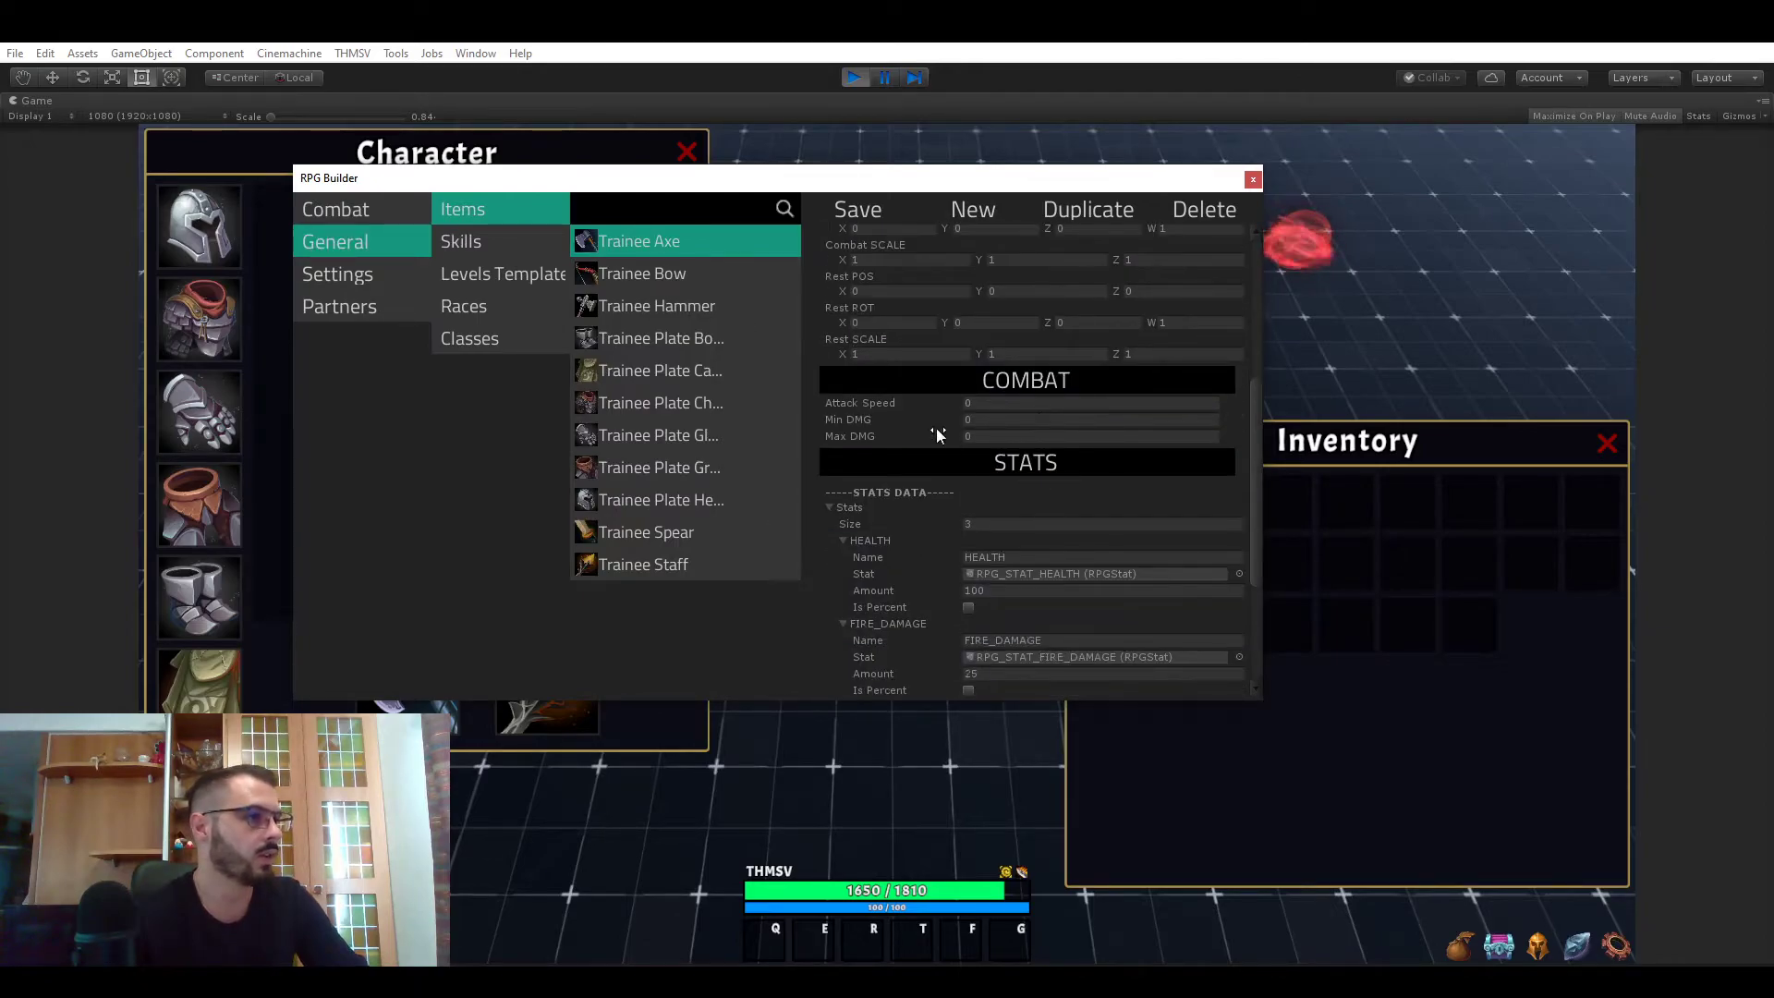
scroll(988, 430, "up", 3)
scroll(988, 430, "down", 3)
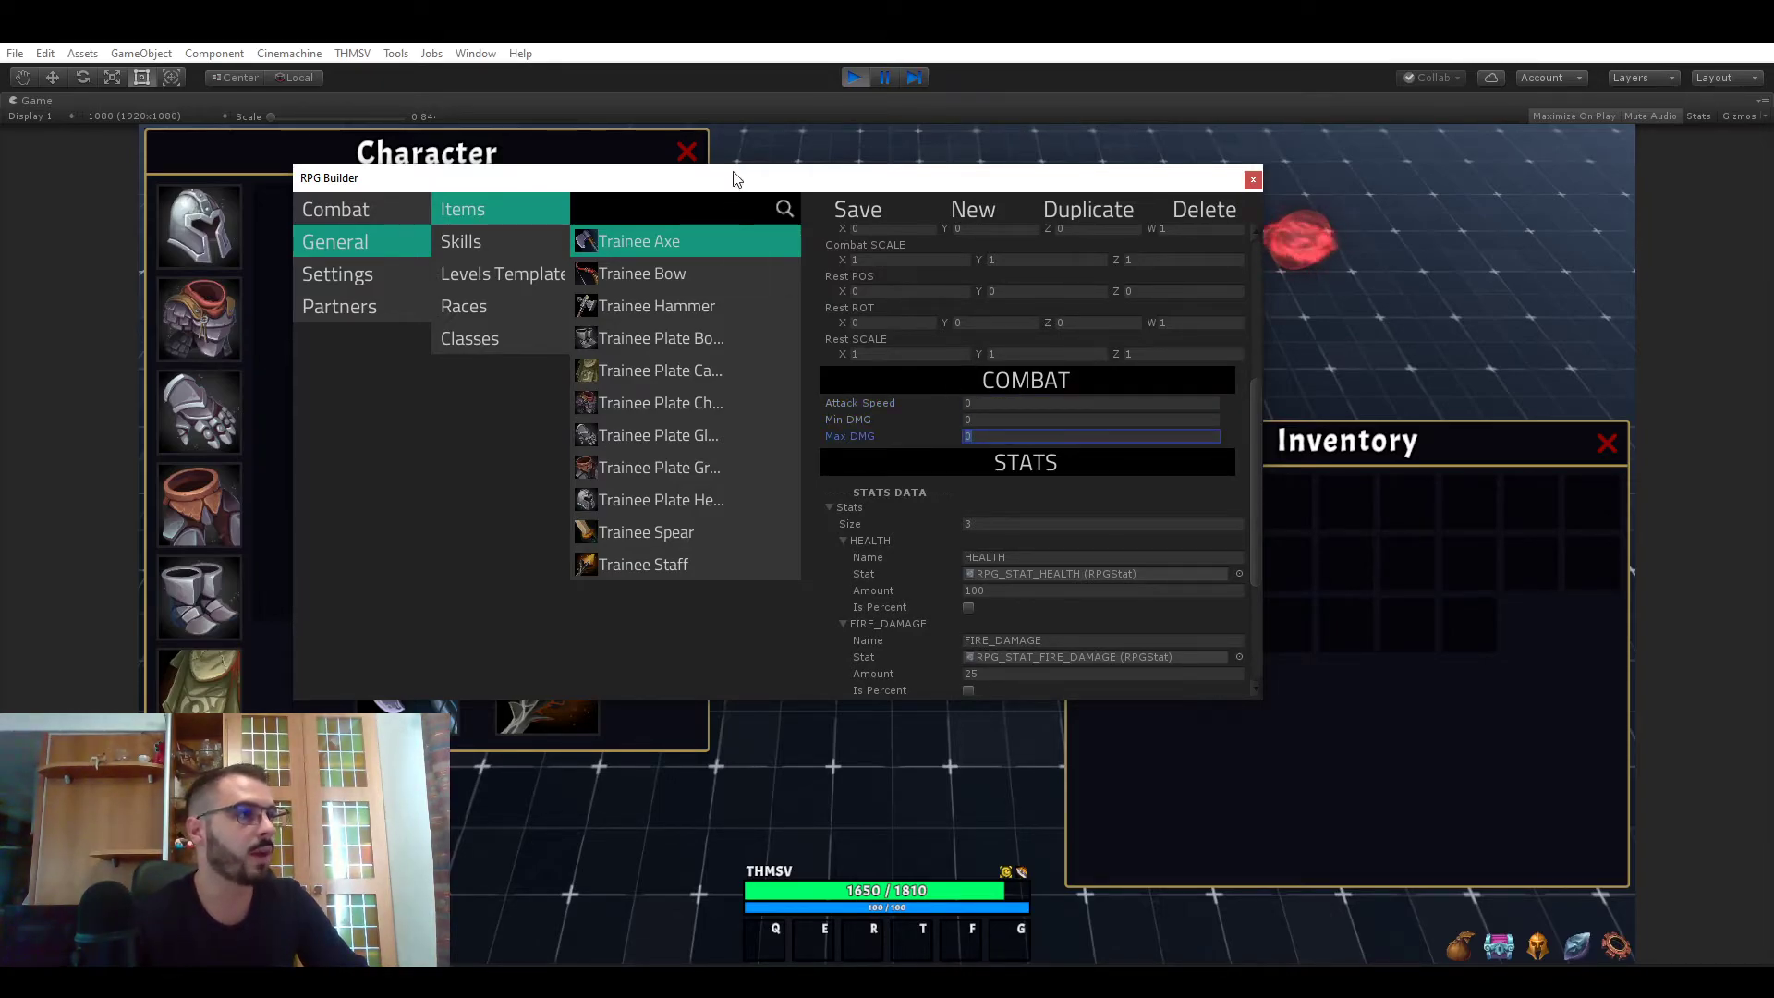
mouse_move(736, 178)
left_mouse_down()
mouse_move(807, 199)
mouse_move(750, 207)
left_mouse_up()
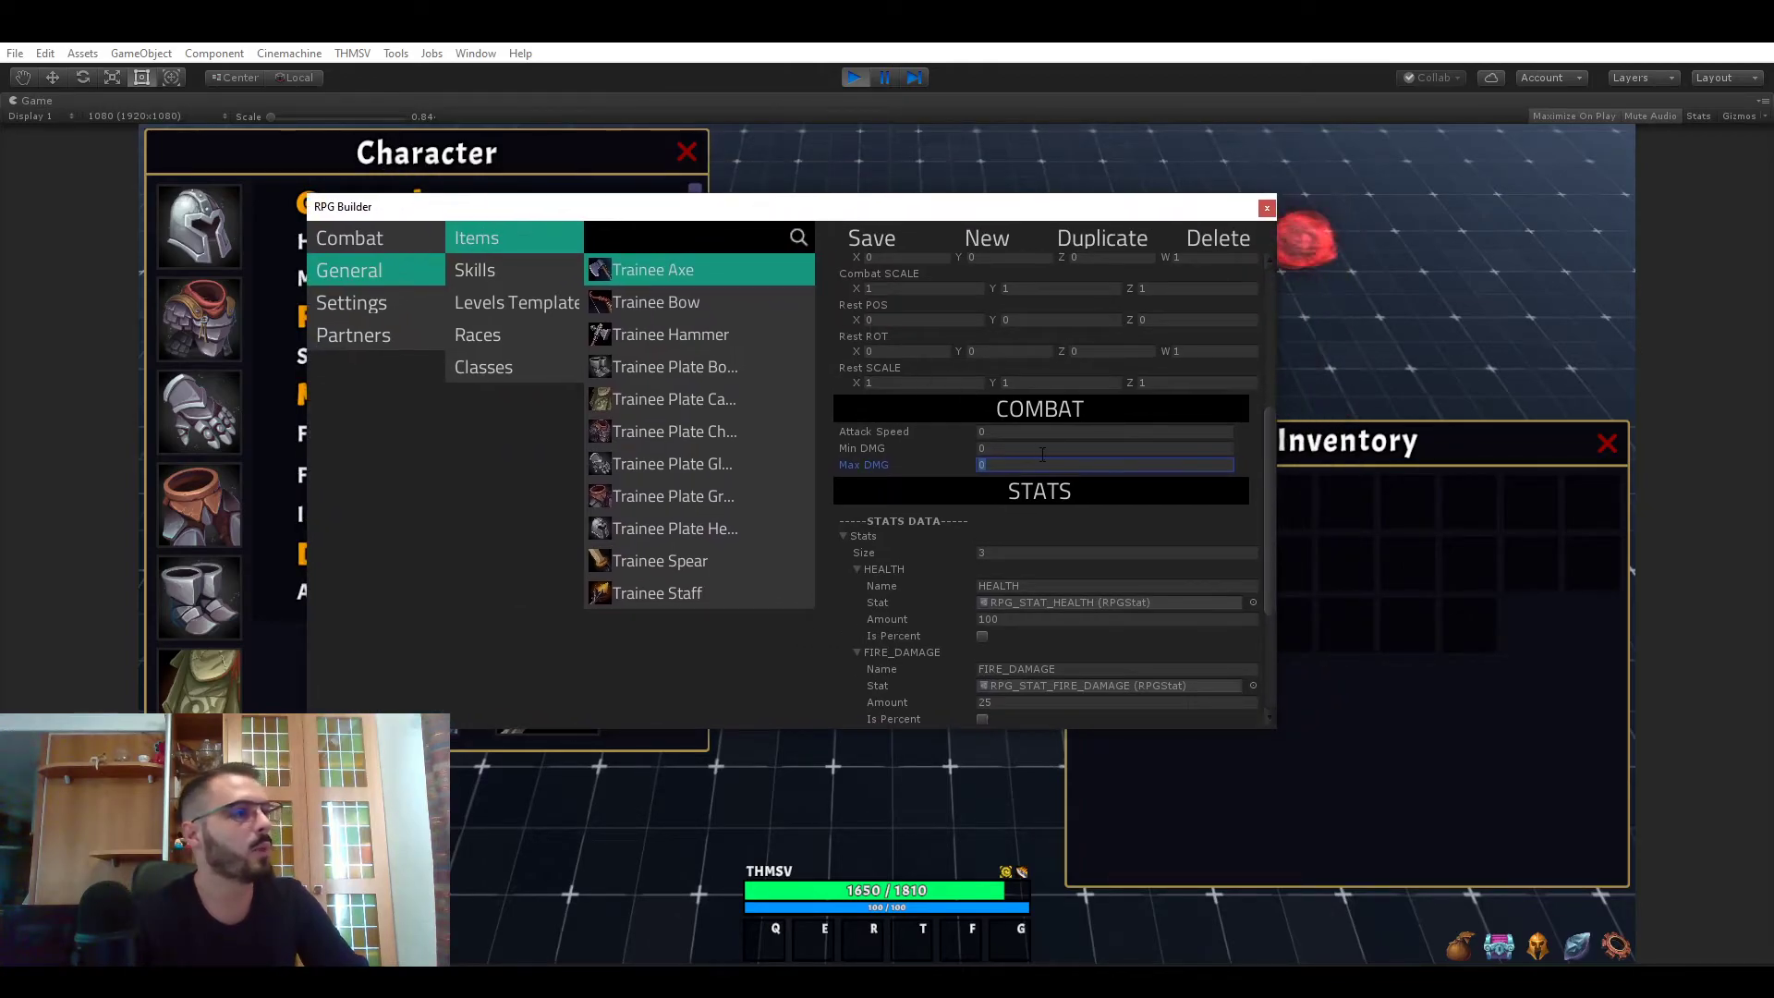
left_click(1031, 433)
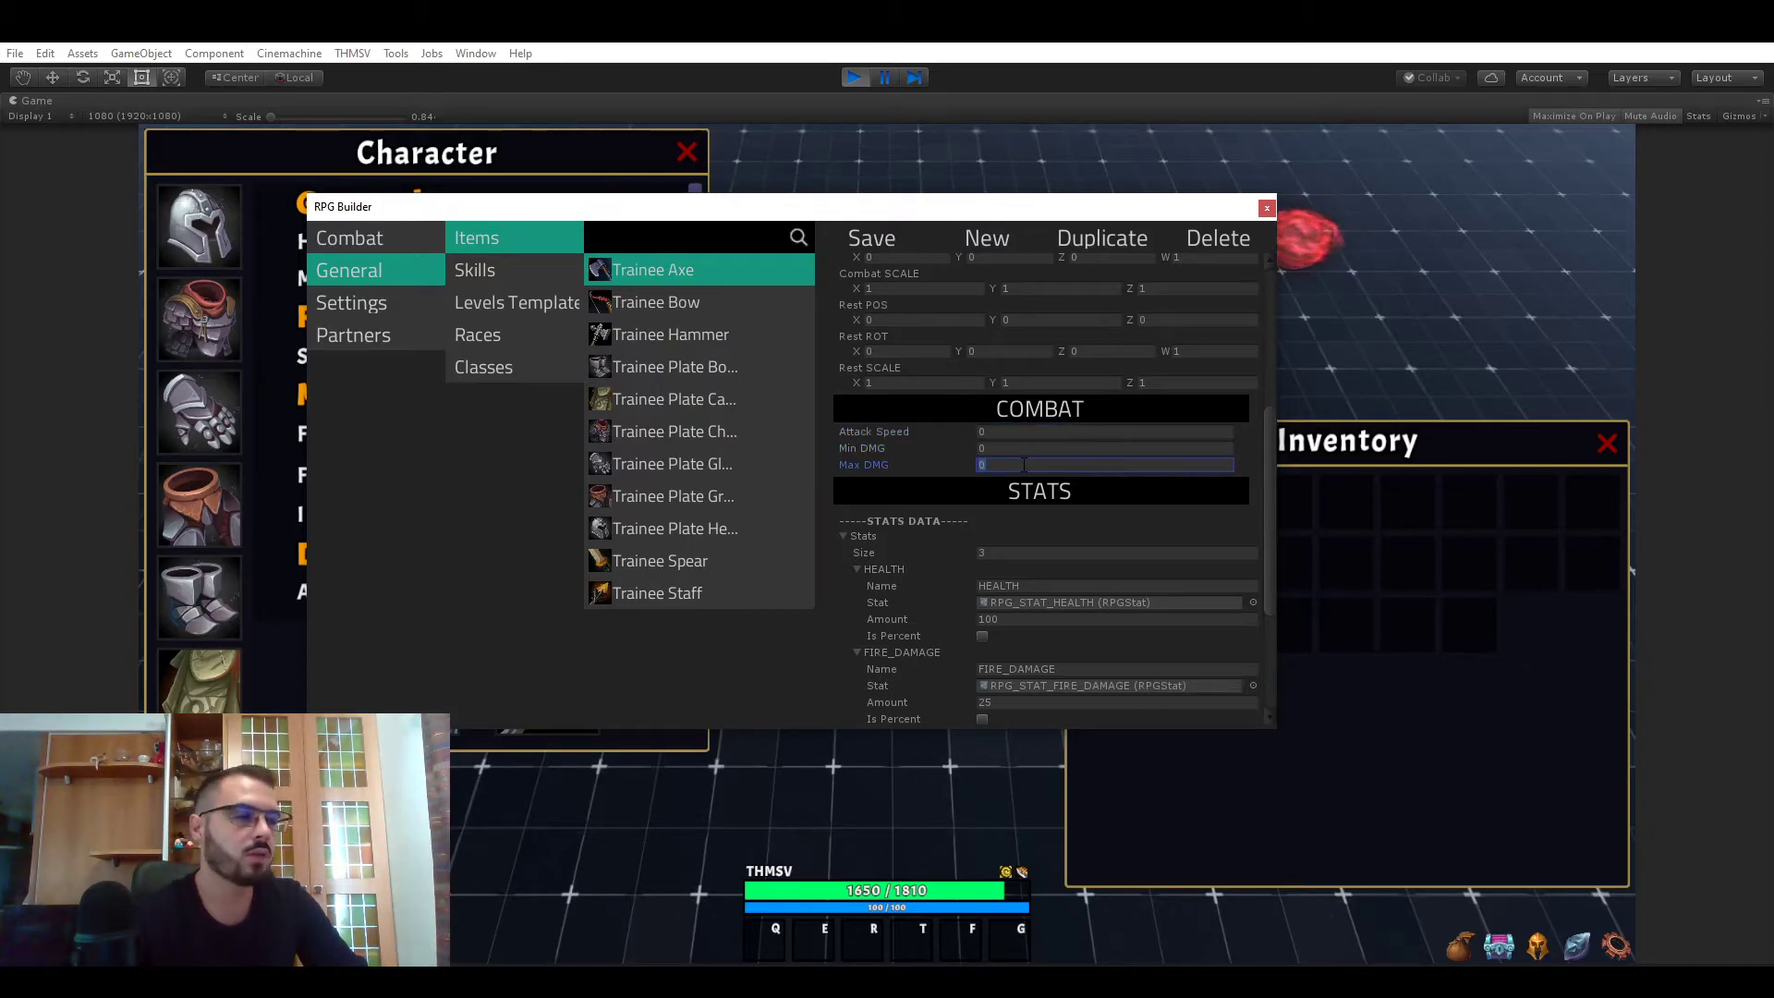
- Scroll to the axe's stats and dock the editor low beside the in-game character stats
scroll(1022, 467, "down", 4)
scroll(1022, 463, "up", 4)
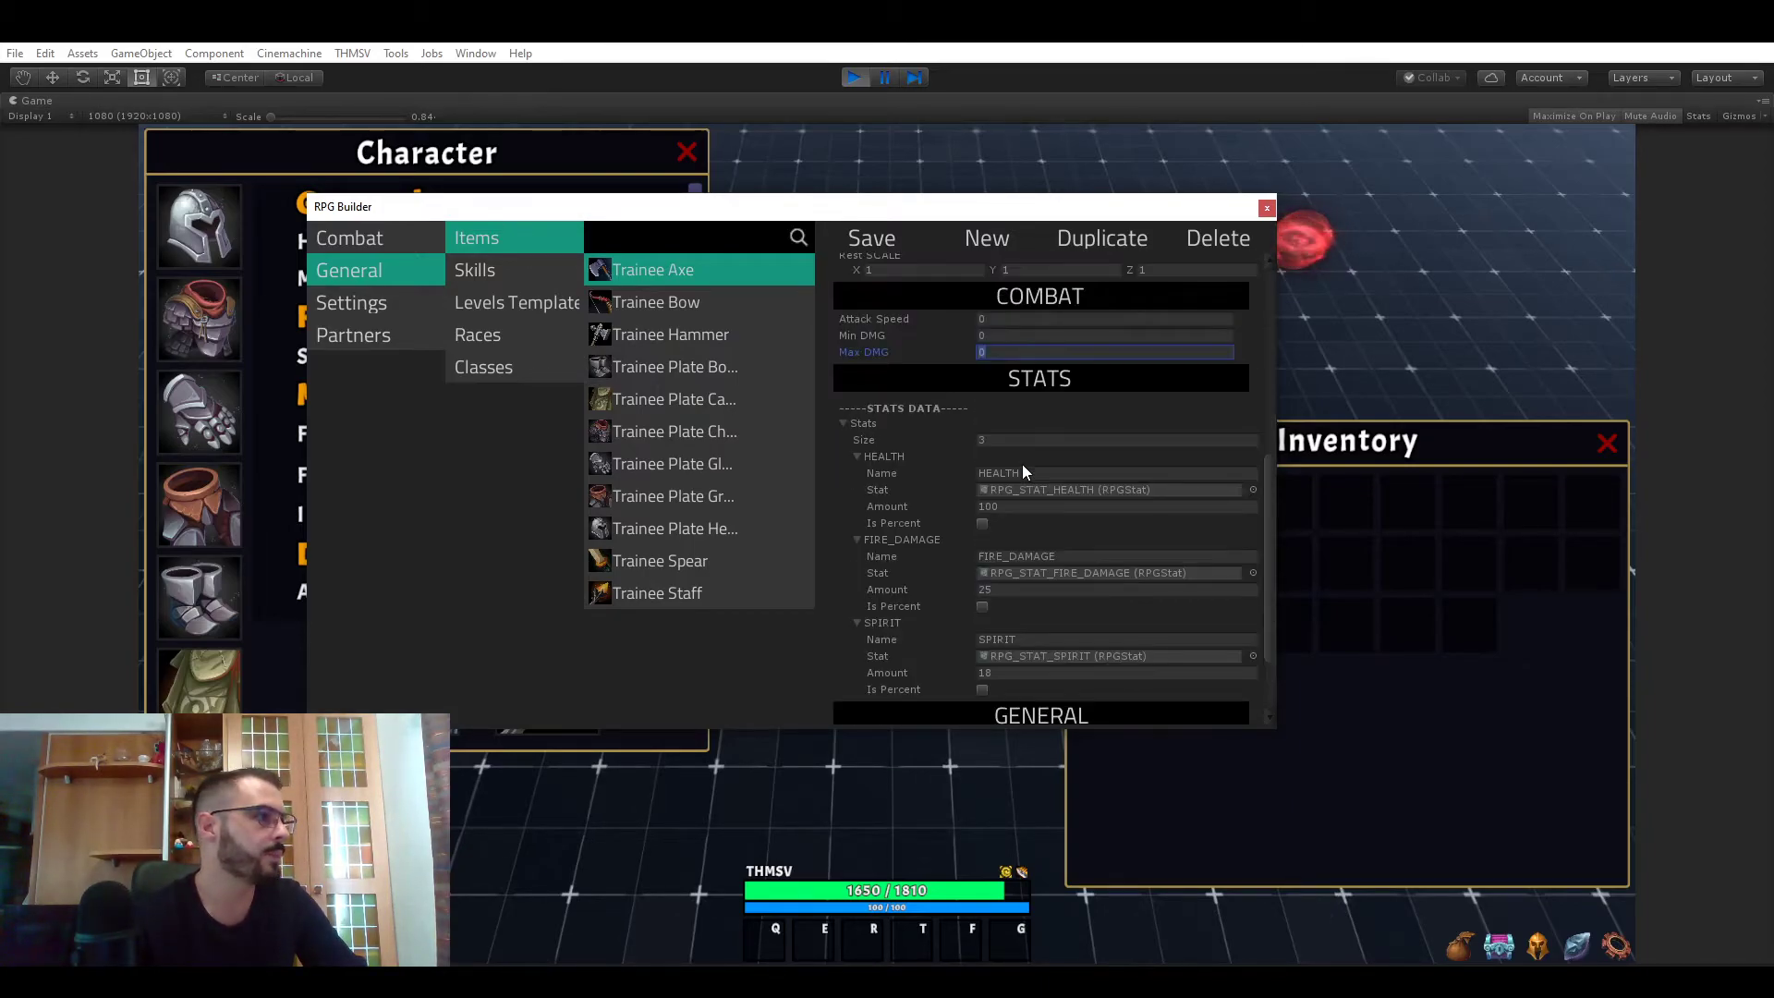
scroll(1022, 464, "down", 4)
scroll(1020, 450, "up", 3)
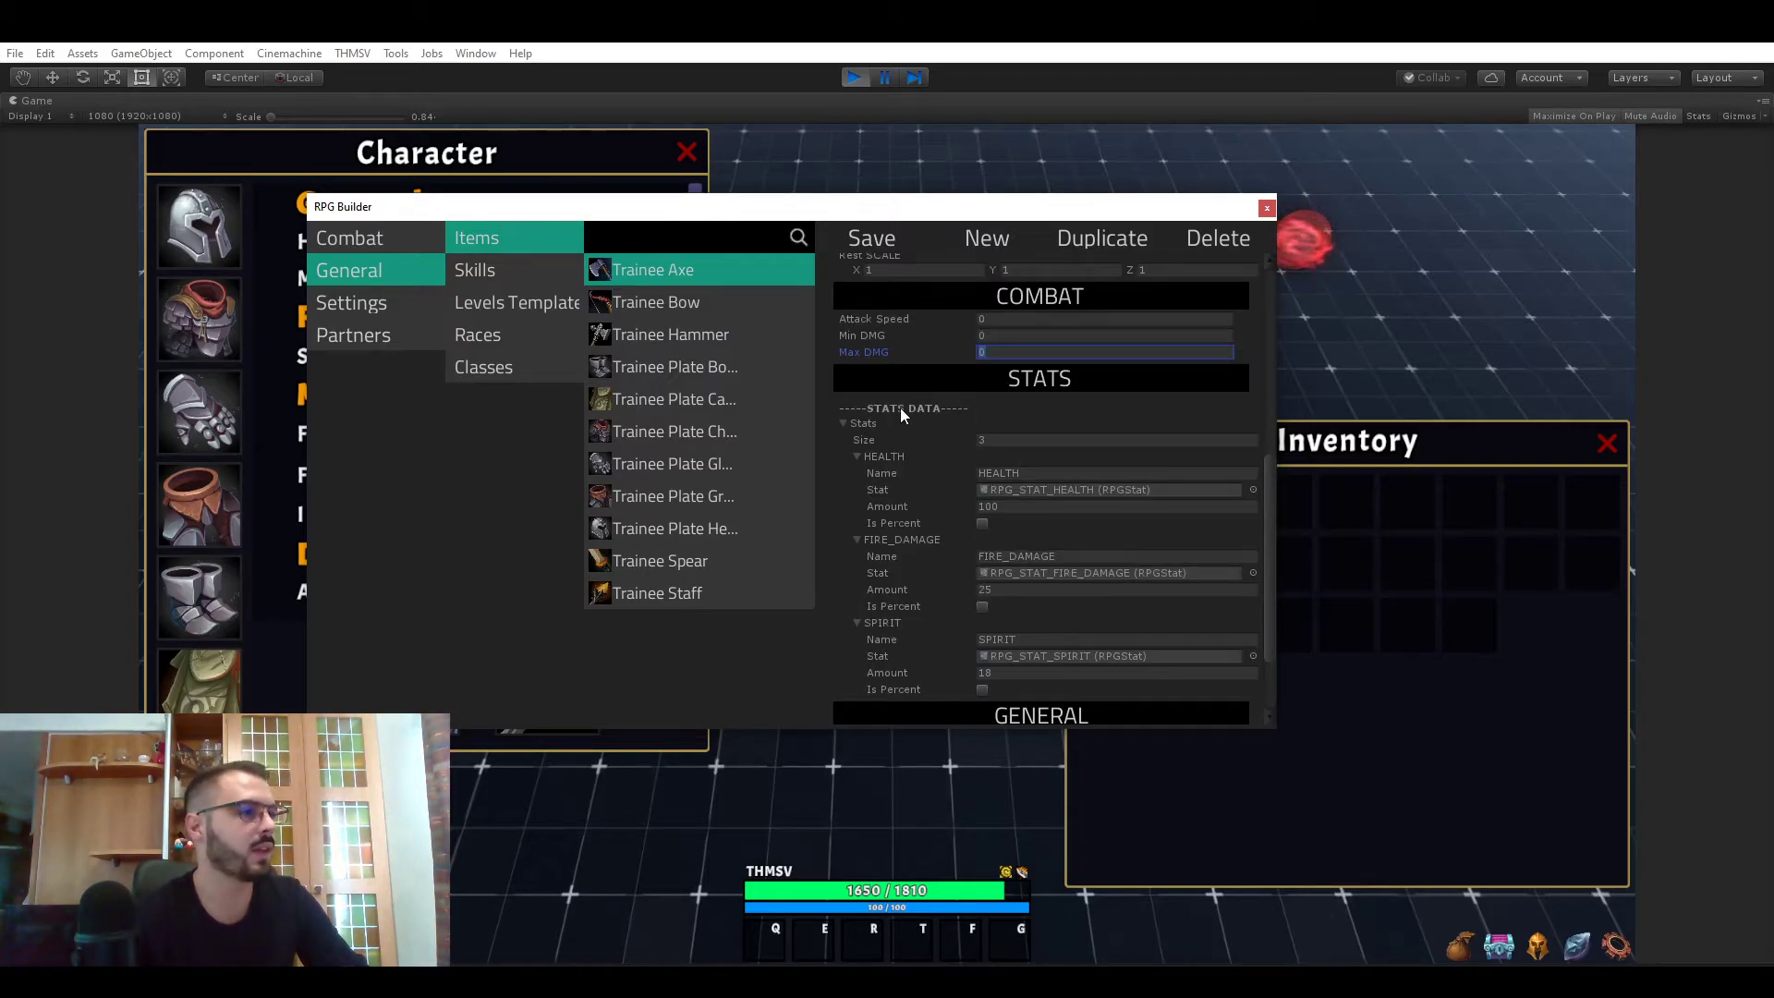
left_click_drag(666, 215, 981, 201)
left_click_drag(850, 190, 876, 717)
left_click(421, 708)
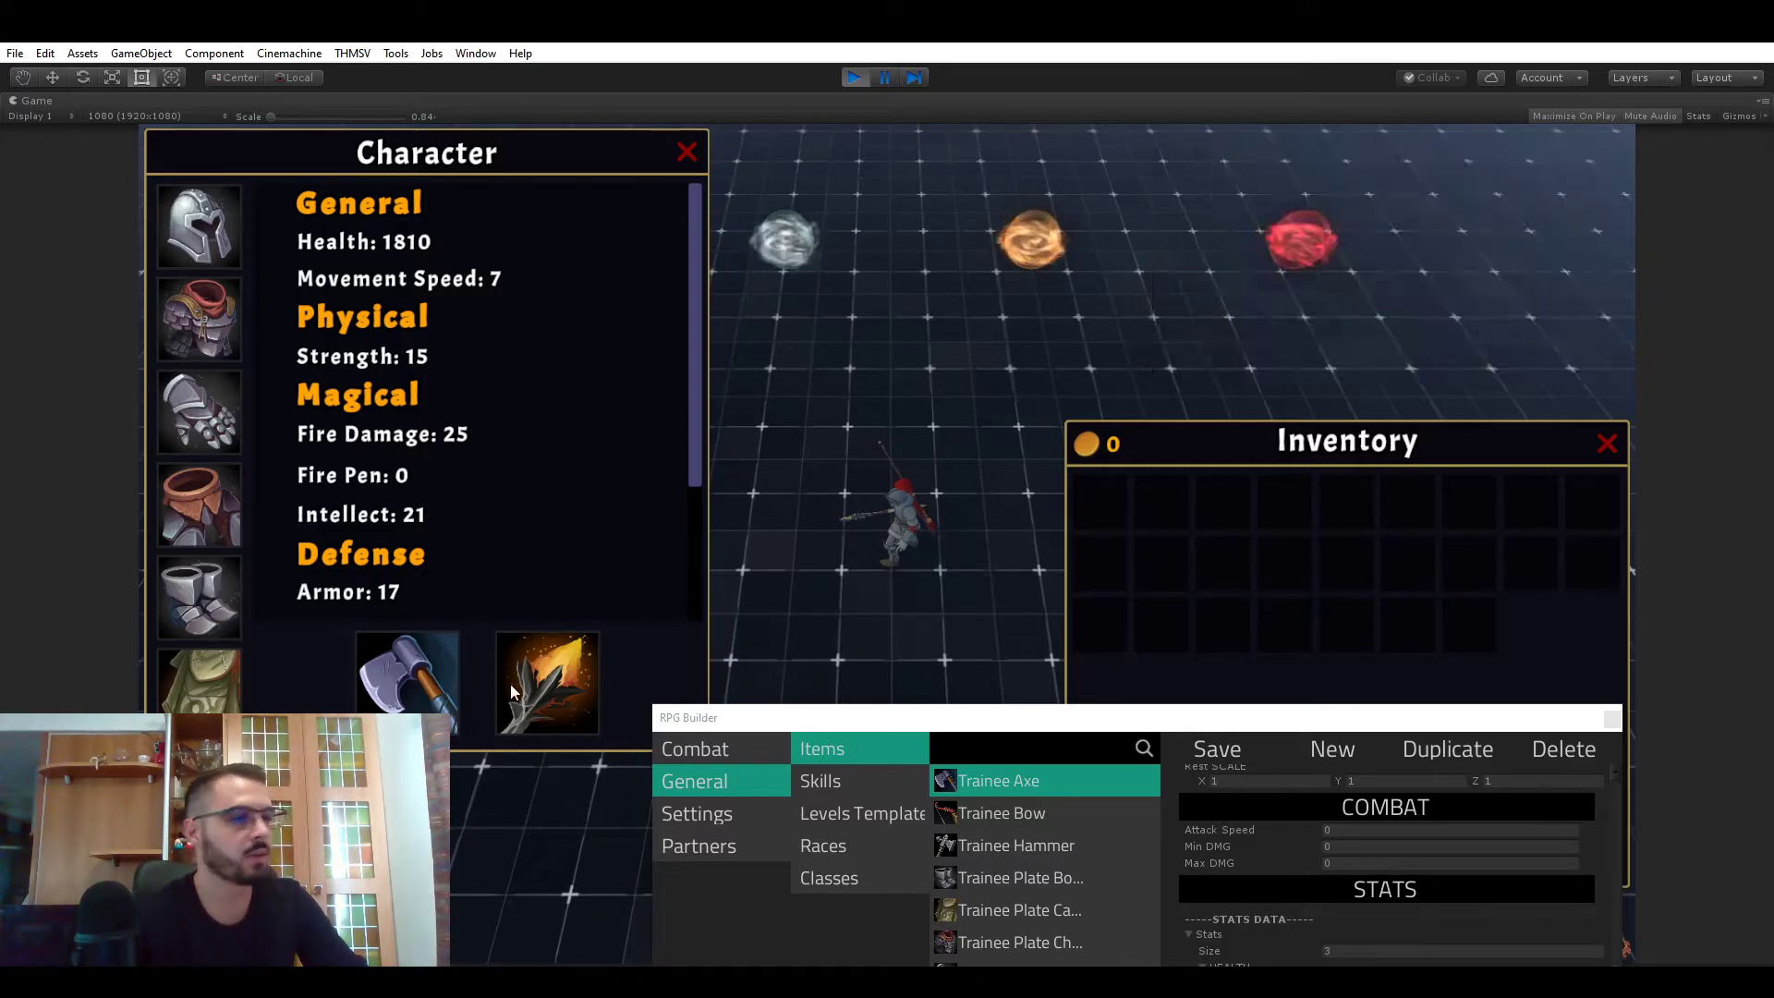
- Move the editor over the game view and scroll to the axe's Health 100, Fire Damage 25, Spirit 18
left_click_drag(840, 714, 627, 273)
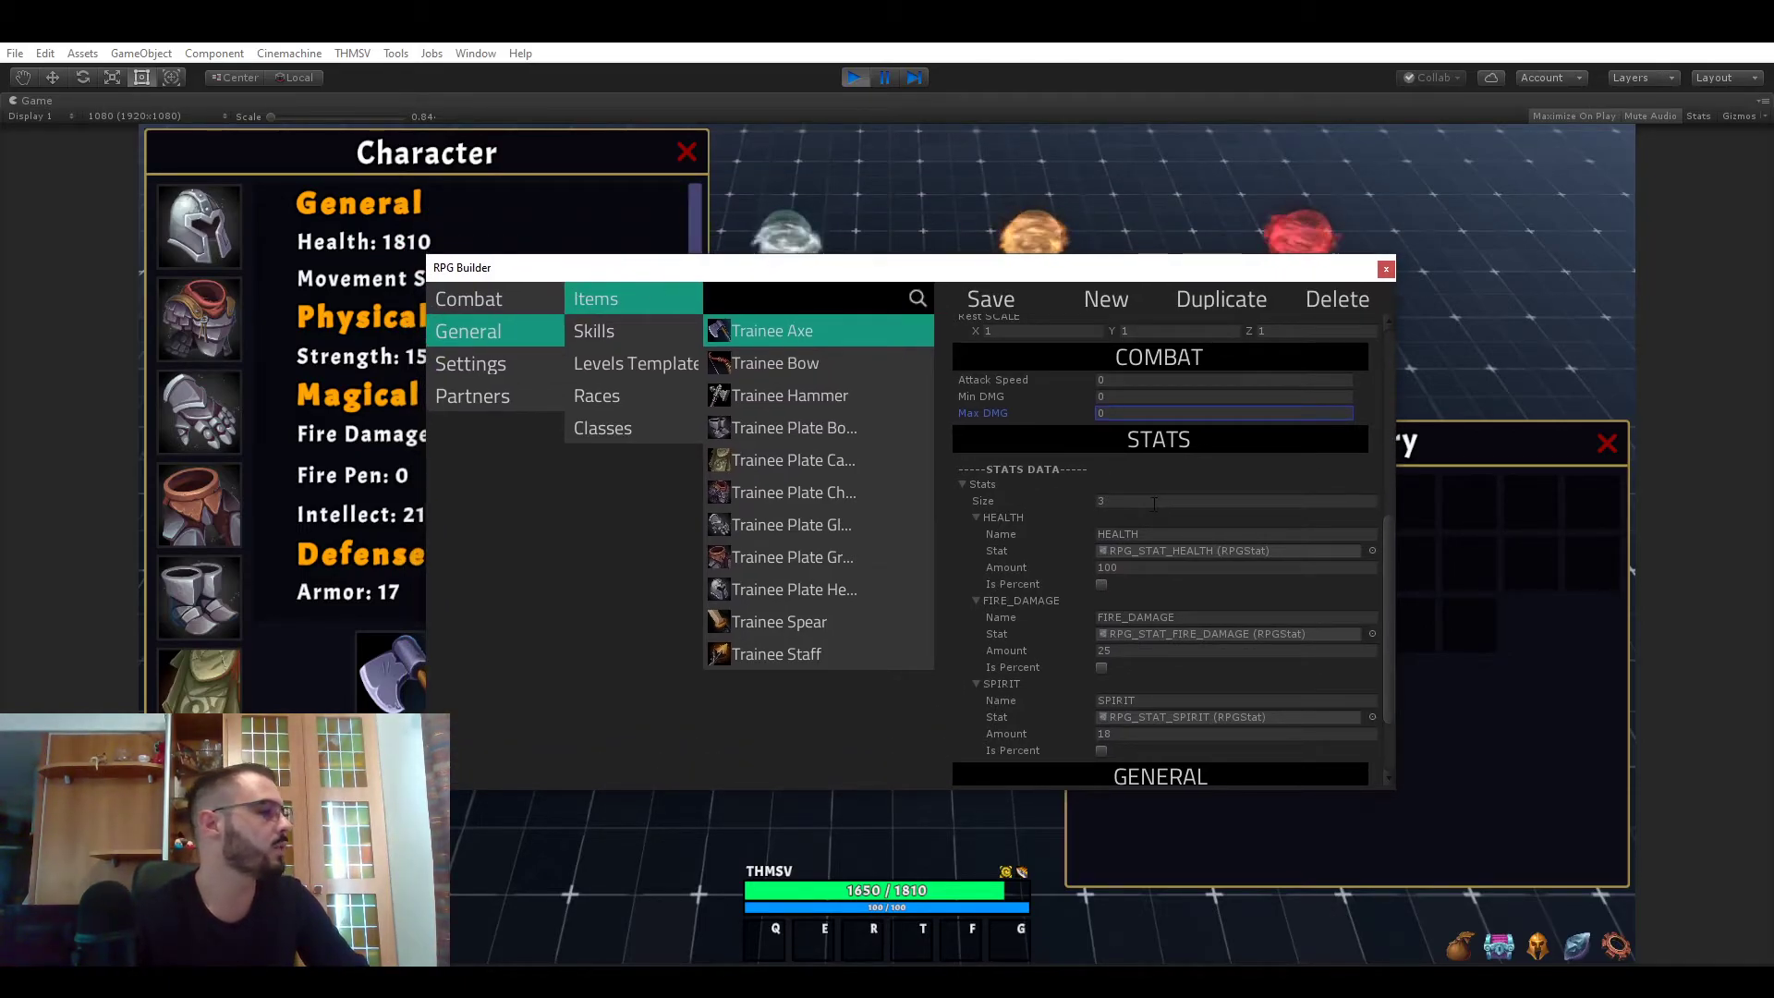
scroll(1162, 504, "down", 3)
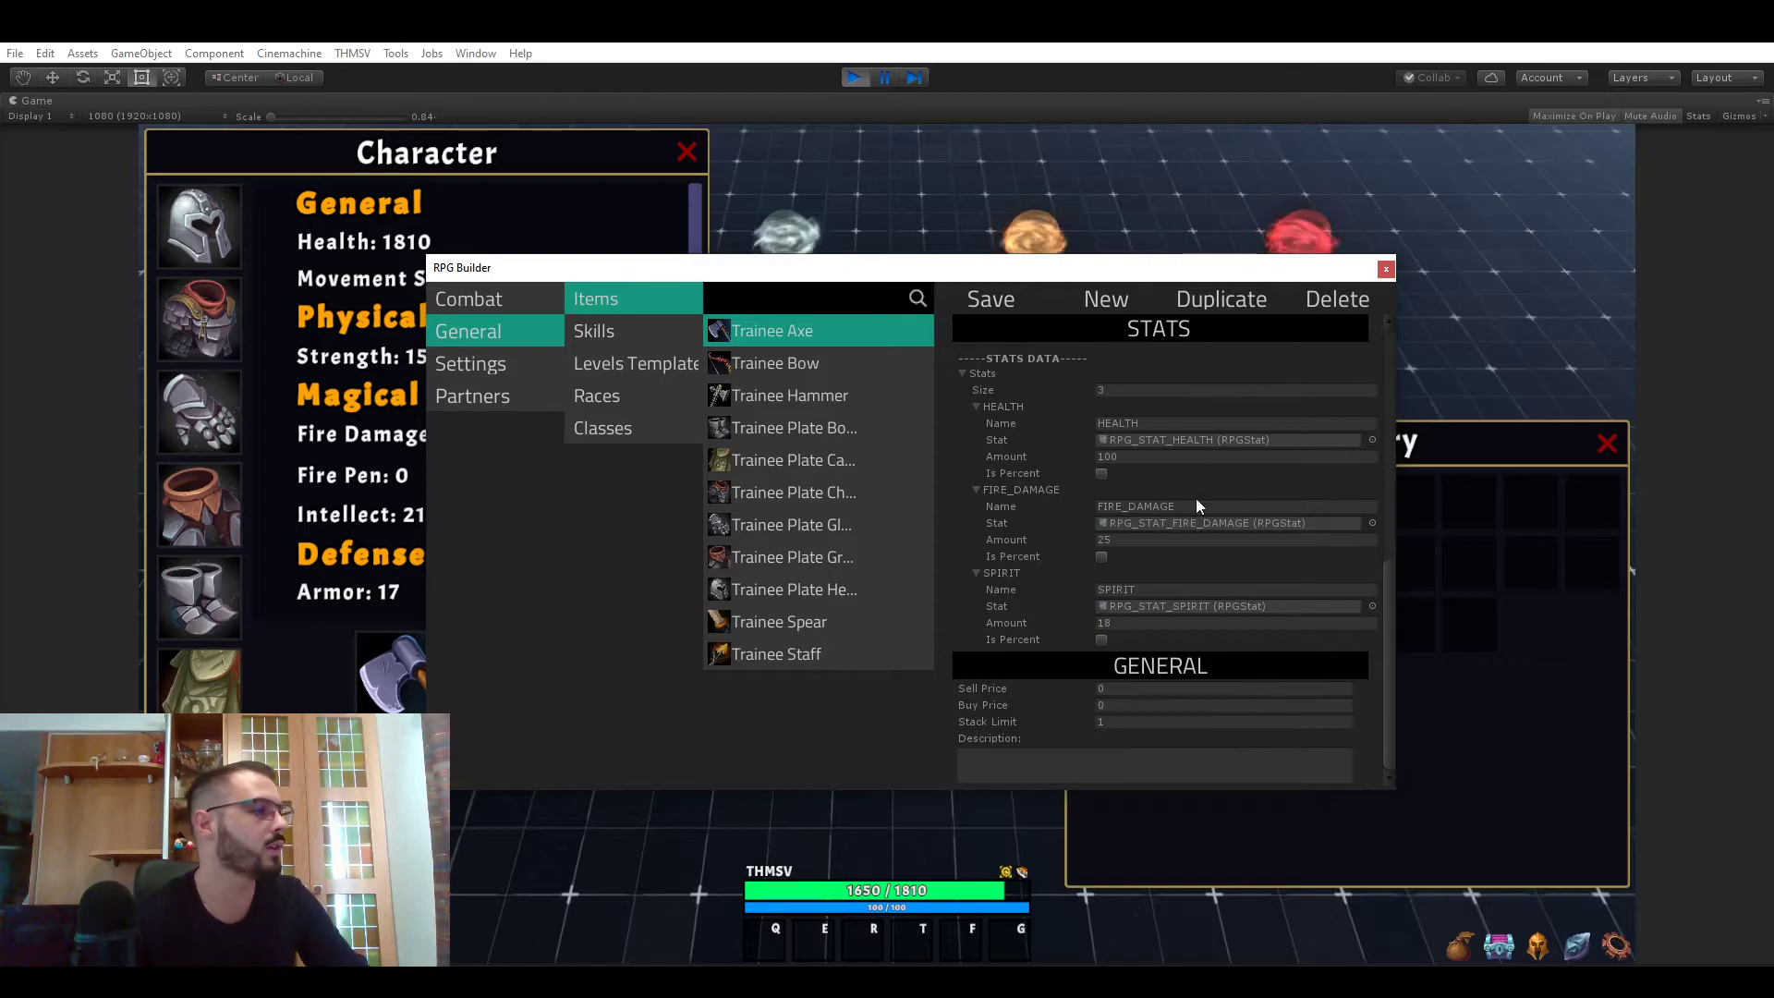
scroll(1160, 475, "up", 3)
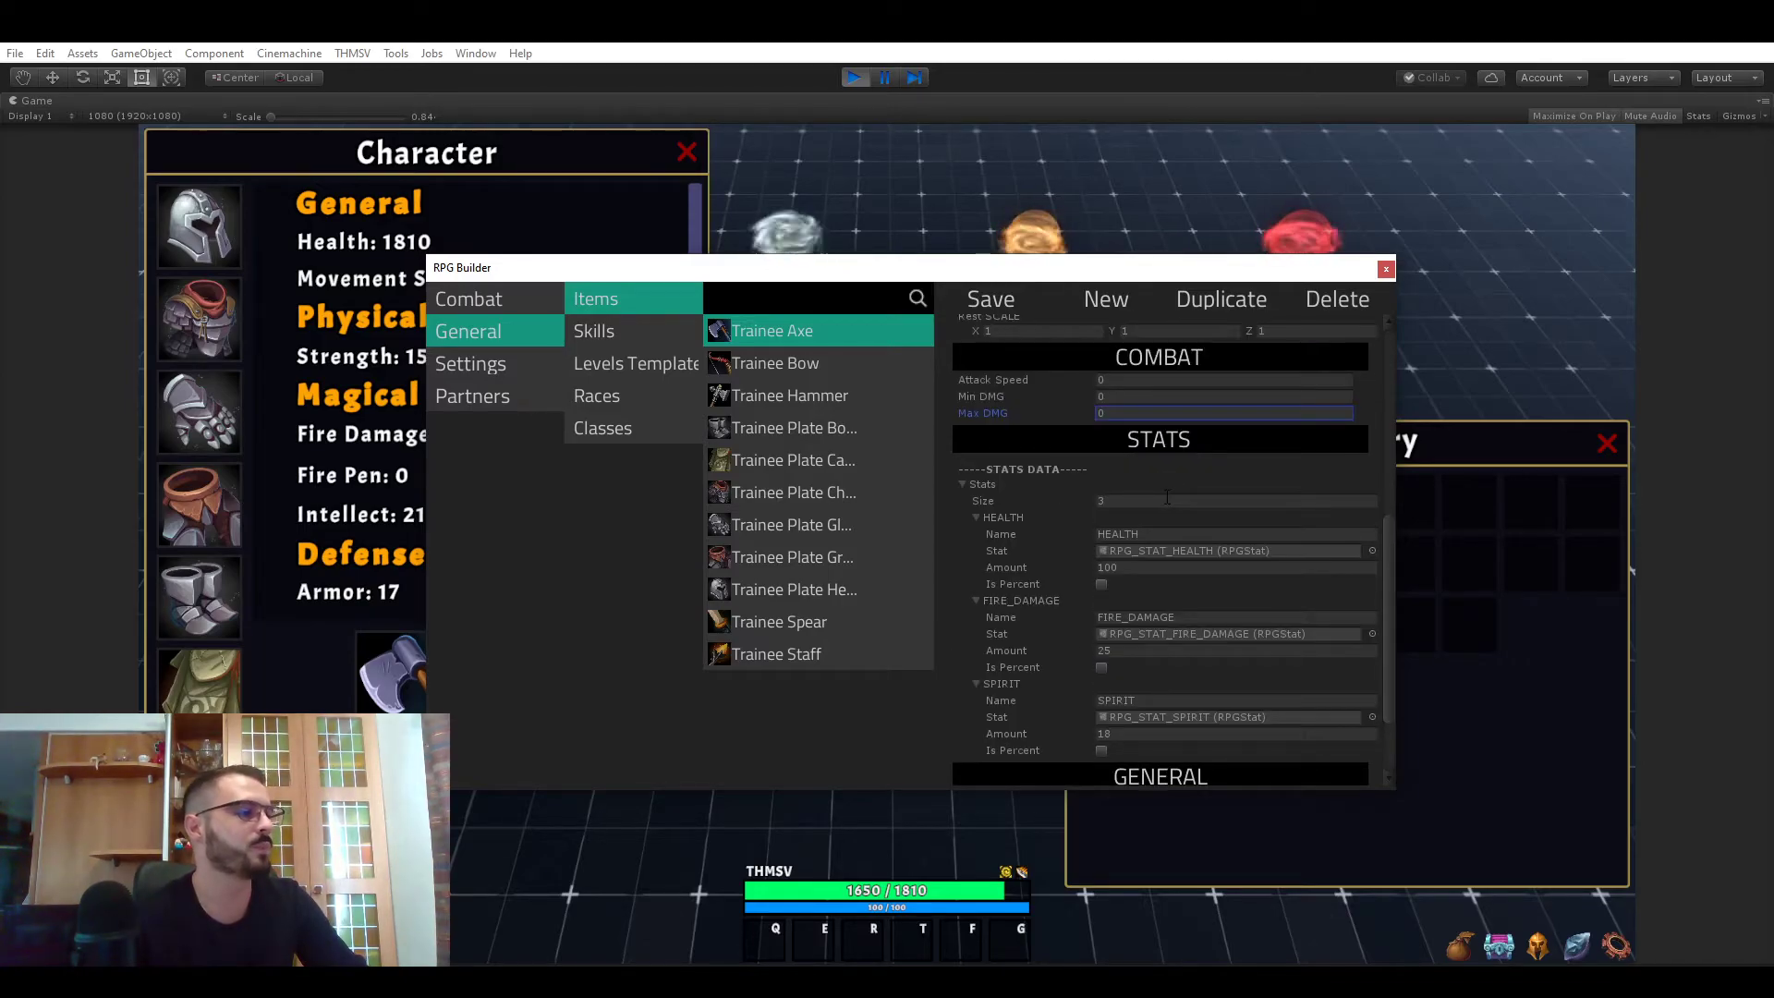
scroll(1167, 497, "down", 3)
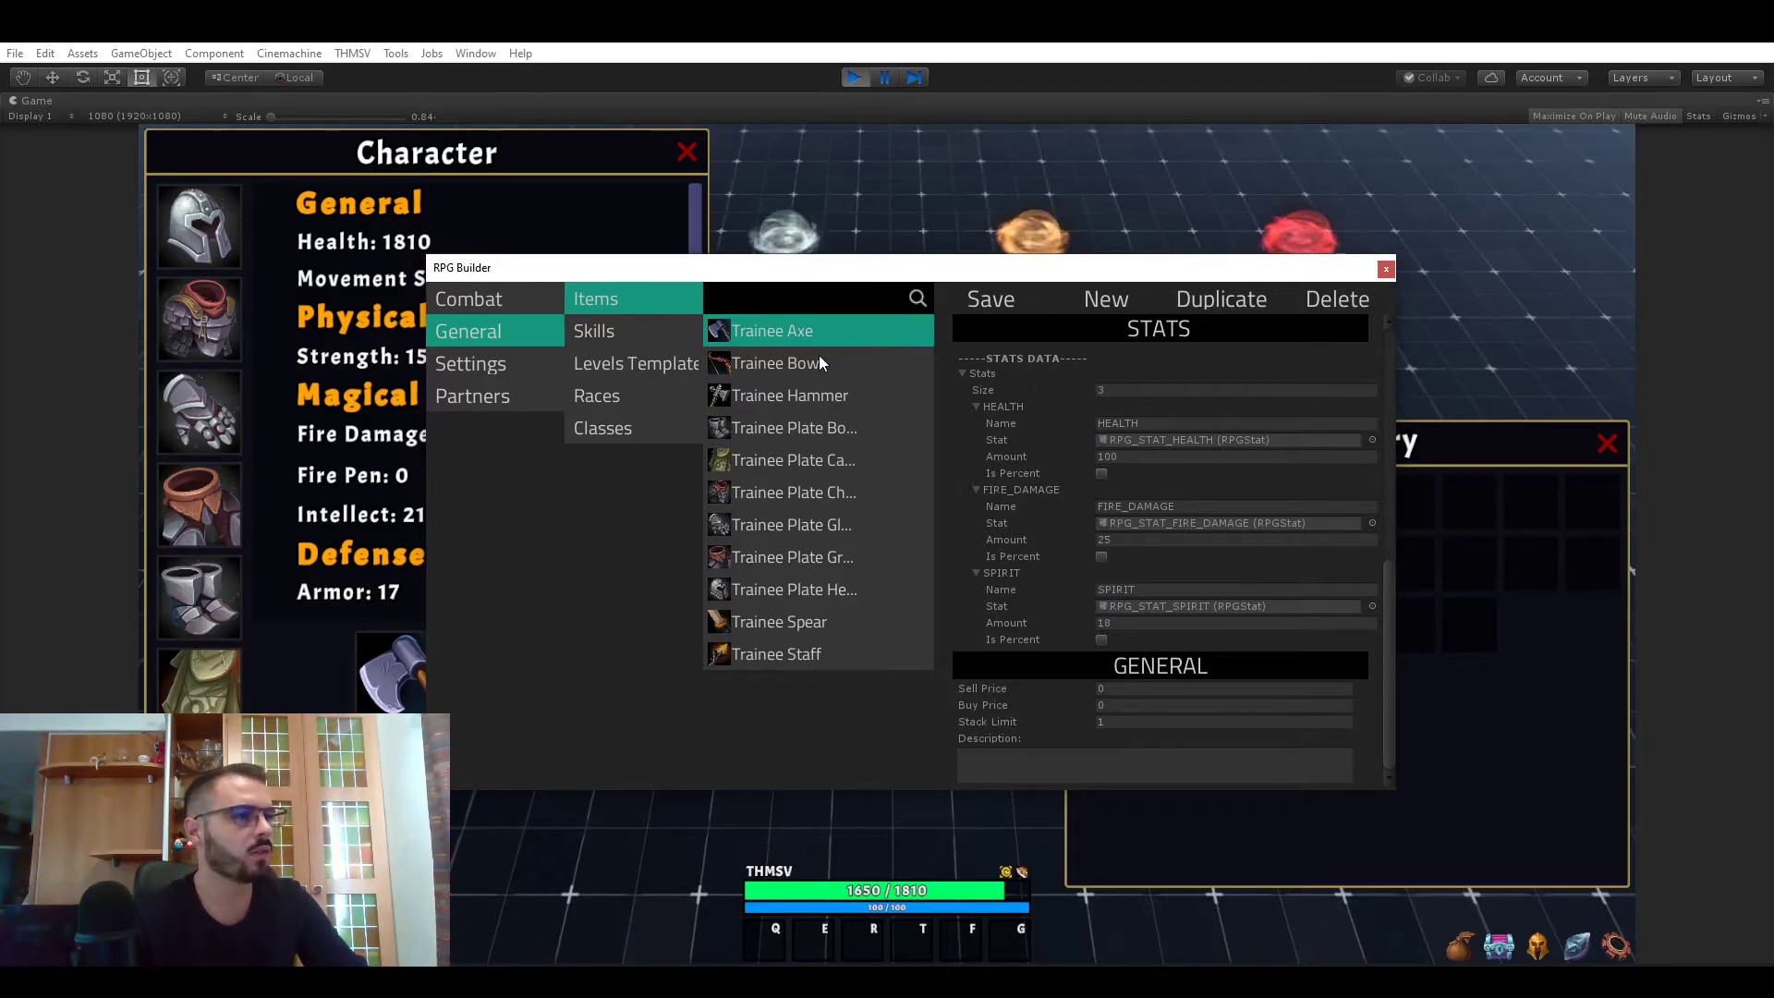
- On Trainee Plate Chest, set Stats Size to 2 and add RPG_STAT_ARMOR with amount 40
left_click(772, 489)
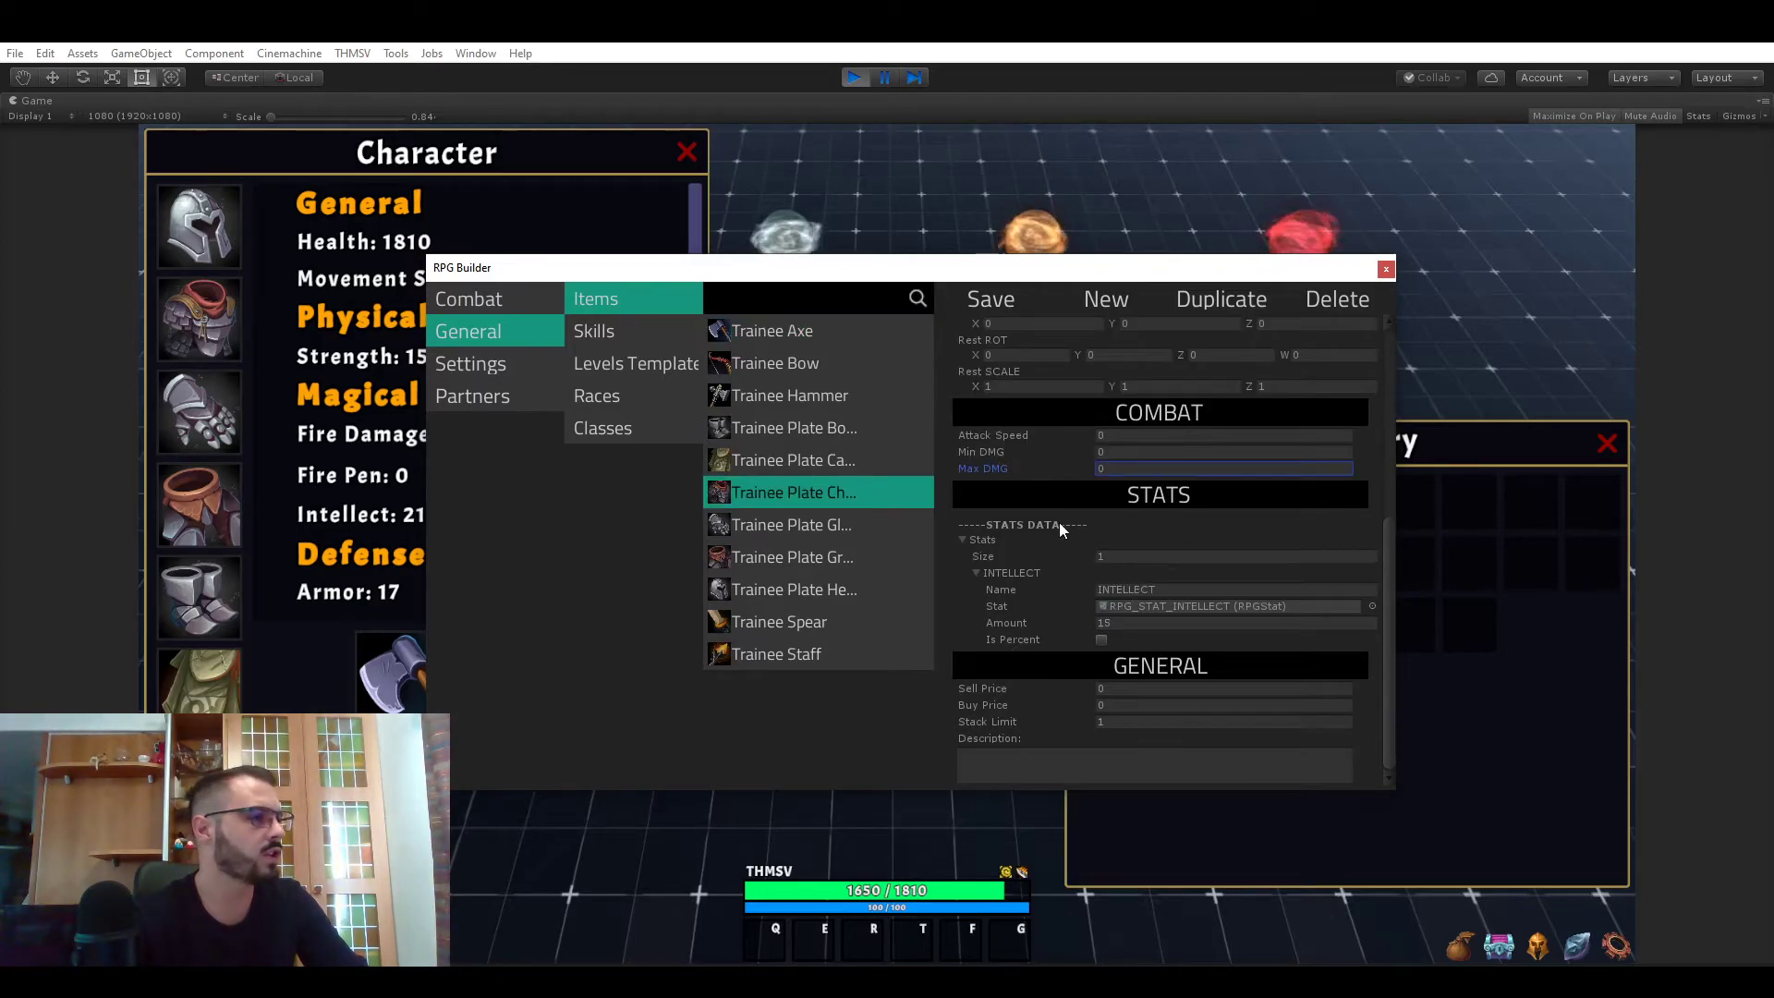
left_click(1120, 556)
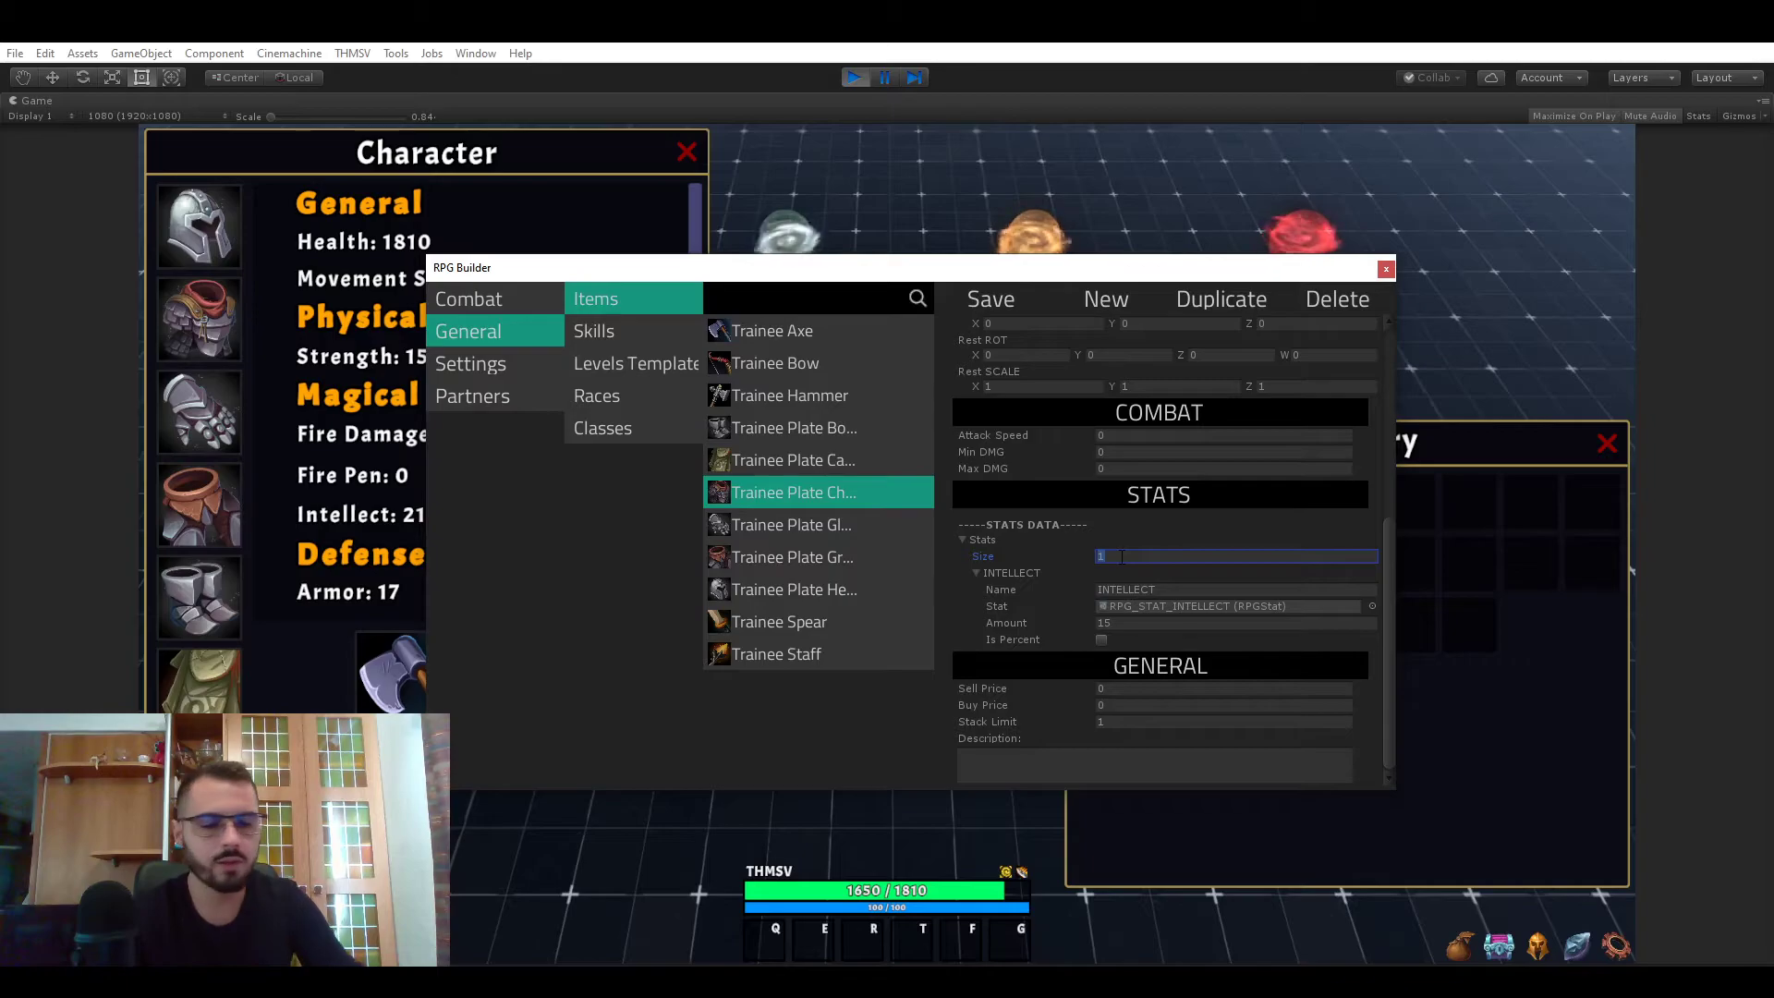
type("2")
scroll(1119, 557, "down", 2)
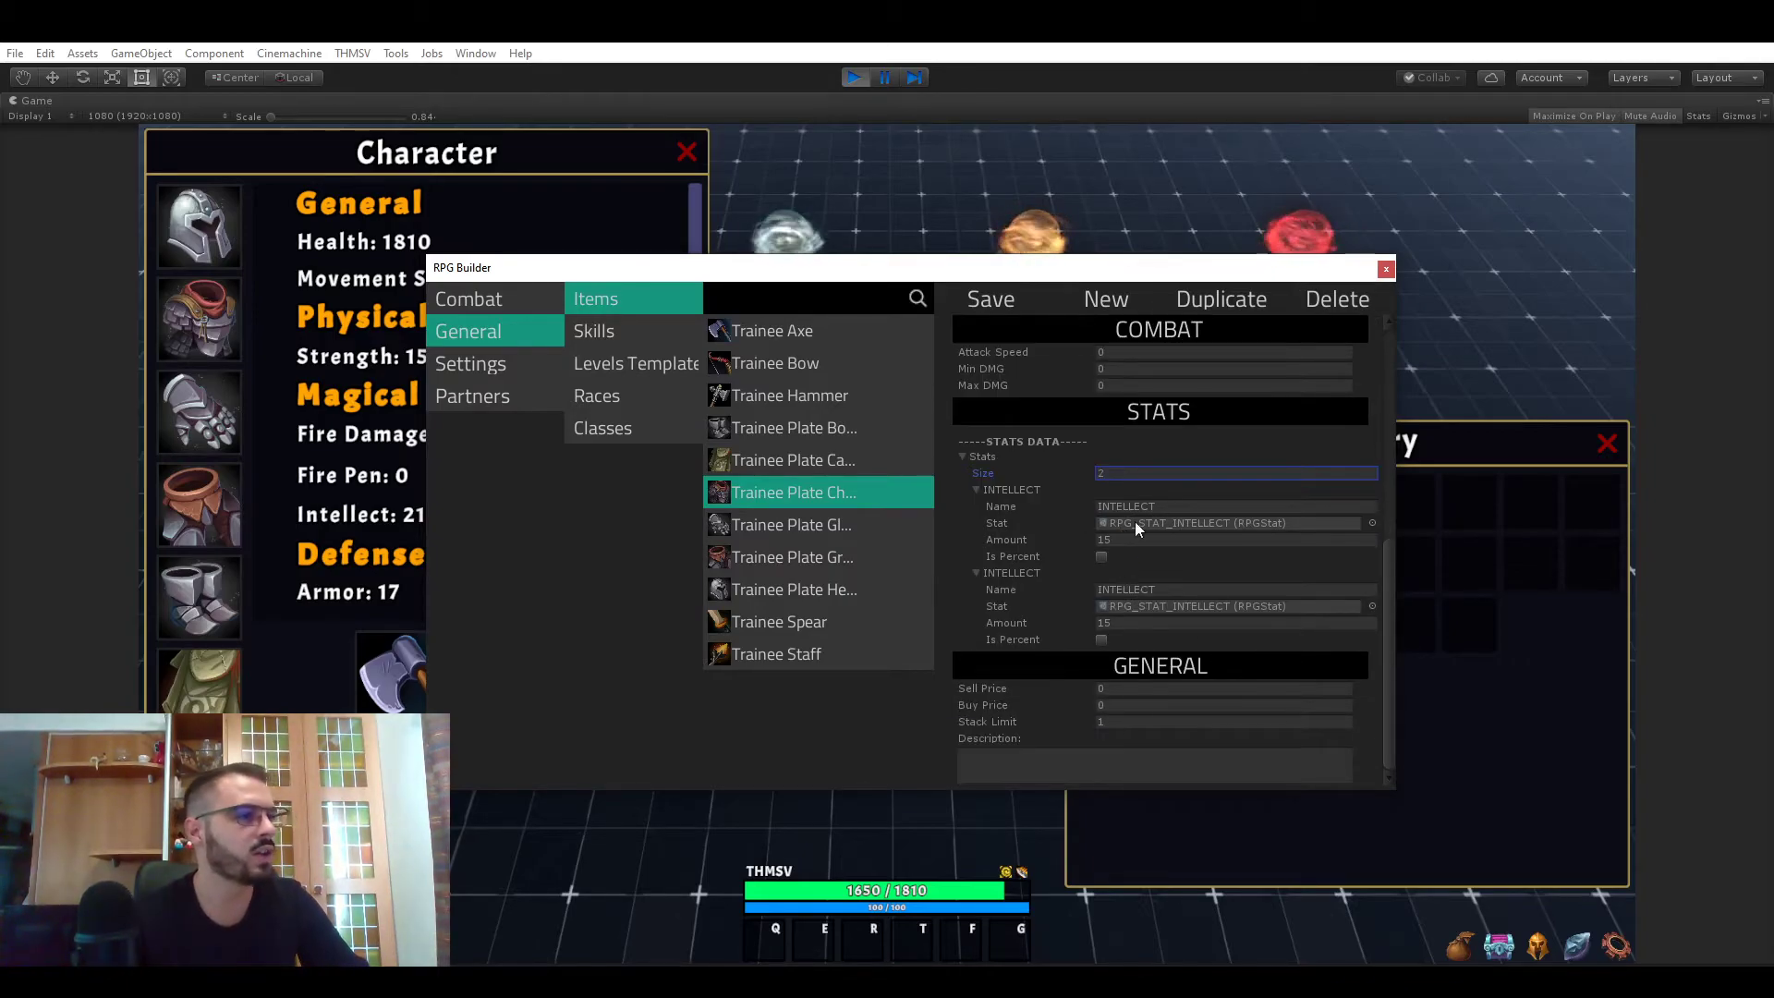
left_click(1372, 605)
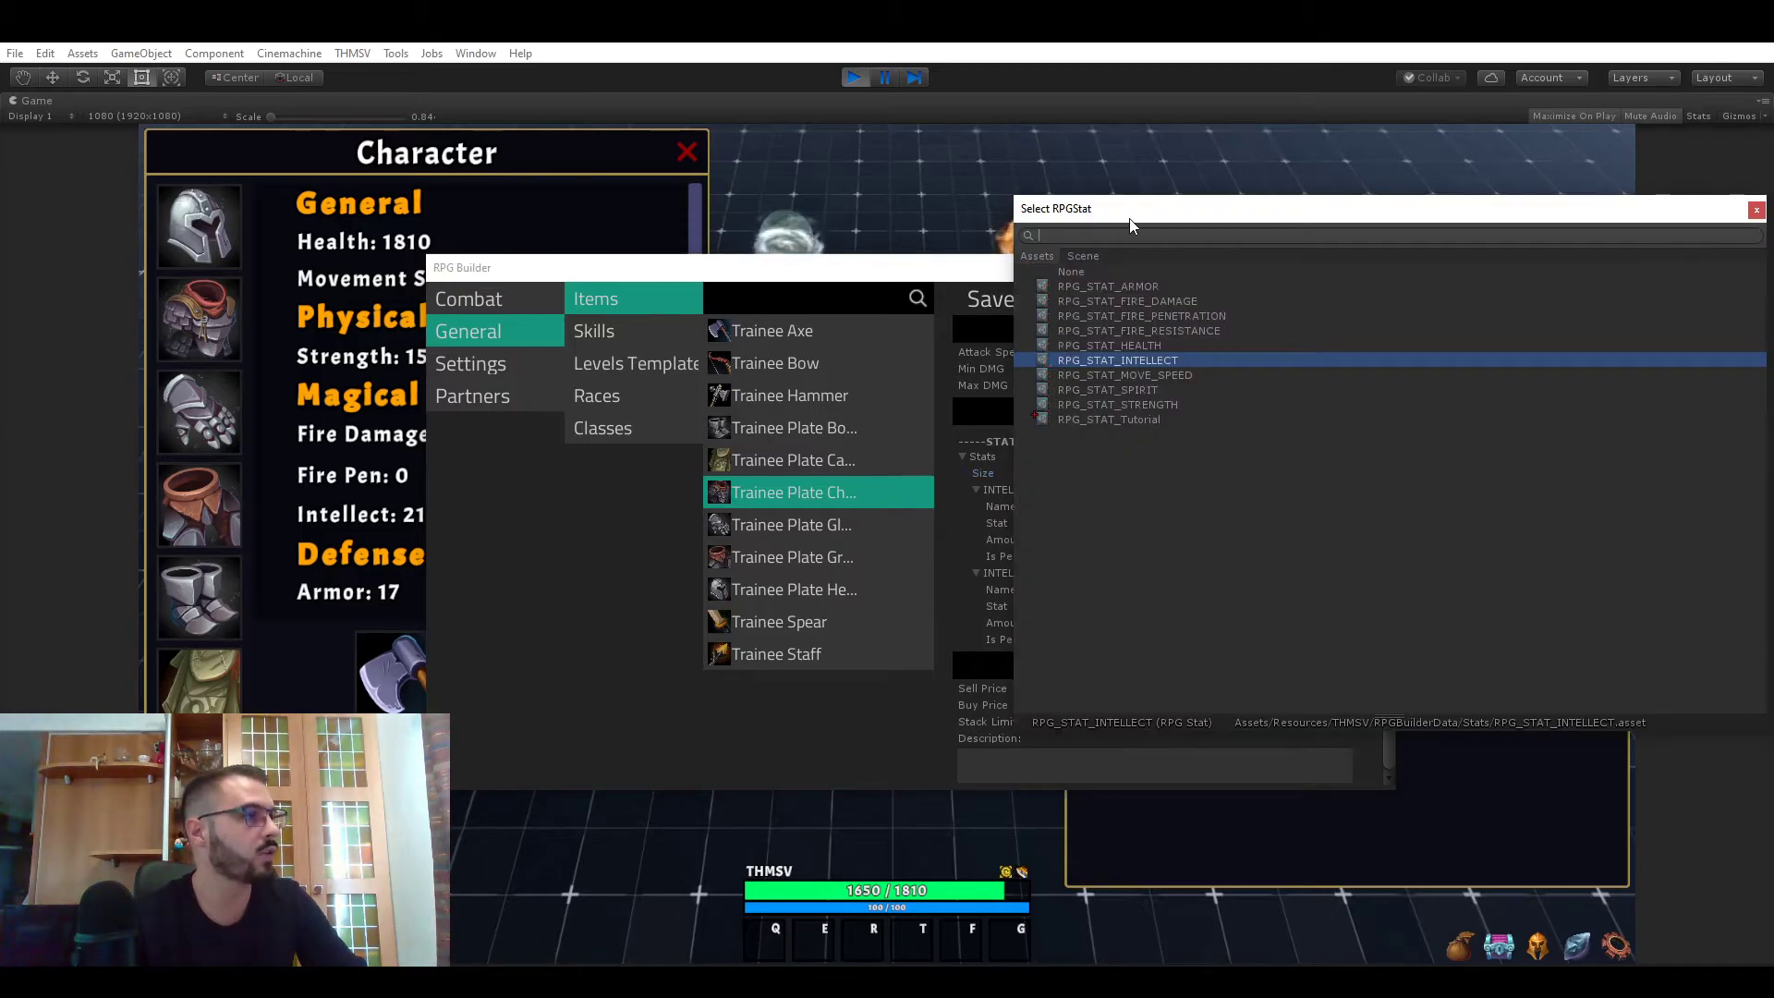
left_click_drag(1145, 214, 1258, 190)
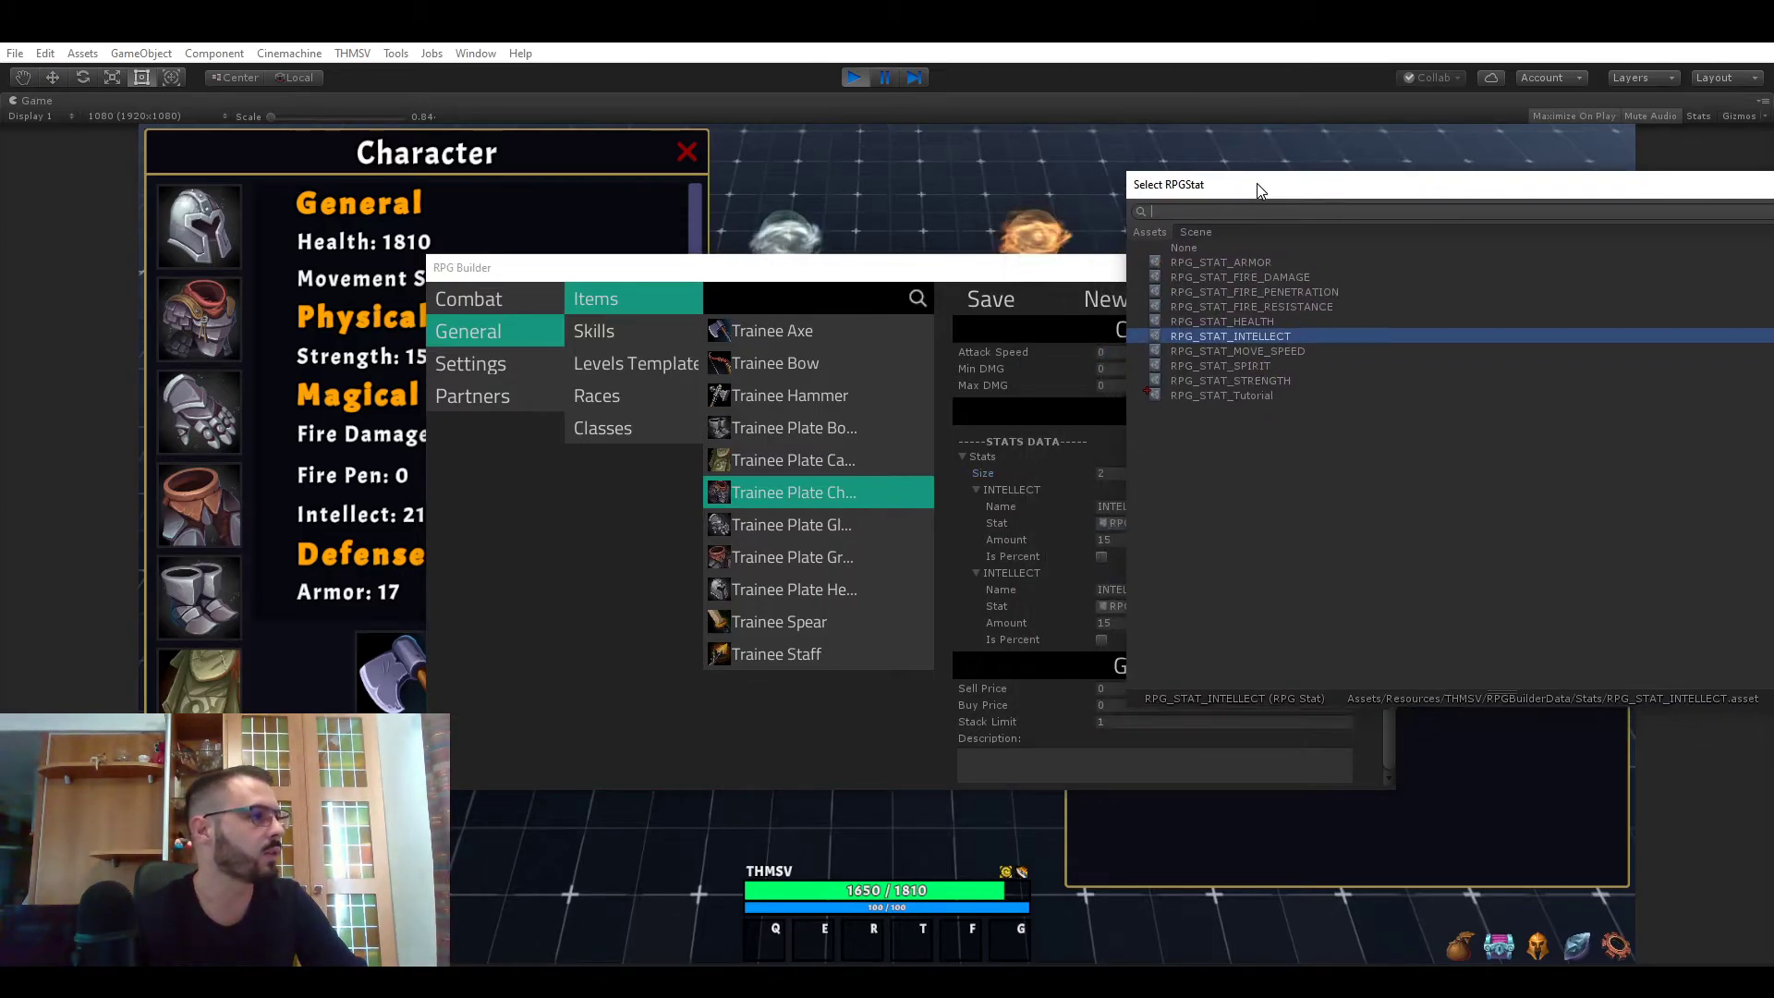
double_click(1247, 263)
left_click(1142, 623)
type("40")
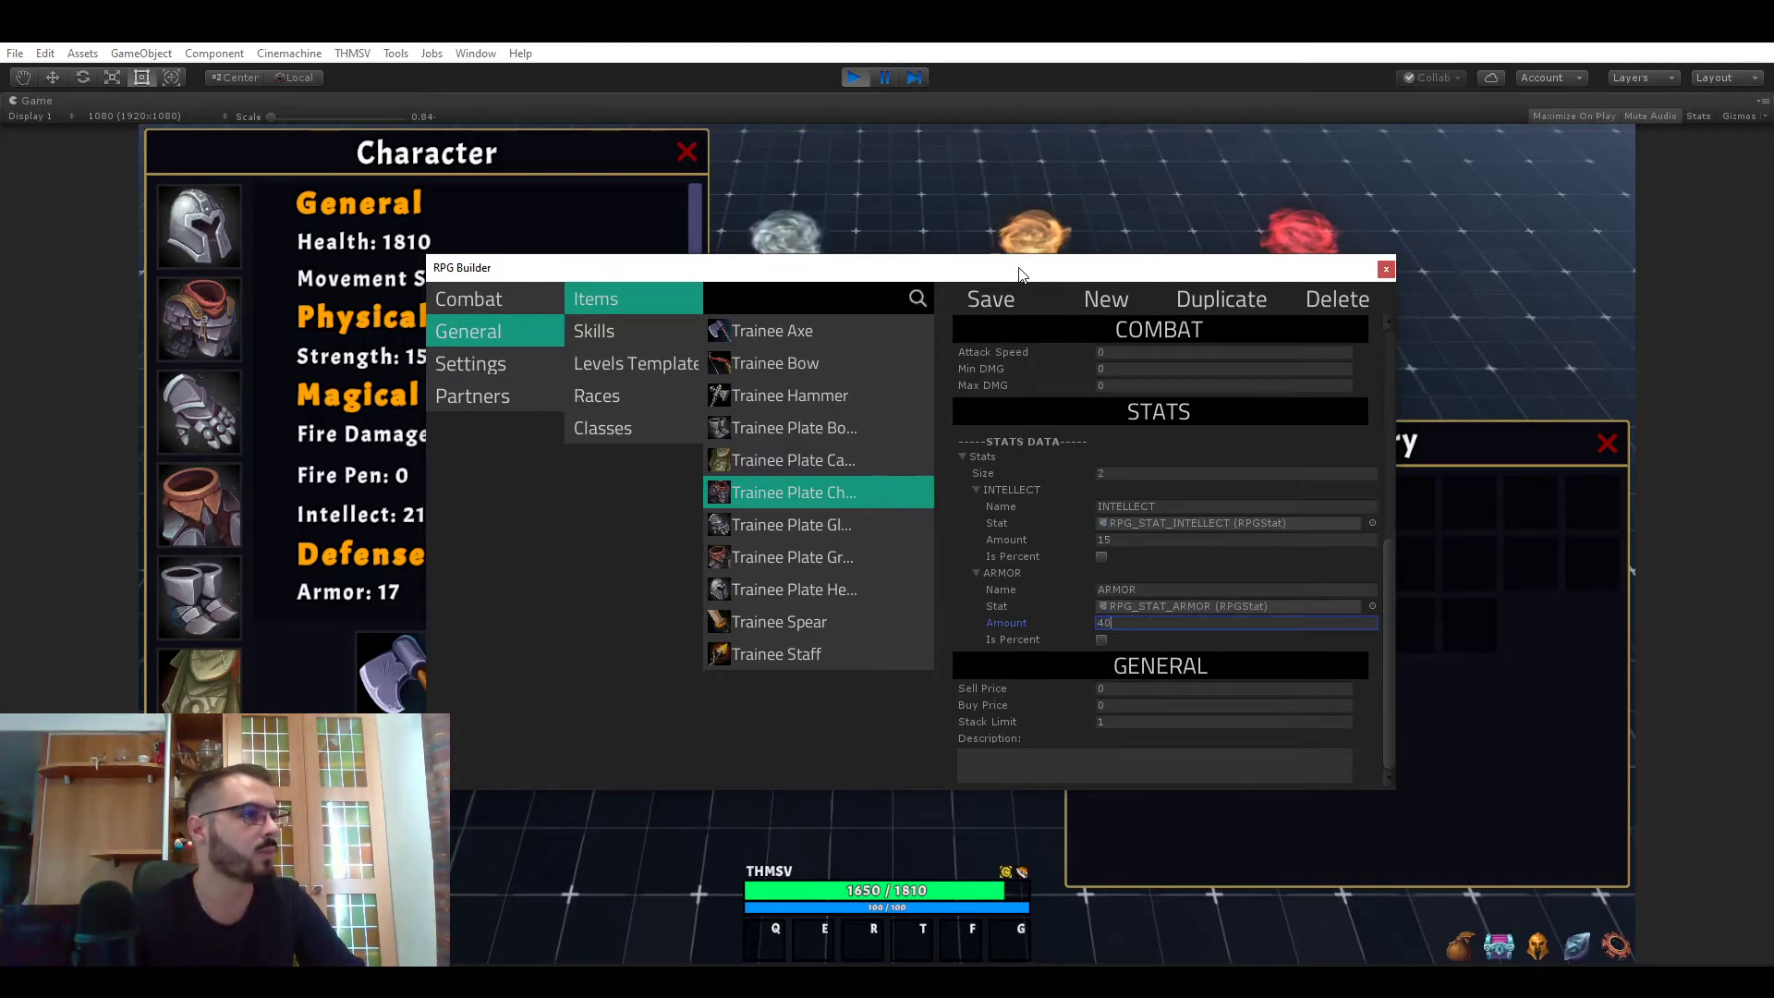
left_click_drag(1025, 273, 978, 277)
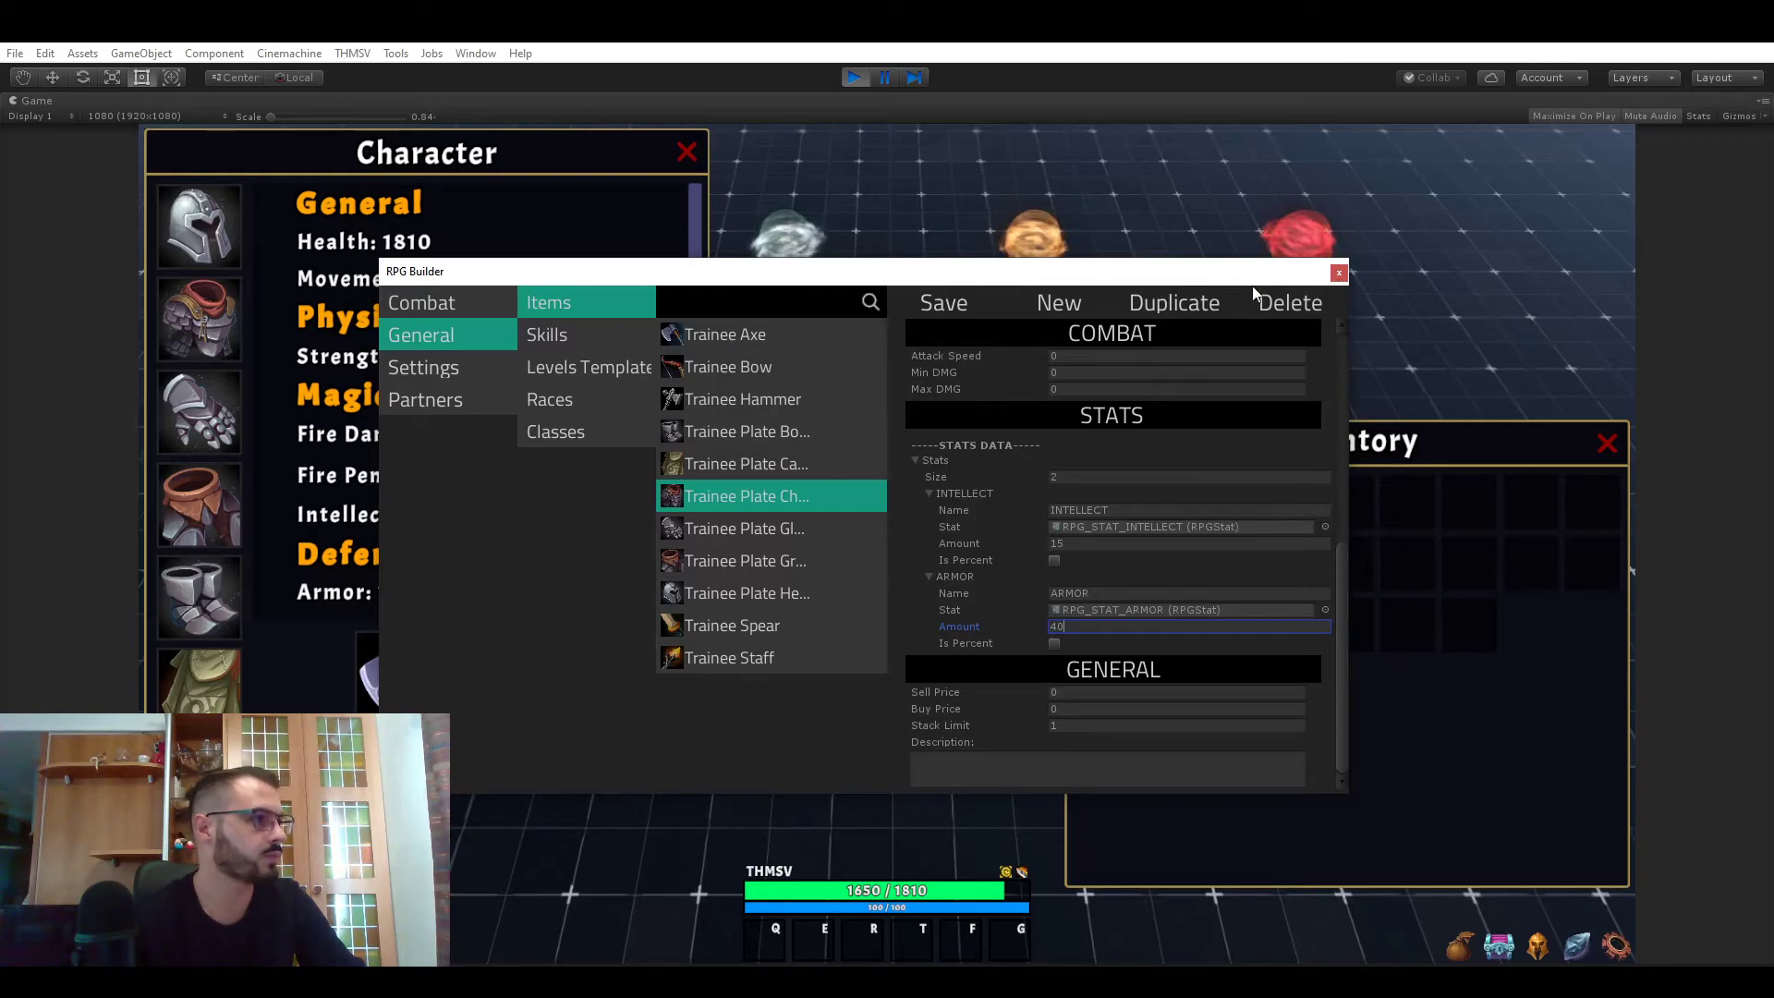
- Inspect the Trainee Axe's settings, including its Sell Price and Buy Price values
left_click(555, 432)
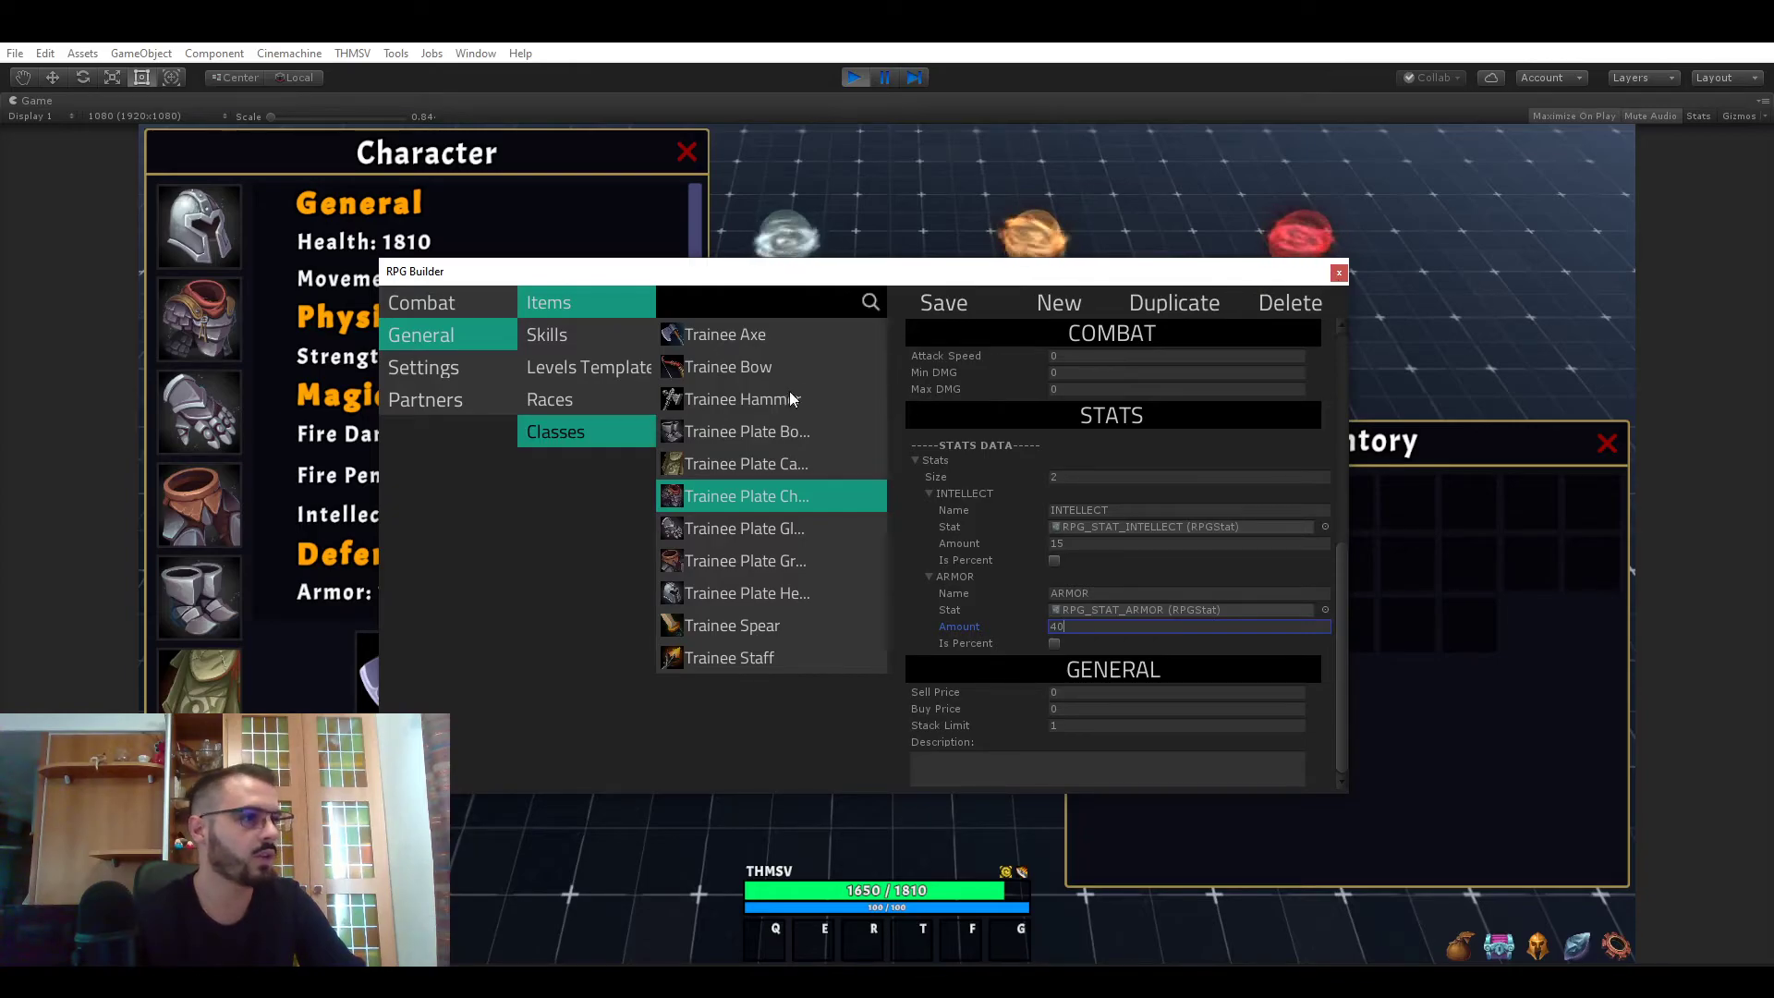
left_click(759, 345)
left_click(1072, 690)
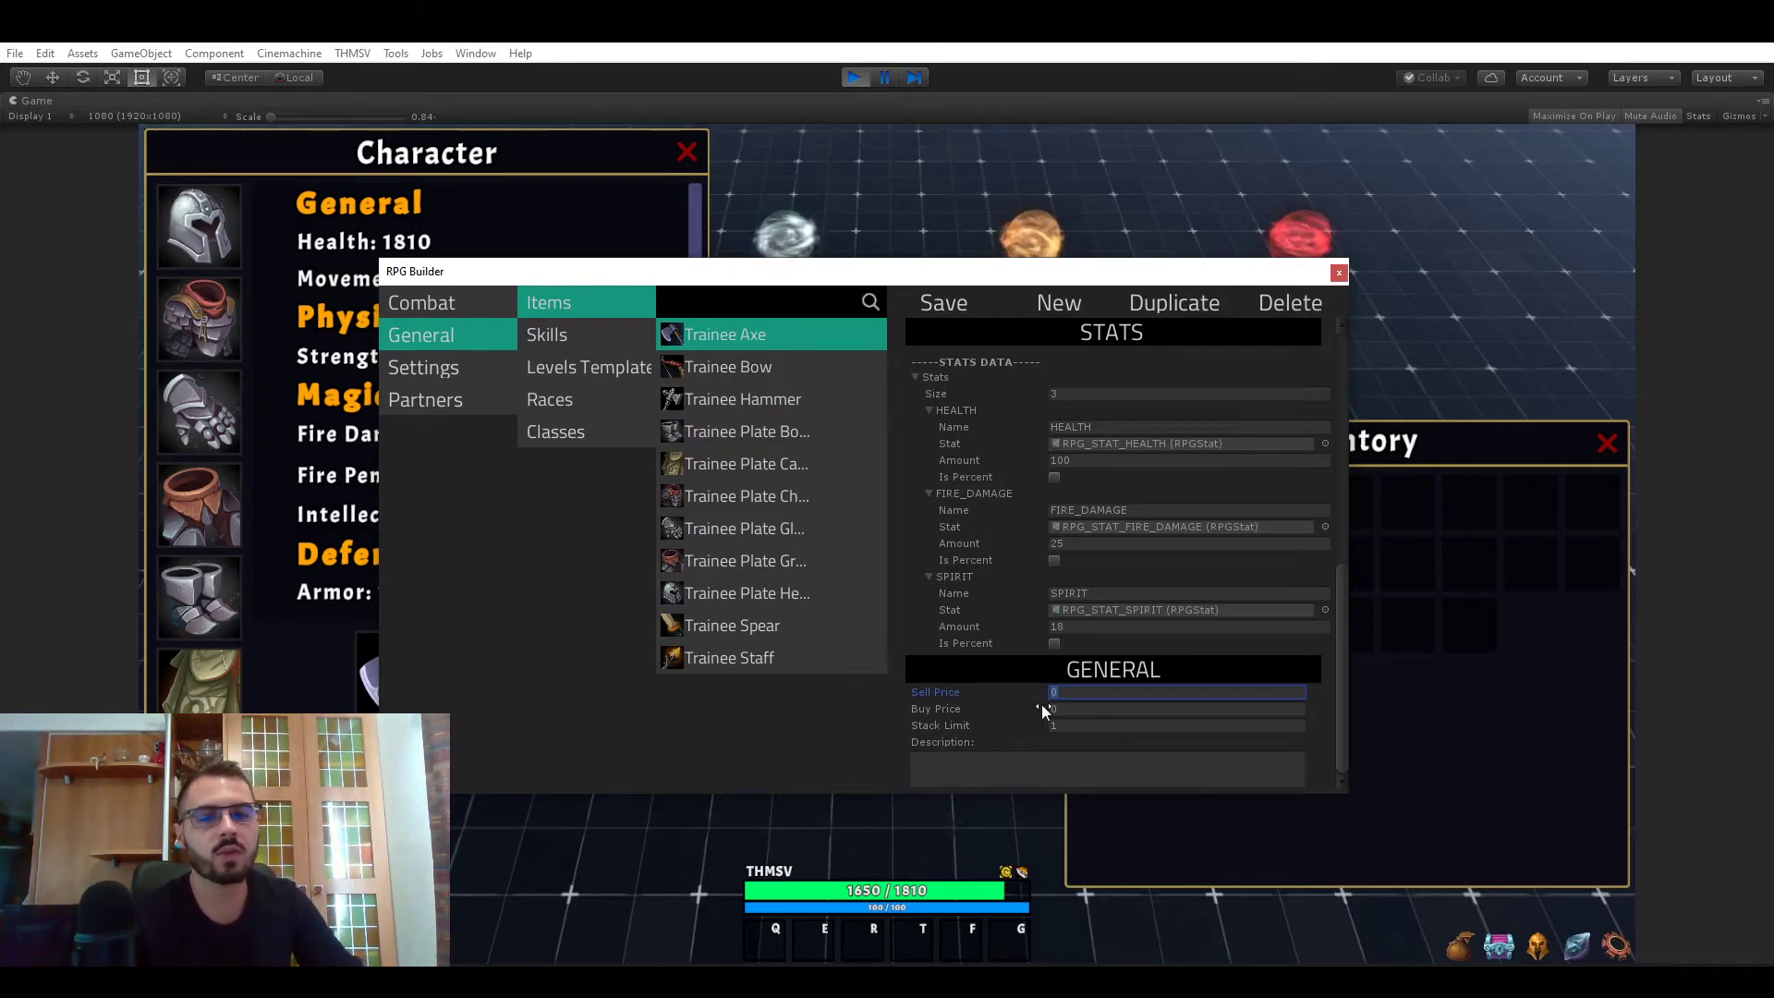
left_click(1067, 711)
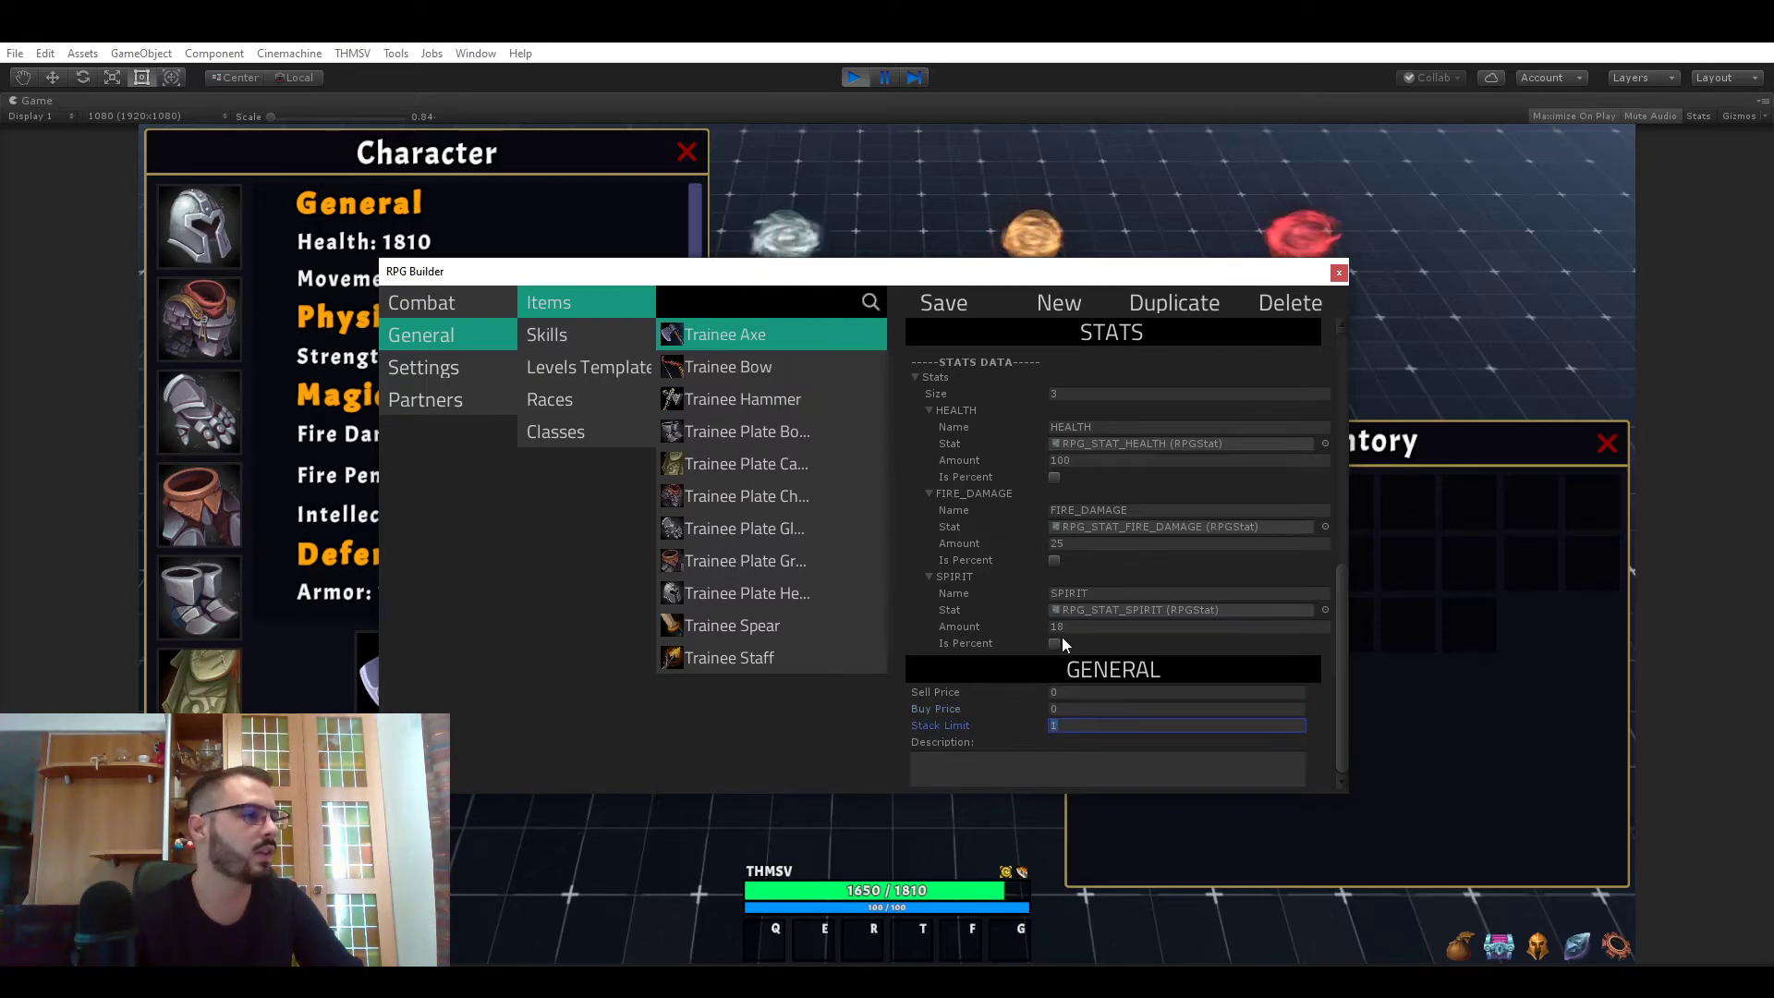
left_click_drag(911, 286, 889, 214)
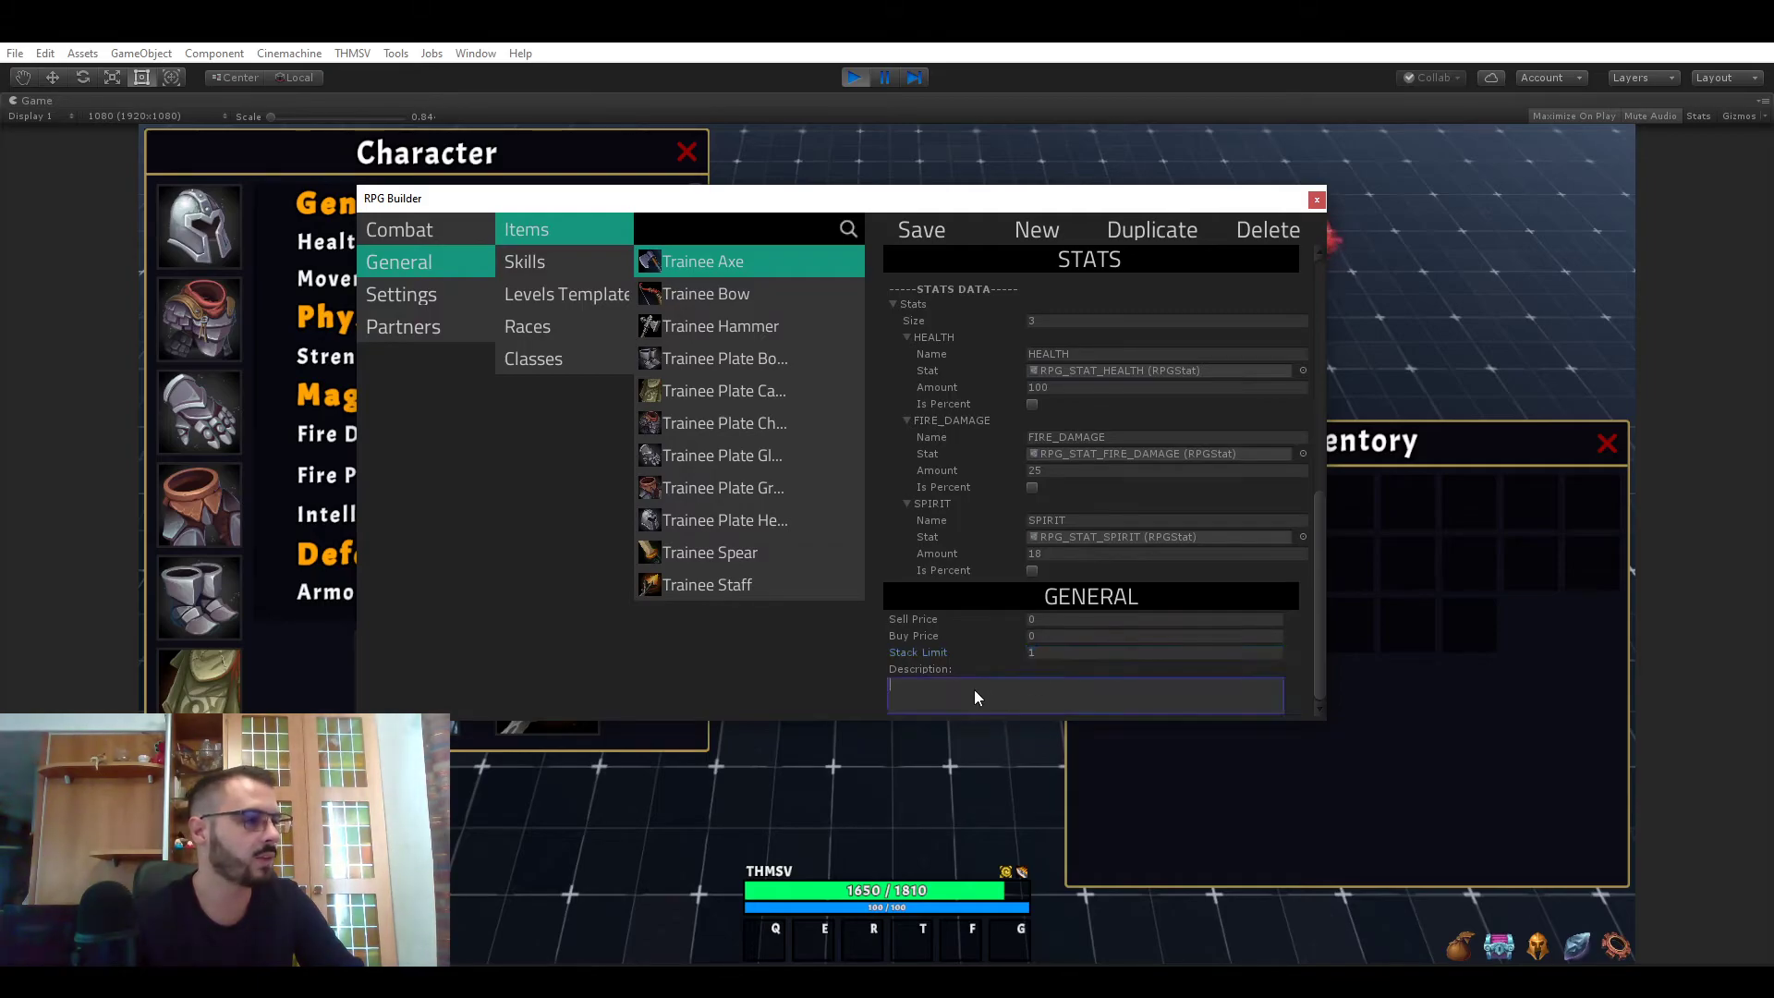
scroll(976, 685, "up", 10)
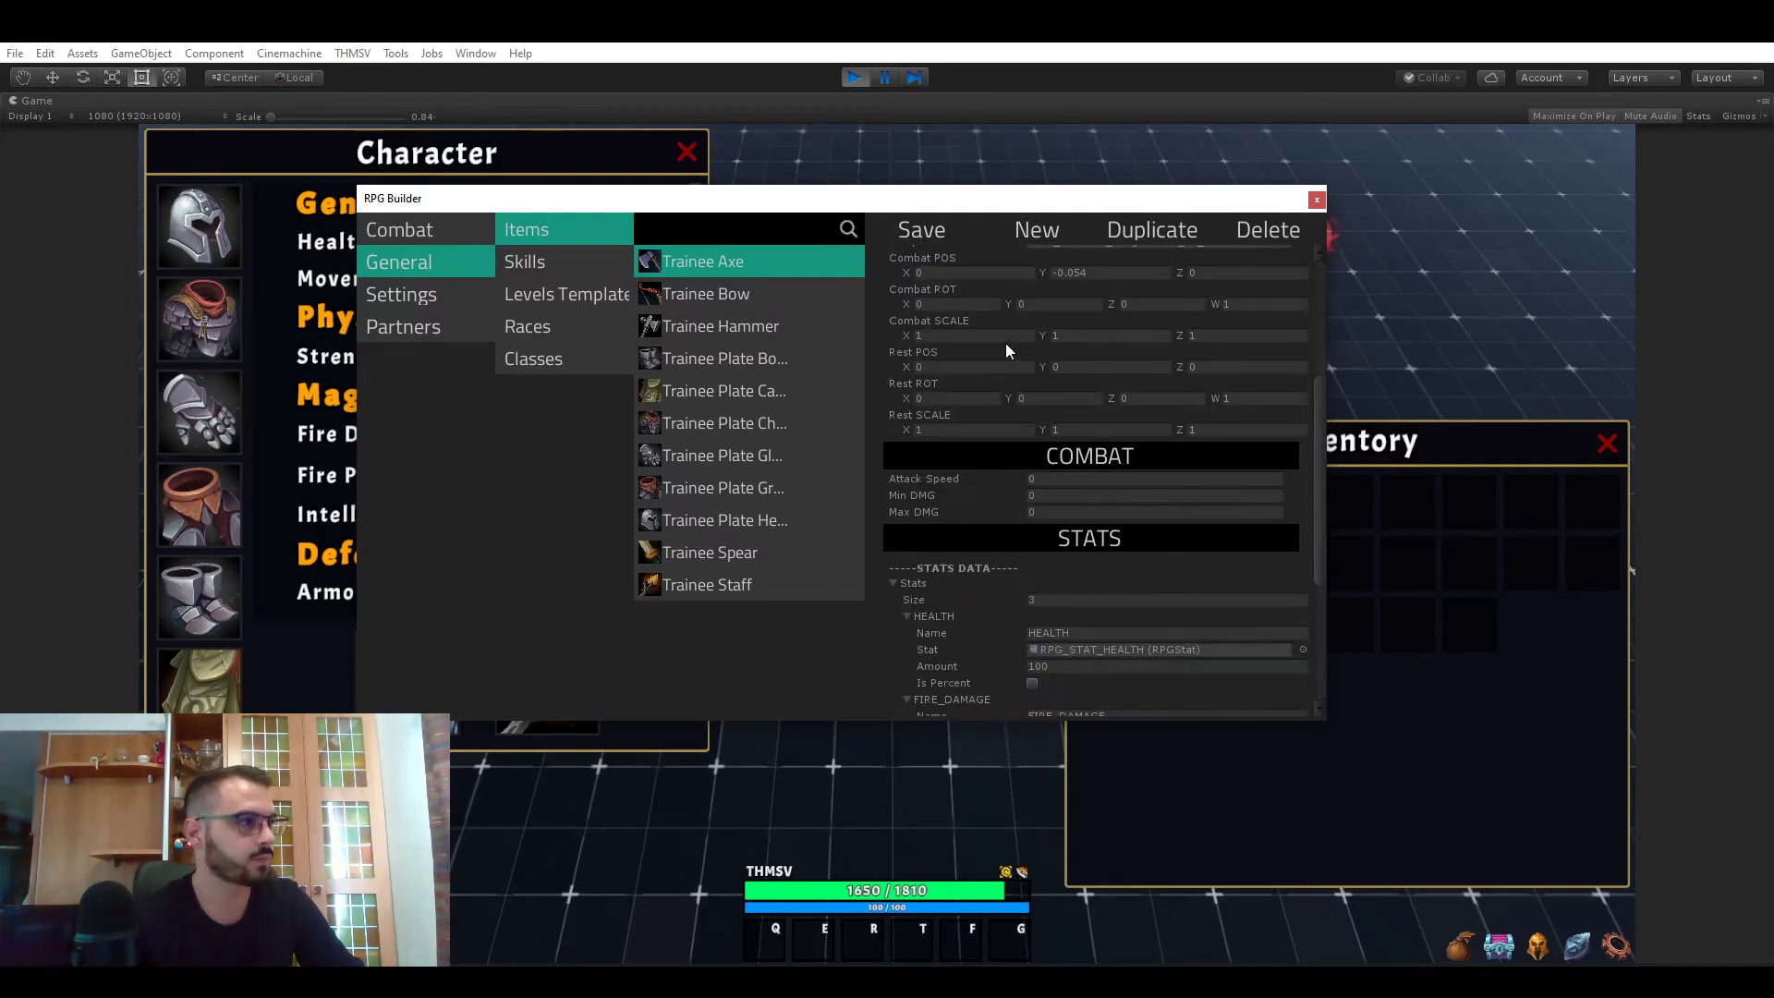
scroll(1005, 342, "down", 5)
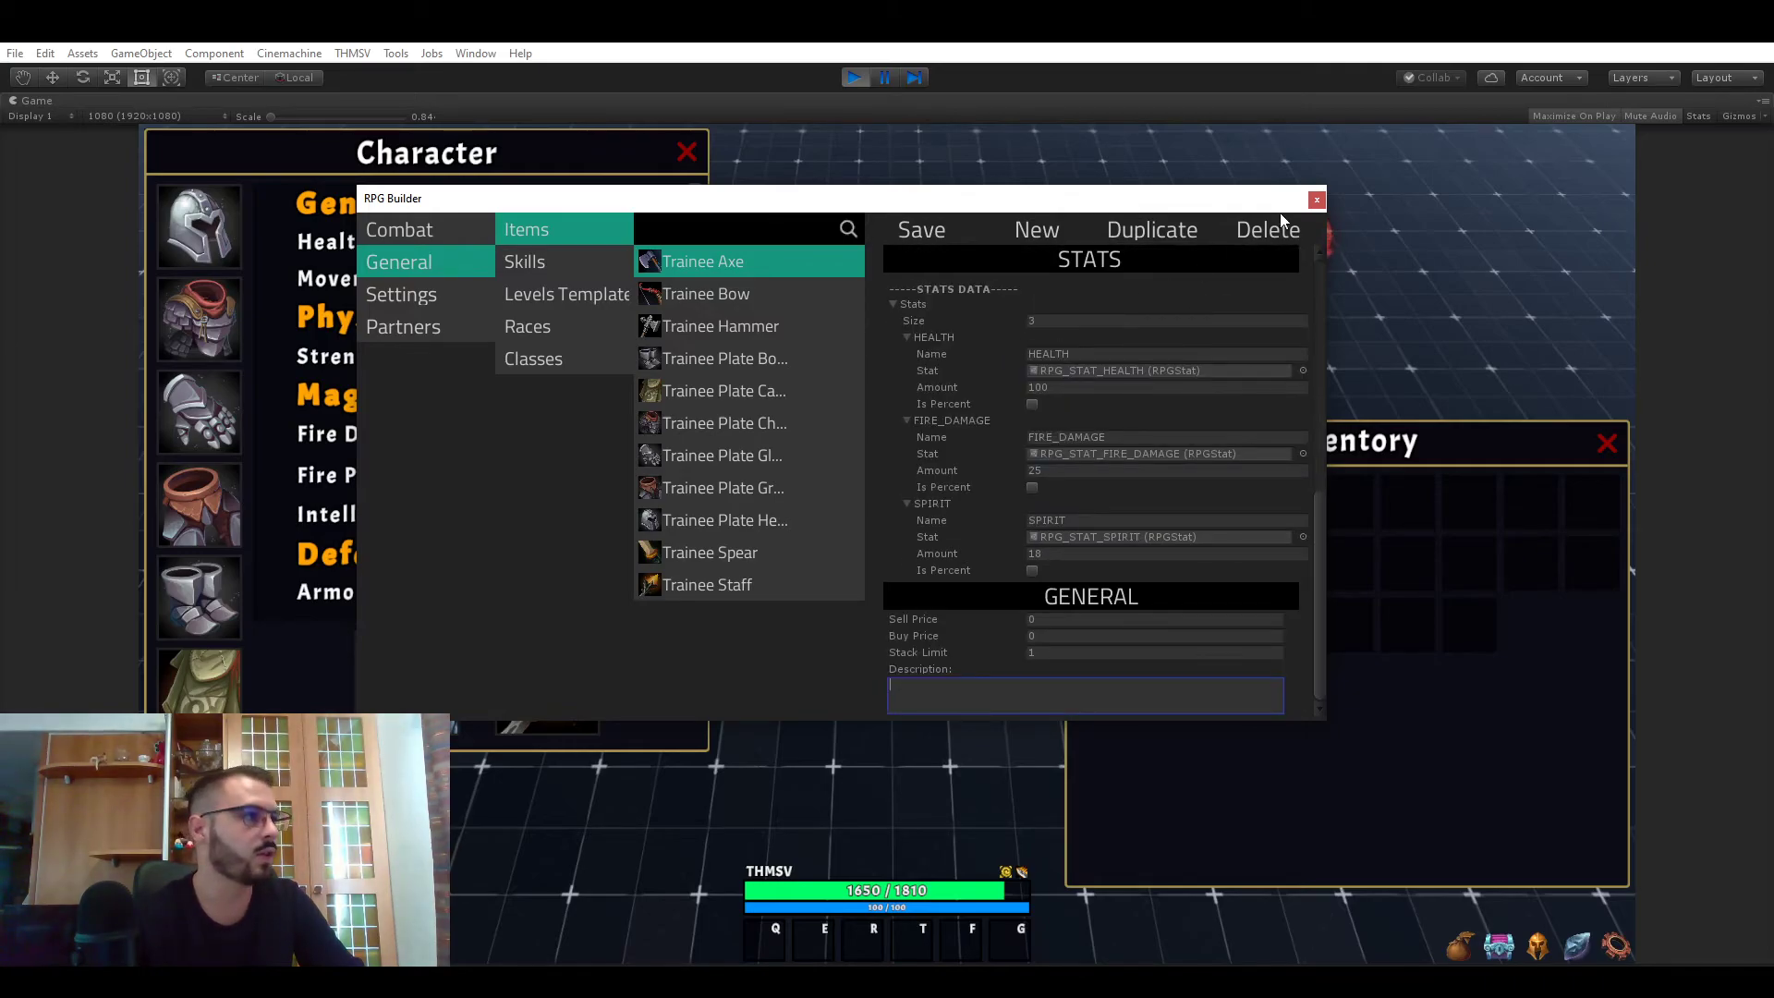
- Review the Trainee Bow's settings, then close the RPG Builder item editor
left_click(836, 293)
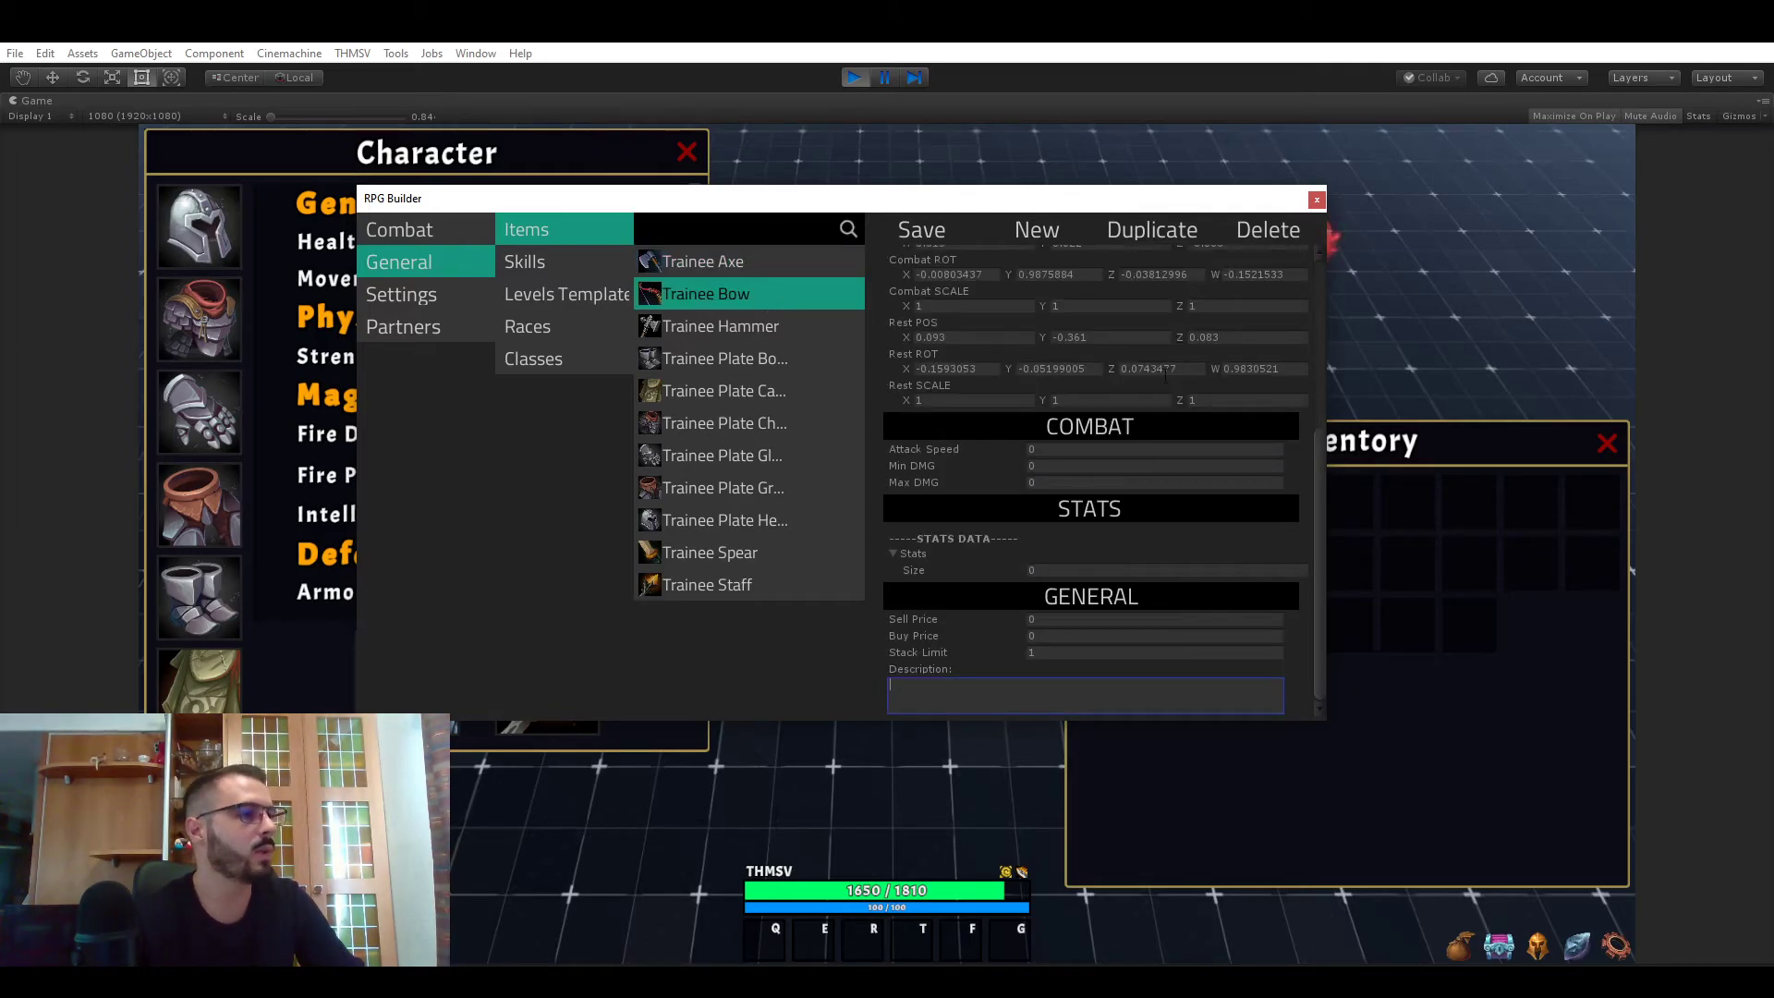
scroll(1165, 374, "up", 3)
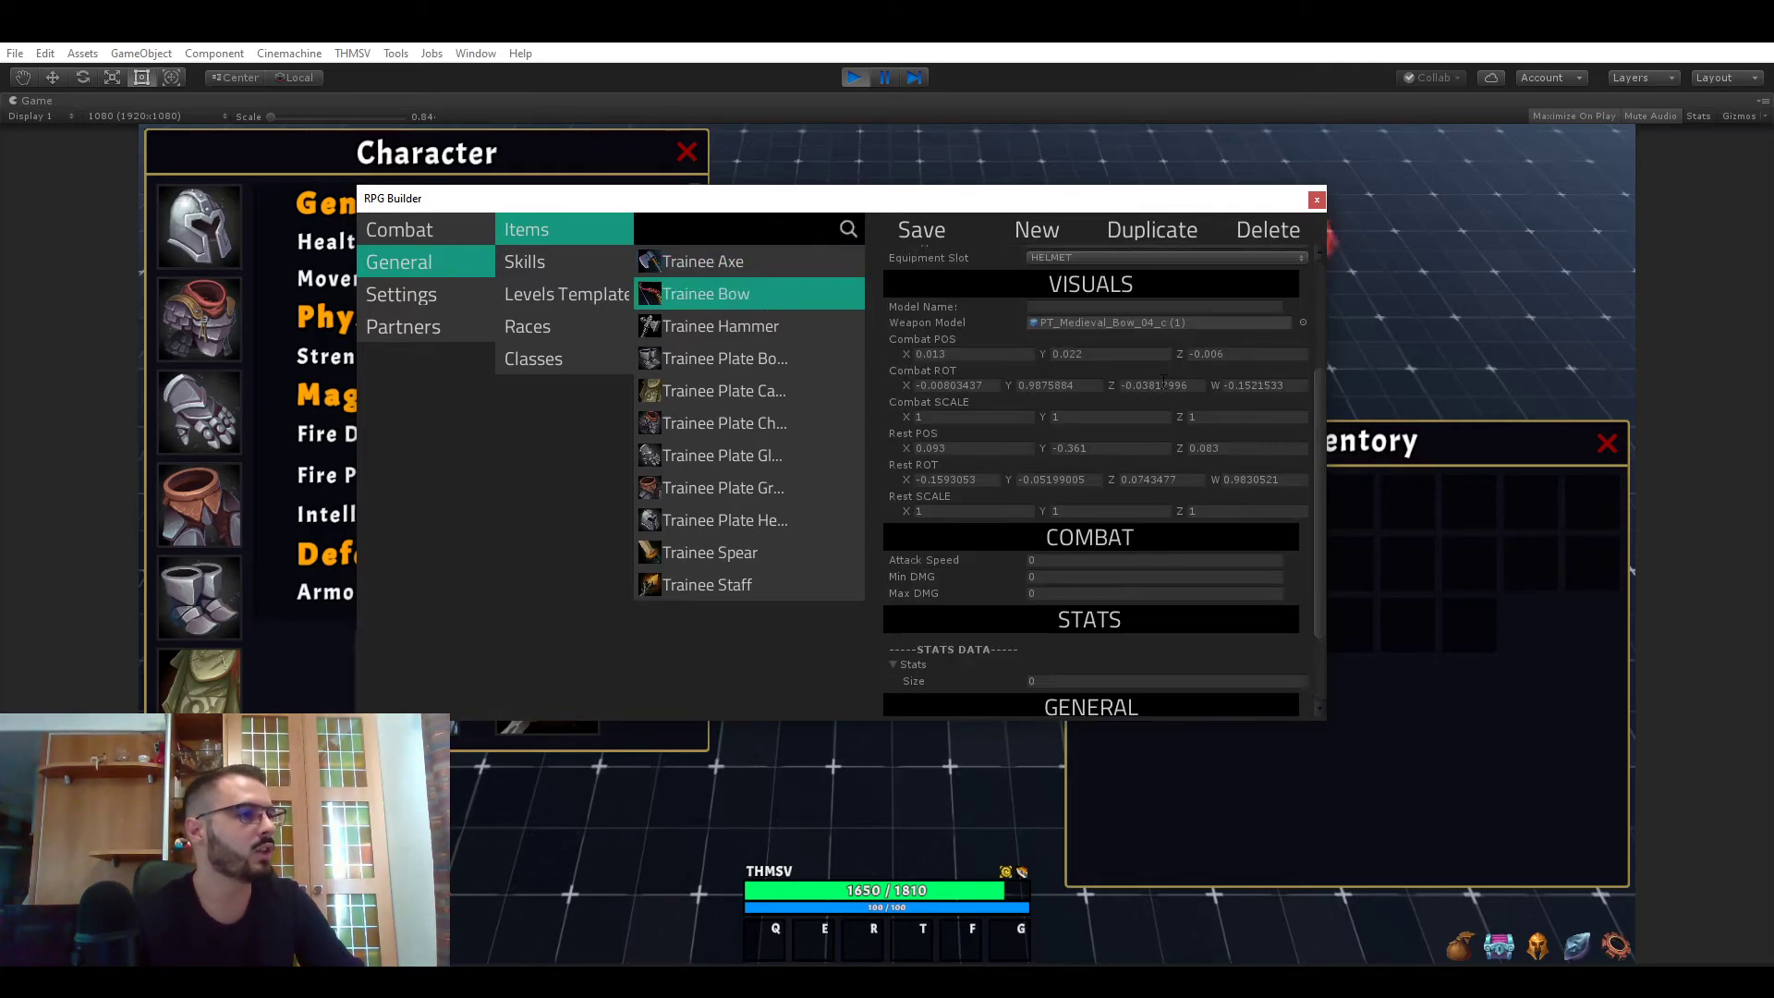
left_click(1317, 199)
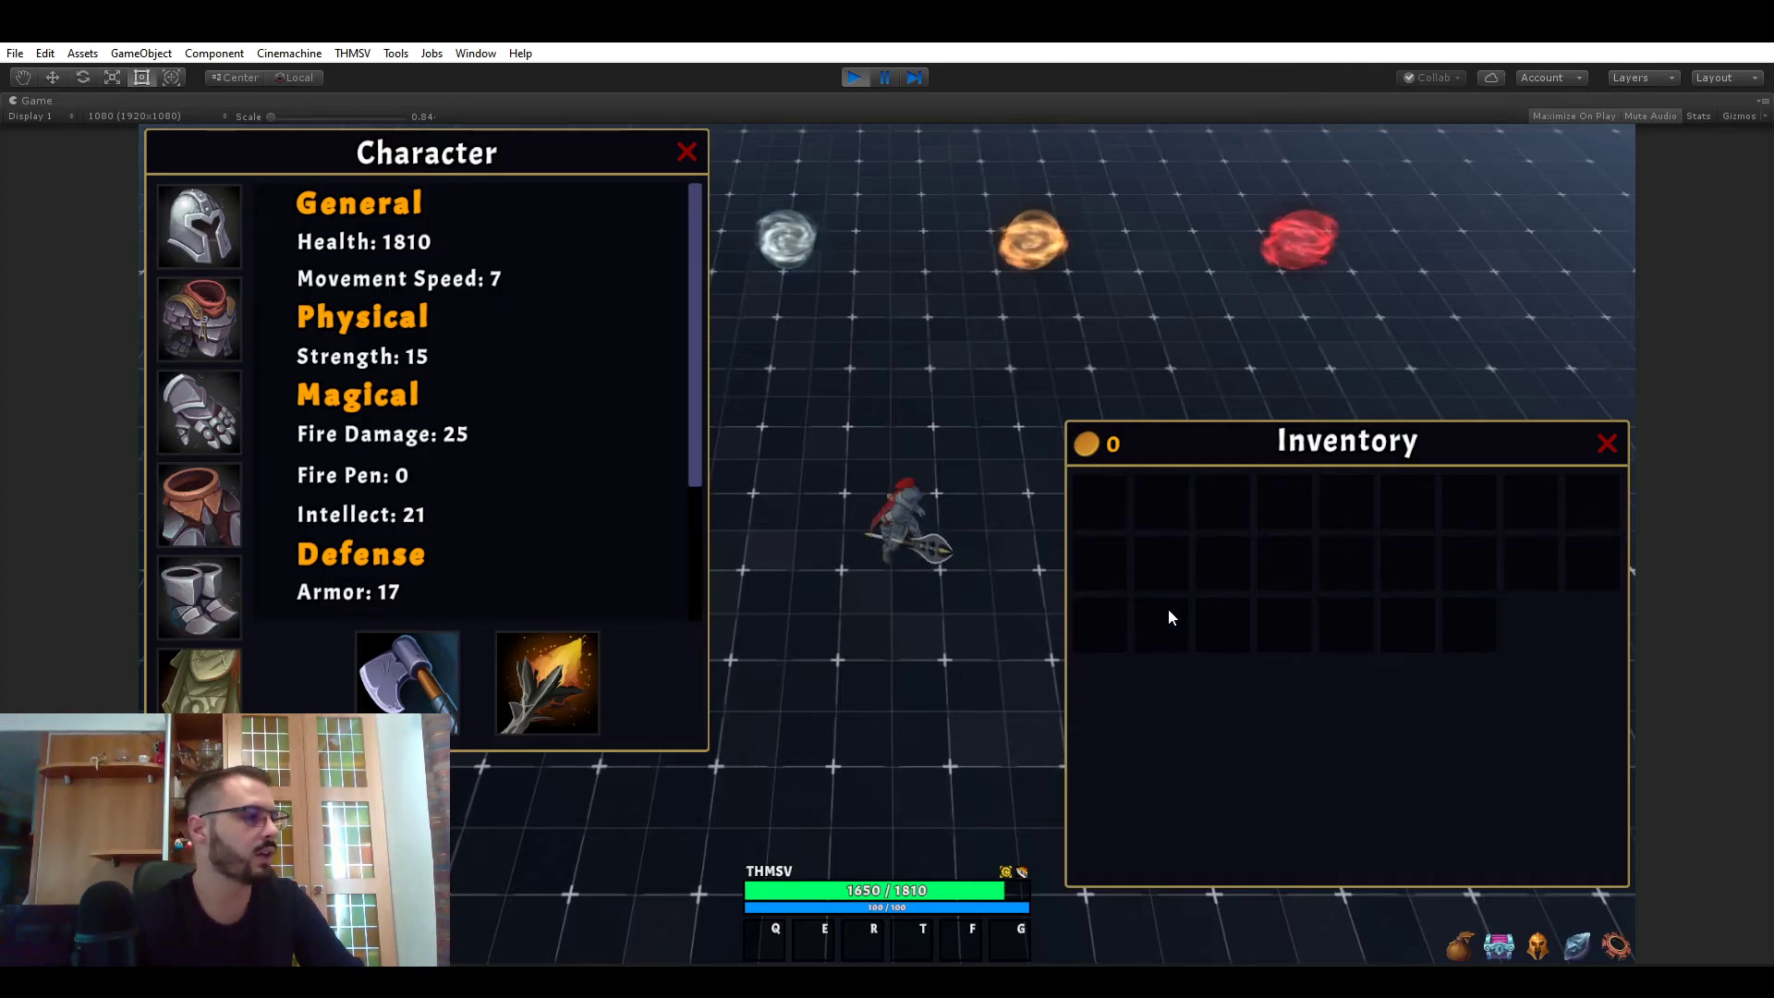
mouse_move(696, 301)
left_mouse_down()
mouse_move(695, 427)
mouse_move(713, 308)
left_mouse_up()
mouse_move(196, 218)
mouse_move(407, 700)
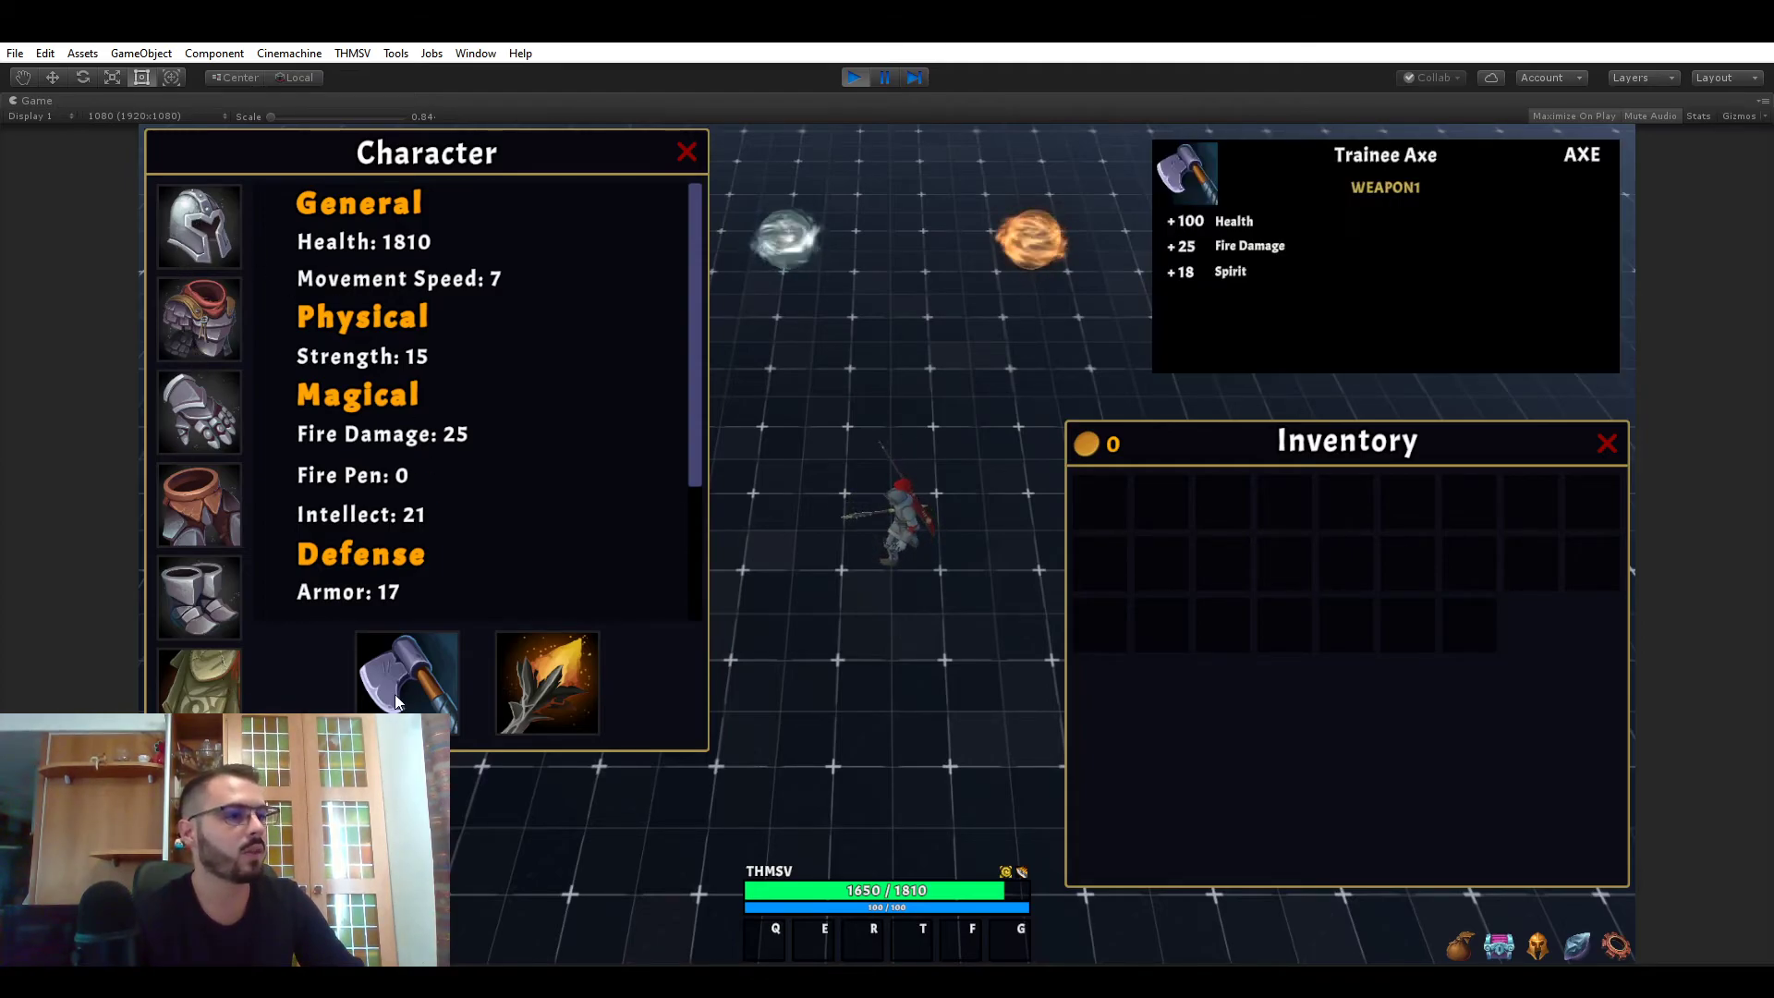
mouse_move(507, 678)
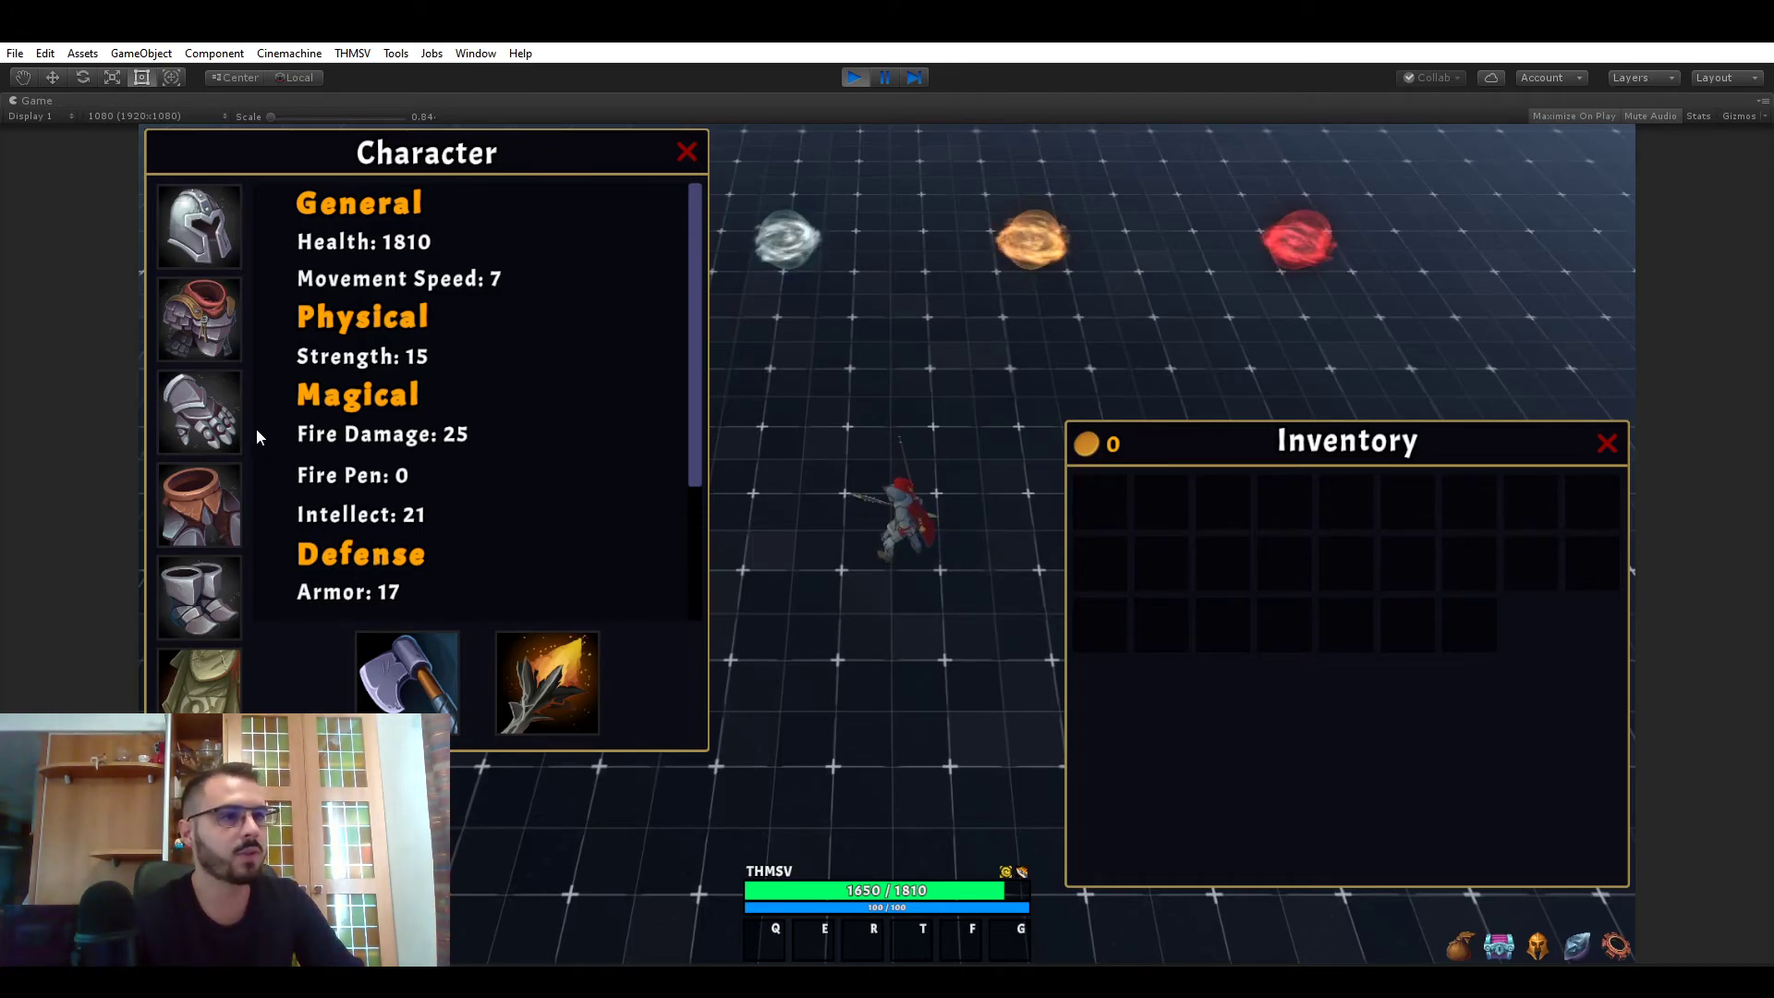
mouse_move(225, 438)
mouse_move(210, 499)
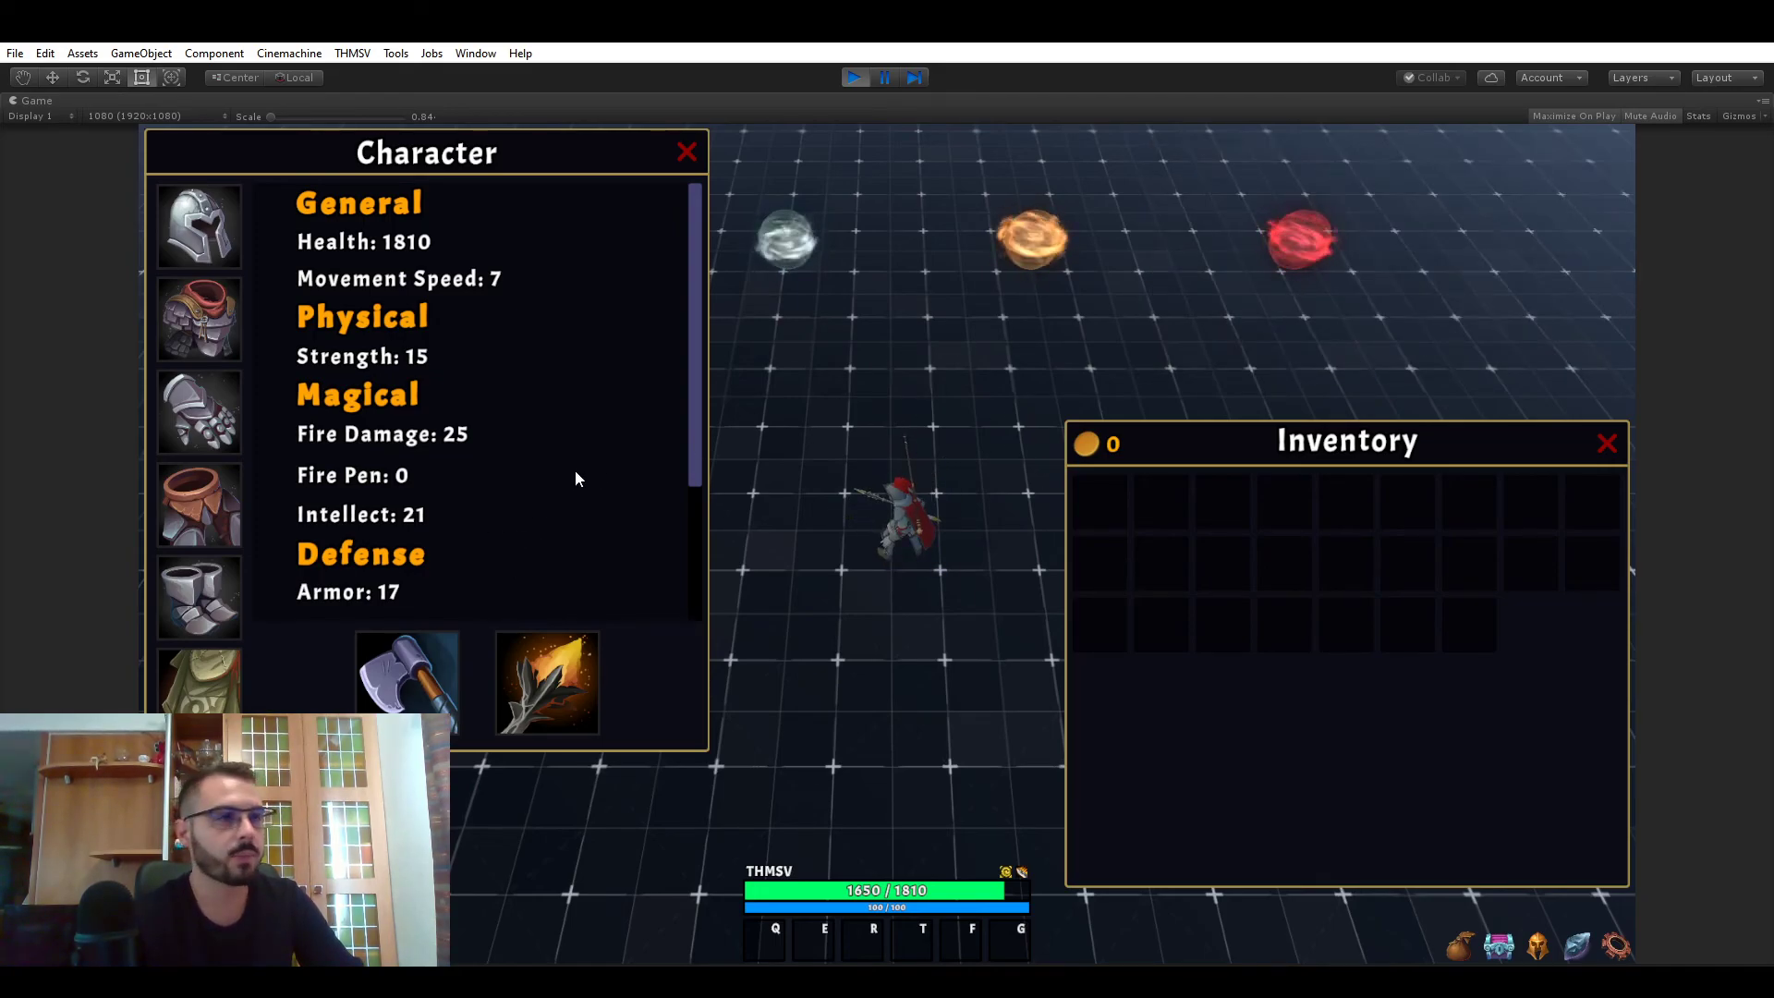
- Scroll the Character panel through its Defense, Healing and Video stats (Fire Res 0, Spirit 18)
left_click_drag(694, 424, 606, 599)
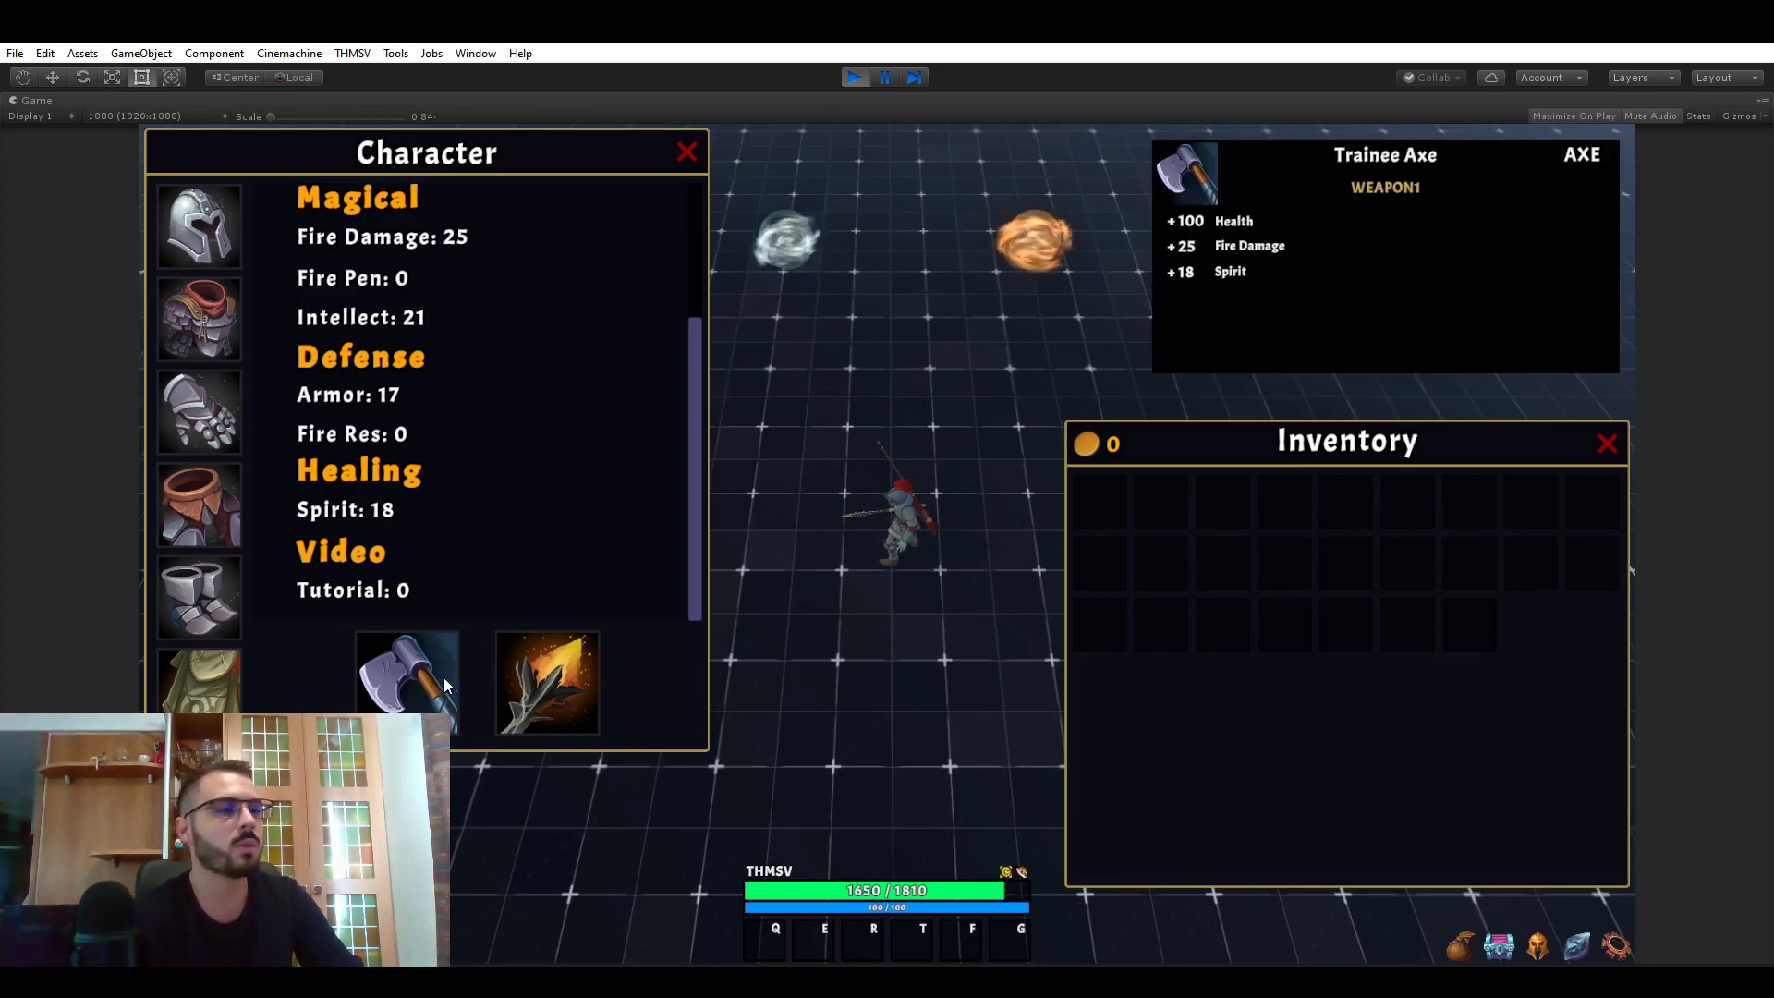
left_click_drag(700, 526, 717, 382)
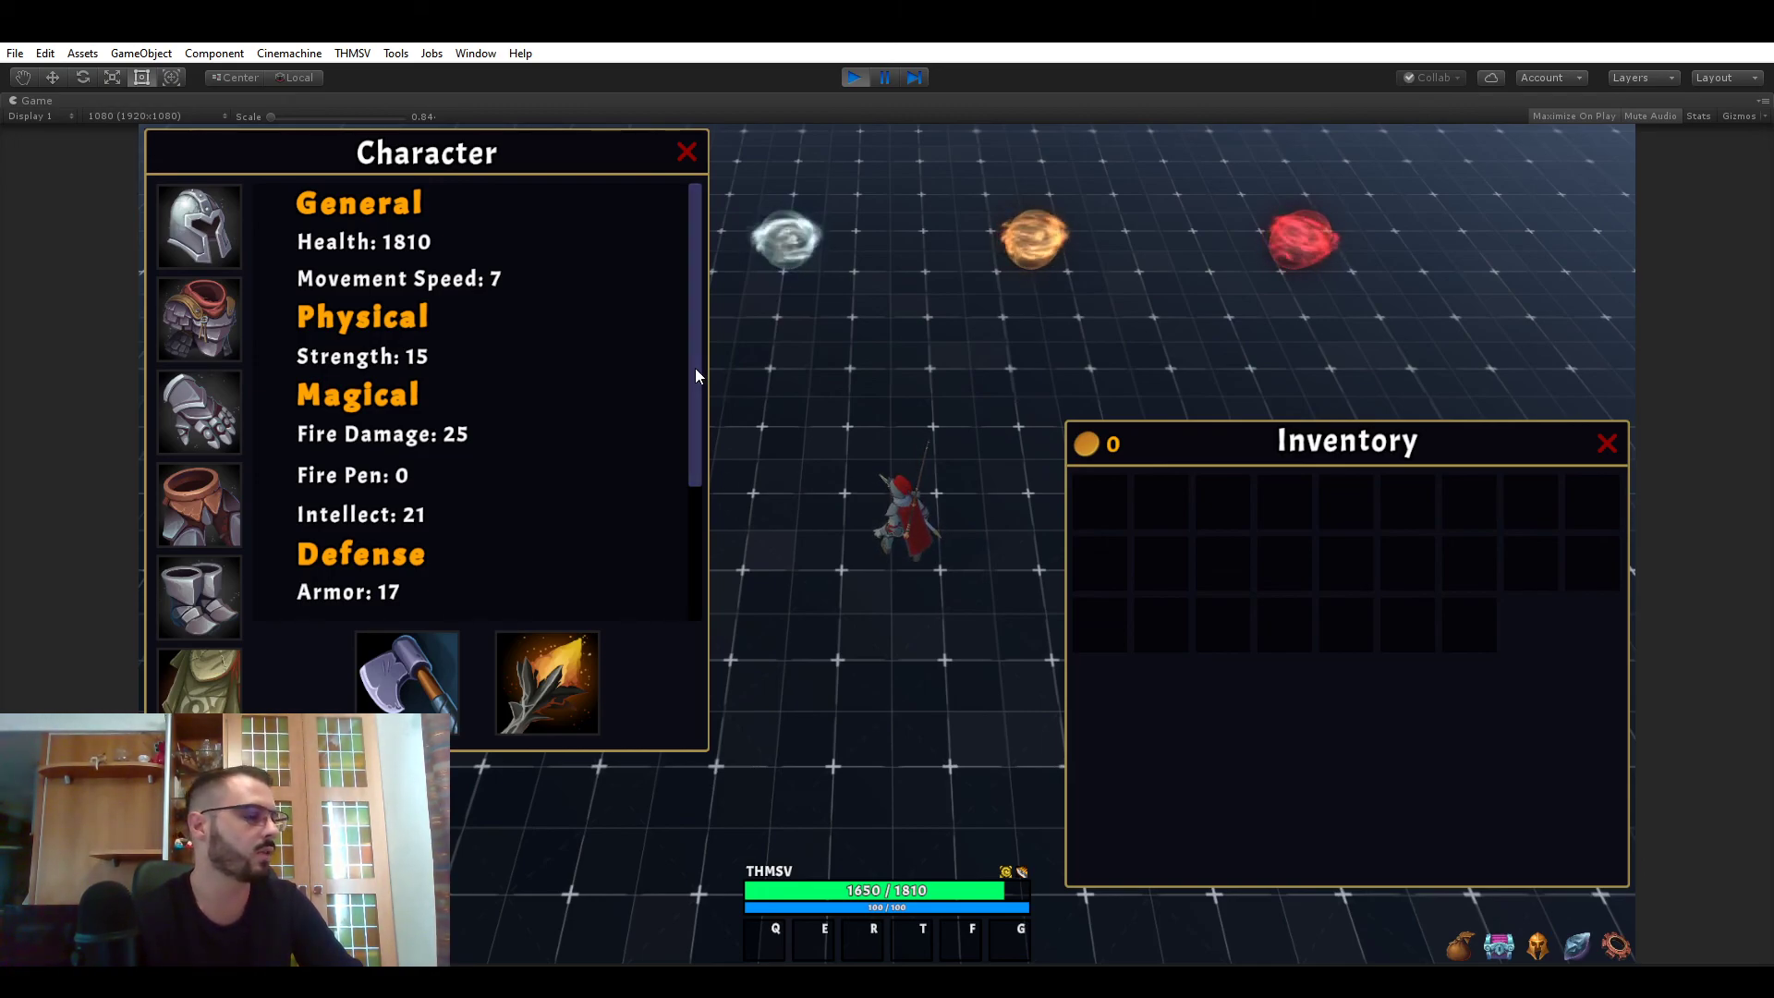
left_click_drag(694, 375, 746, 600)
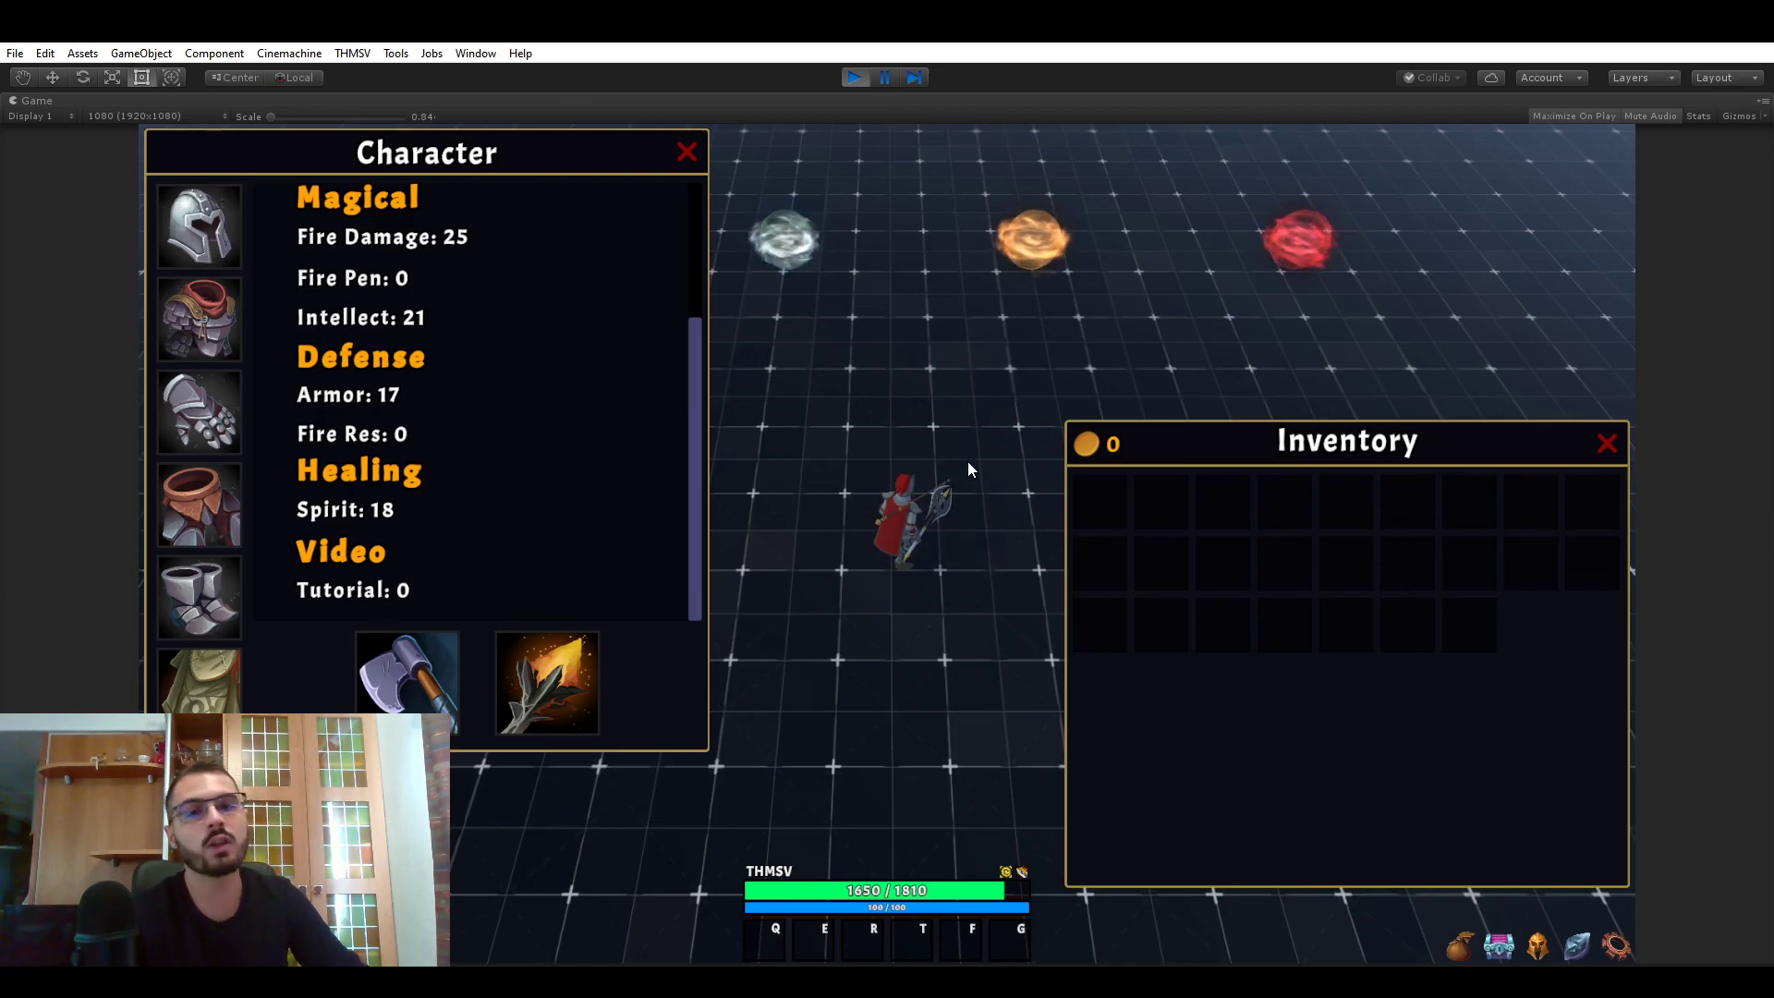